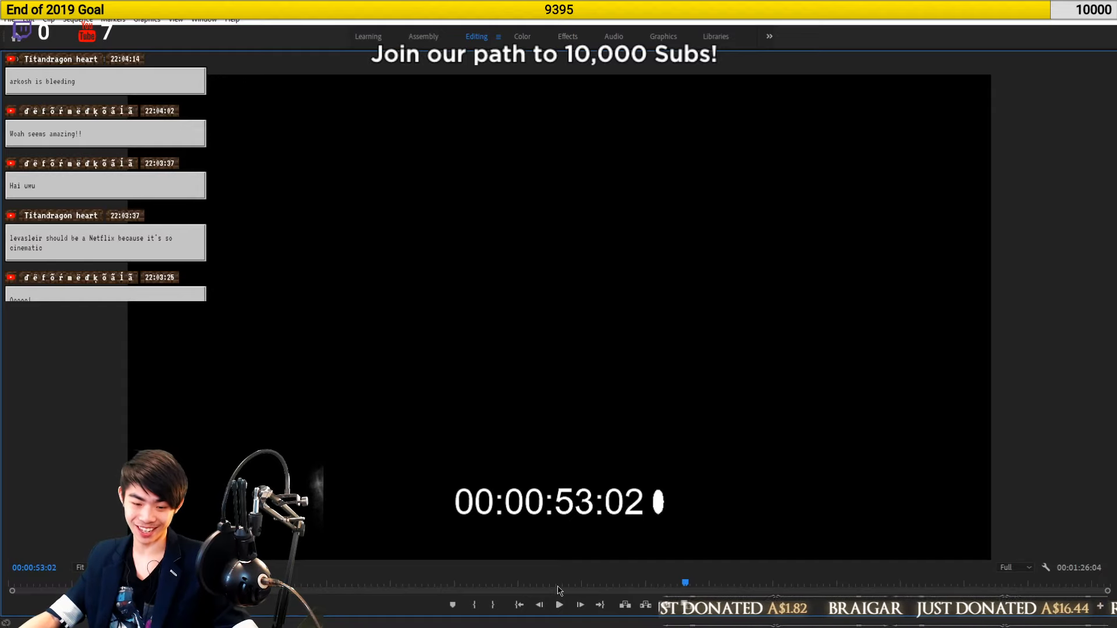
Move the playhead to 00:00:49:10 and compare the neighbouring frames of the armoured character being thrown
left_click_drag(557, 589, 636, 595)
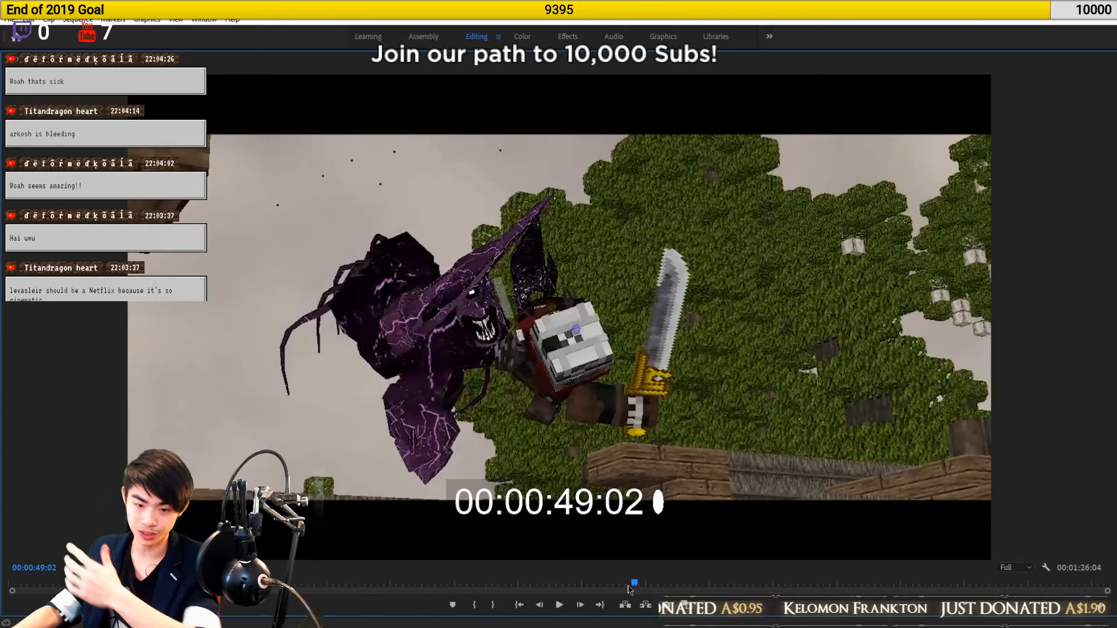
mouse_move(634, 587)
left_mouse_down()
mouse_move(654, 586)
mouse_move(638, 586)
left_mouse_up()
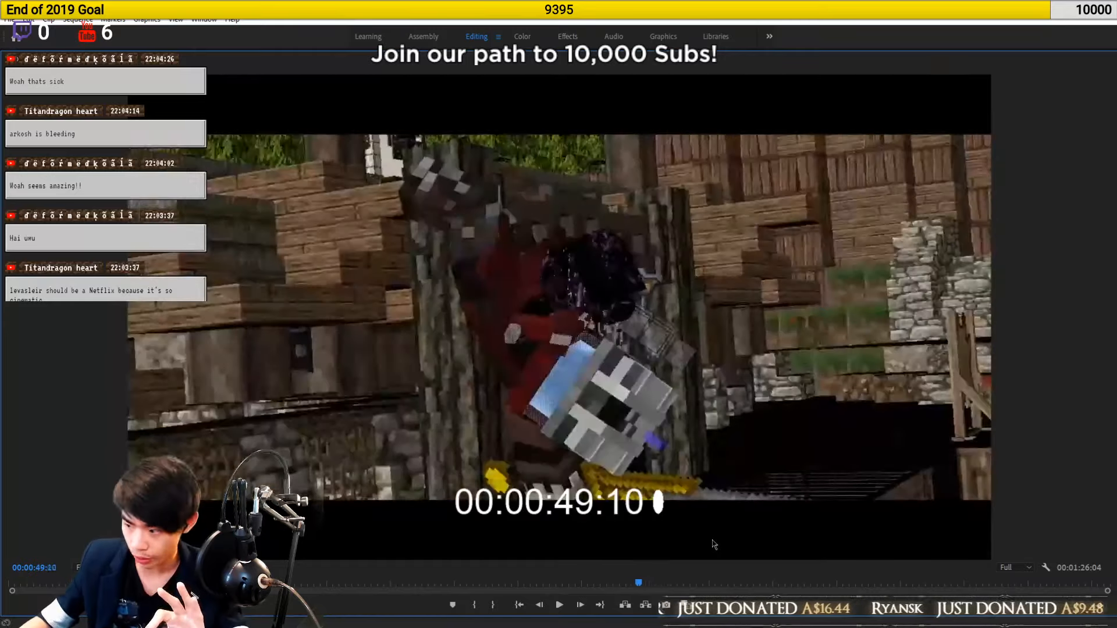
key("Right")
key("Right")
key("Right")
key("Left")
key("Left")
key("Left")
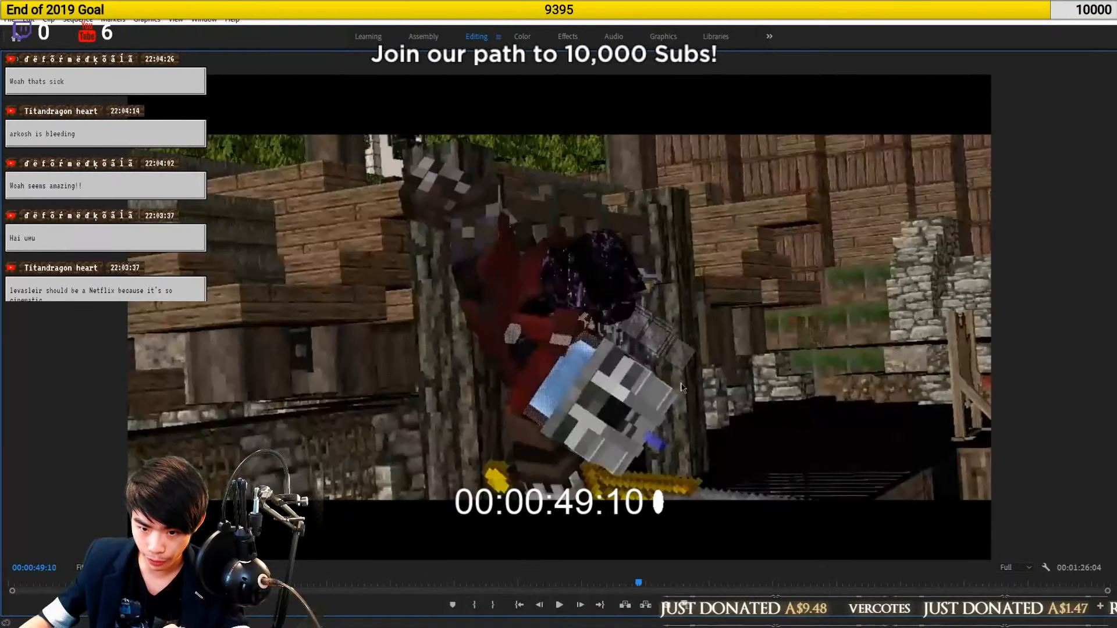
Inspect the character's fall frame by frame up to 00:00:49:17
key("Right")
key("Right")
key("Right")
key("Right")
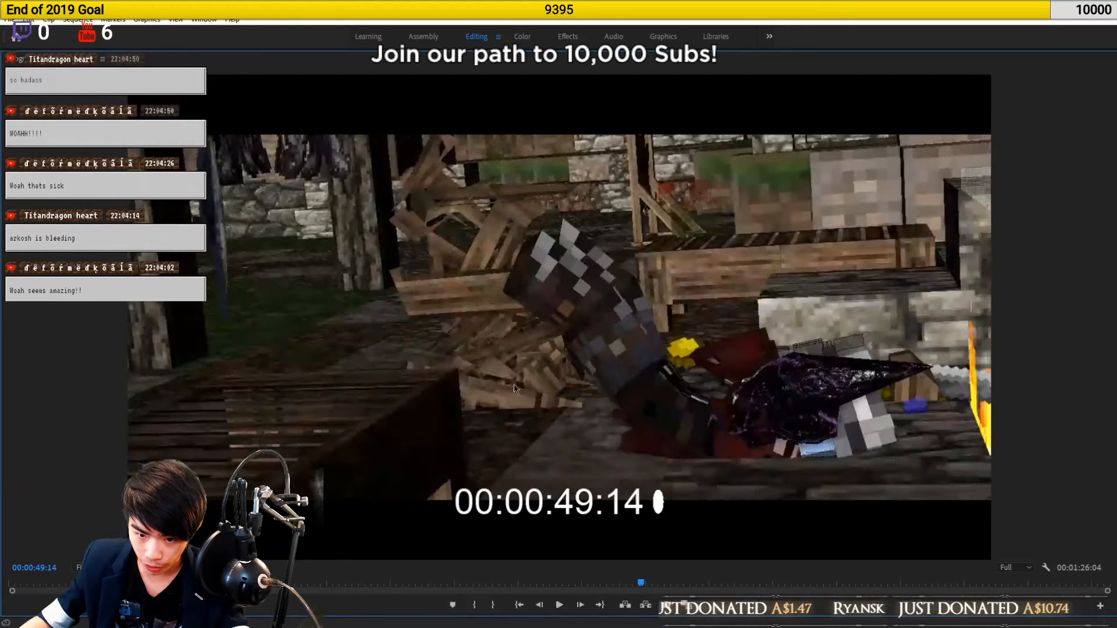
key("Right")
key("Right")
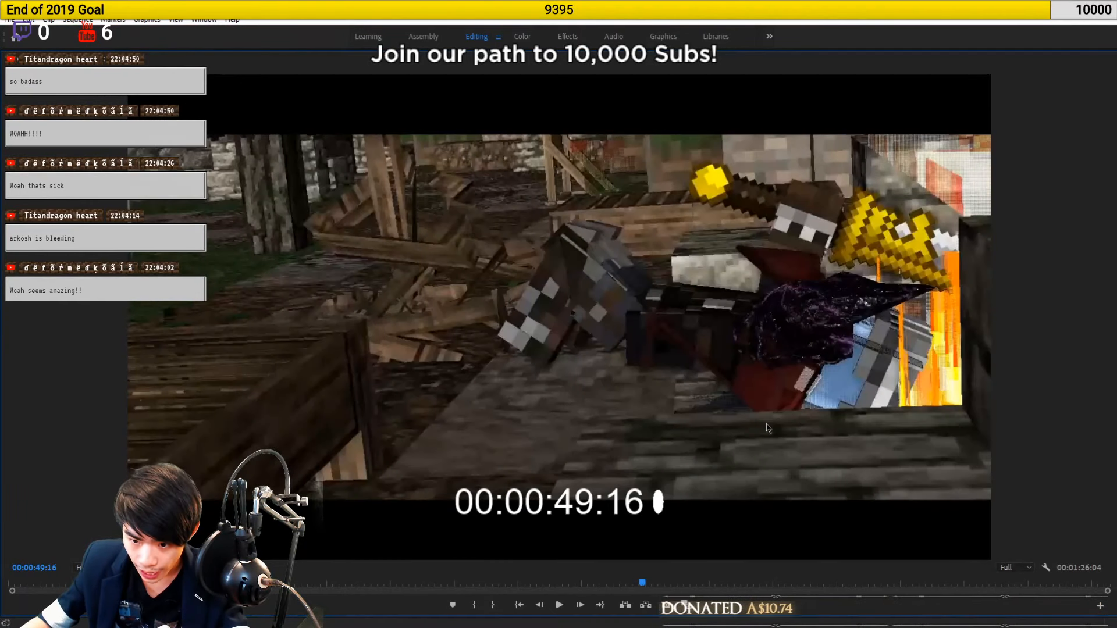
key("Right")
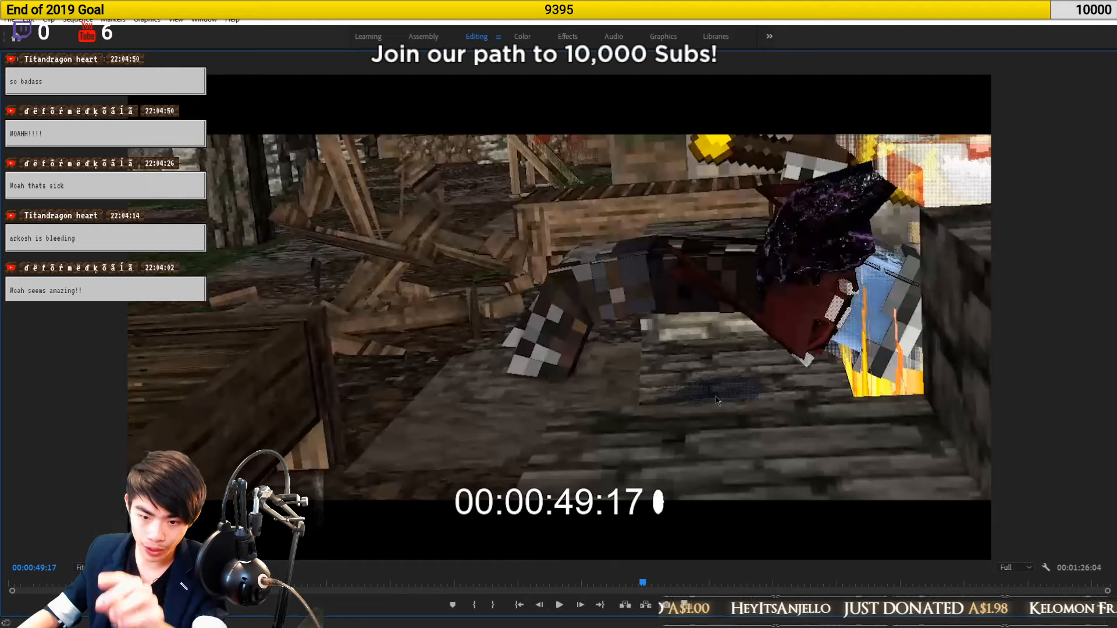
Play the shot onward to 00:00:50:23 and examine the character's recovery pose back and forth up to 00:00:51:11
key("space")
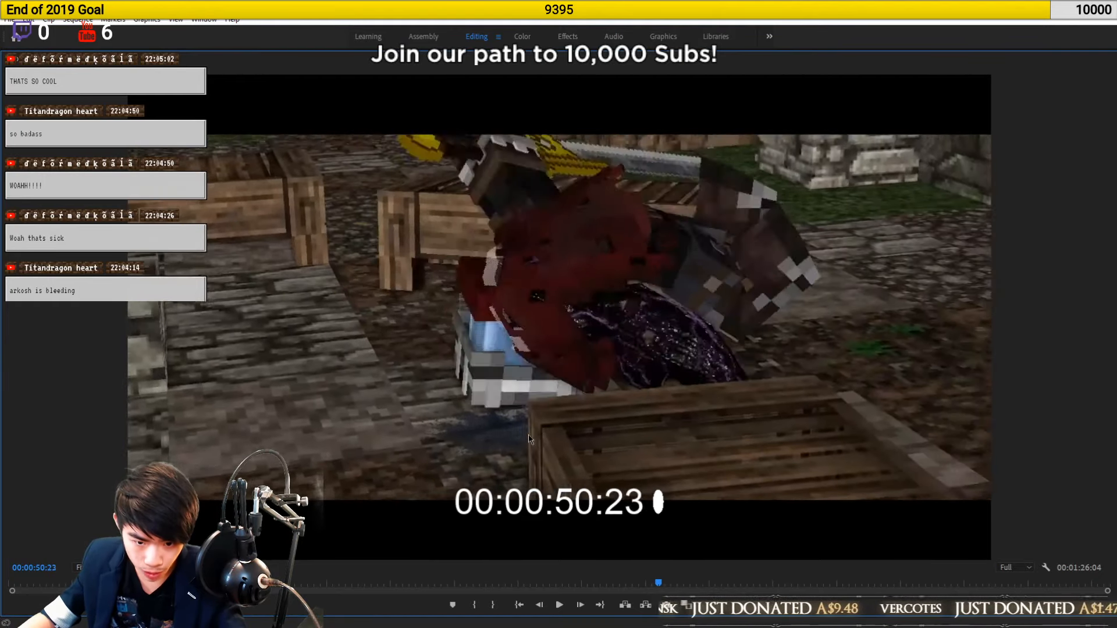
scroll(489, 454, "down", 4)
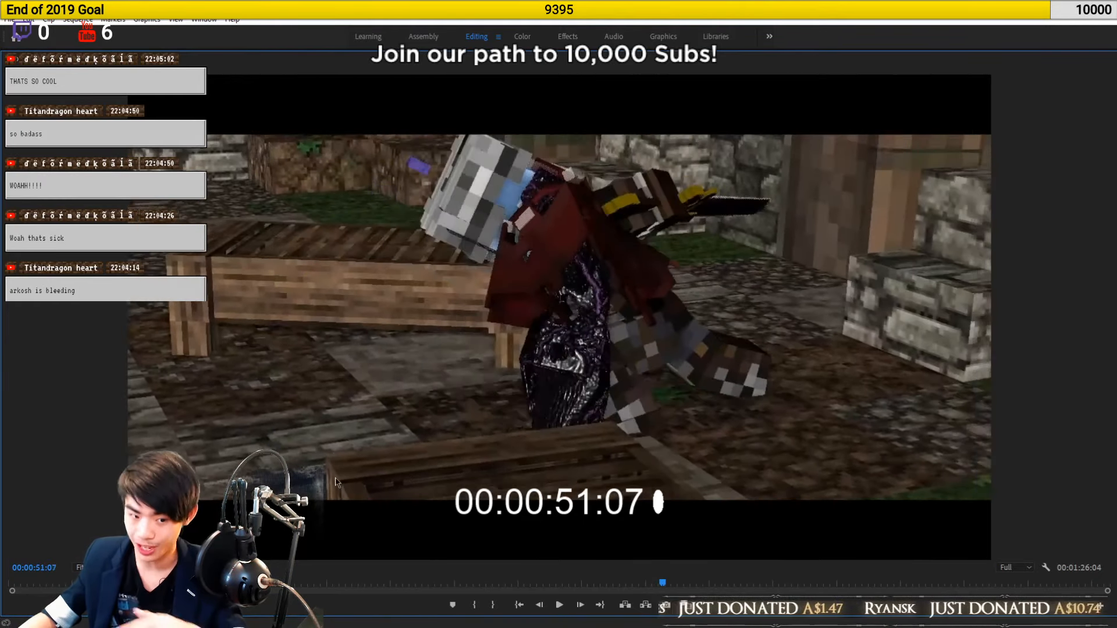
scroll(451, 471, "up", 6)
scroll(470, 477, "up", 2)
scroll(523, 474, "down", 8)
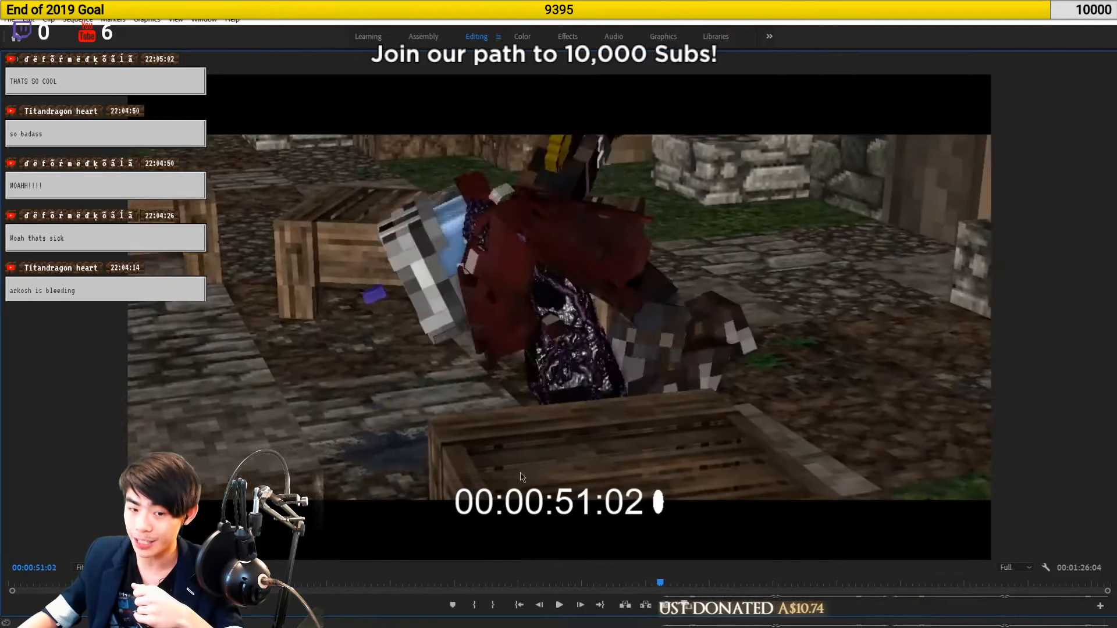
scroll(556, 472, "down", 4)
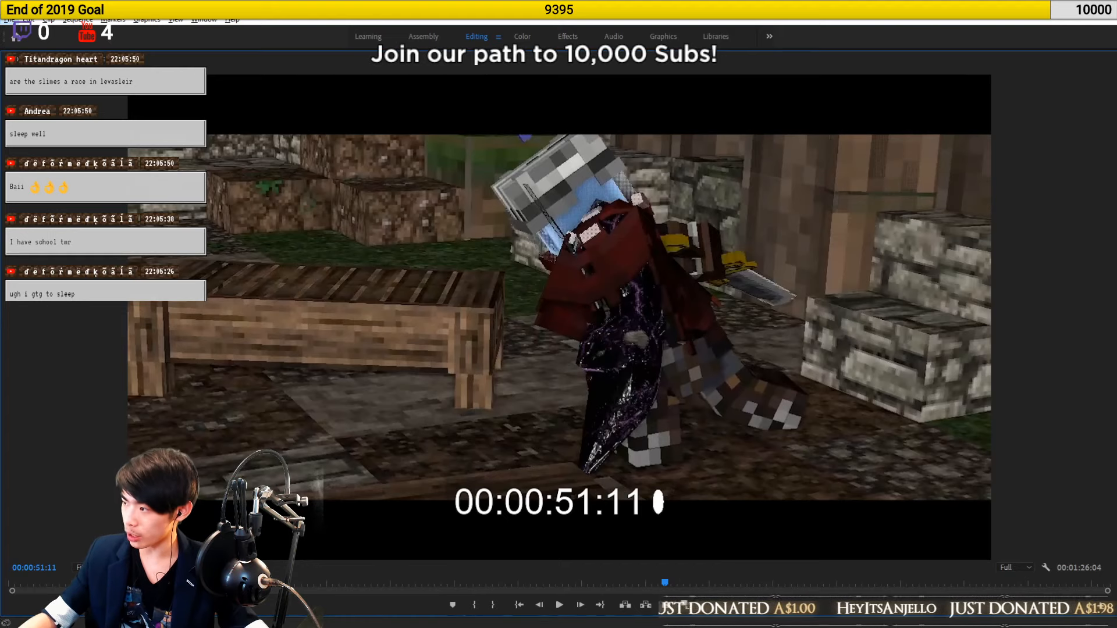
Switch to the Levaslier Wiki in the browser and open the Arkosh Levaslier article and its linked Slime race page
left_click_drag(1116, 203, 932, 199)
left_click(903, 49)
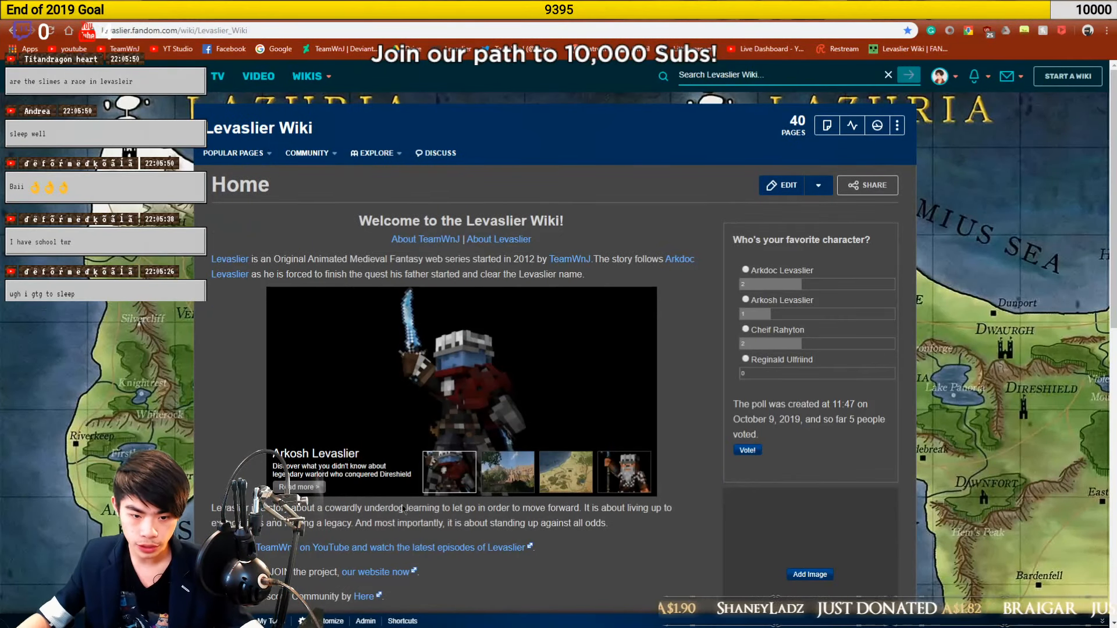
left_click(300, 487)
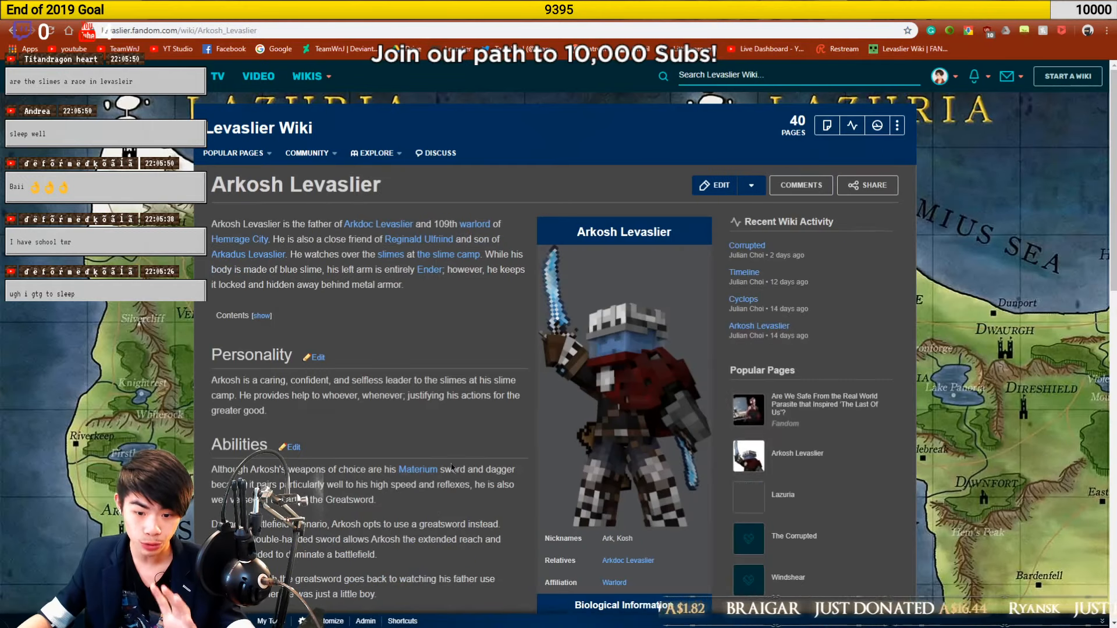
scroll(302, 488, "down", 3)
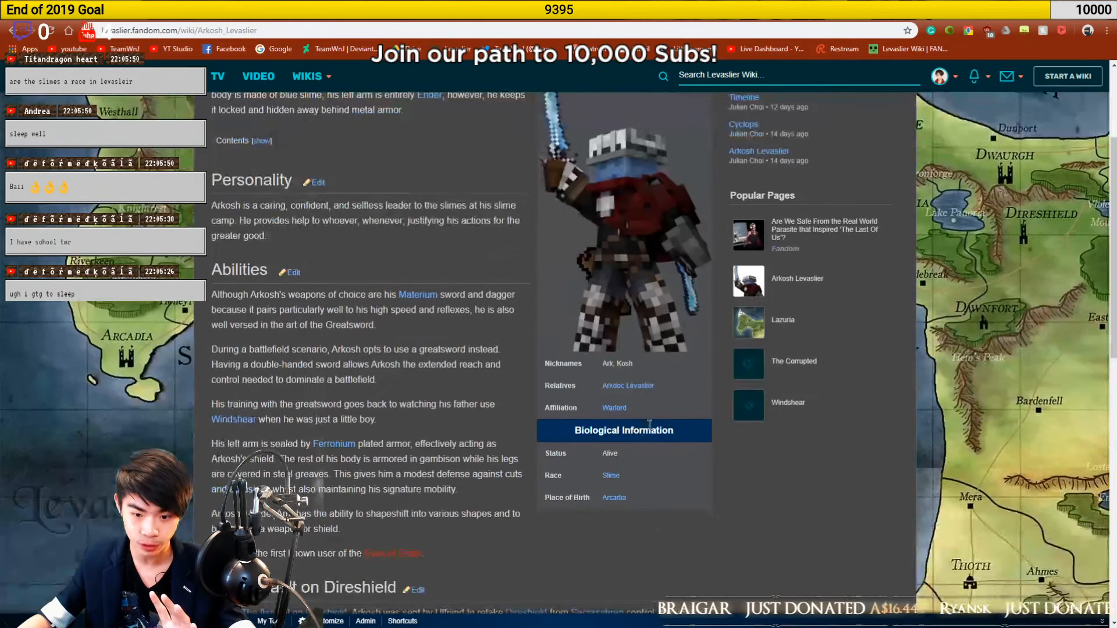
left_click(611, 476)
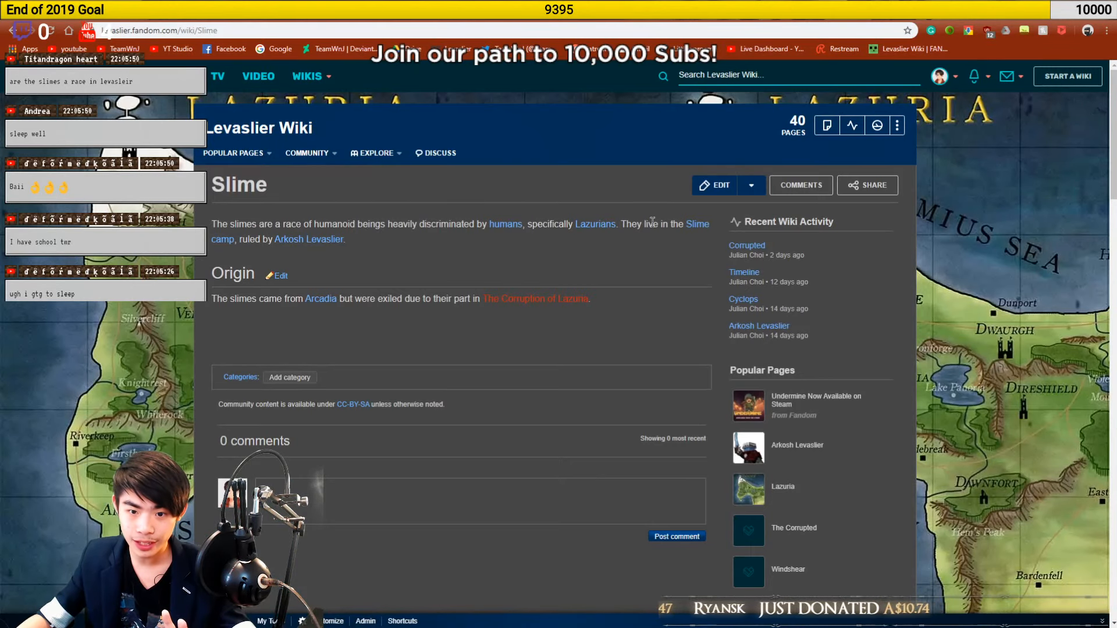
Return to the Arkosh Levaslier article, read through its sections and open the linked Windshear page
left_click(12, 30)
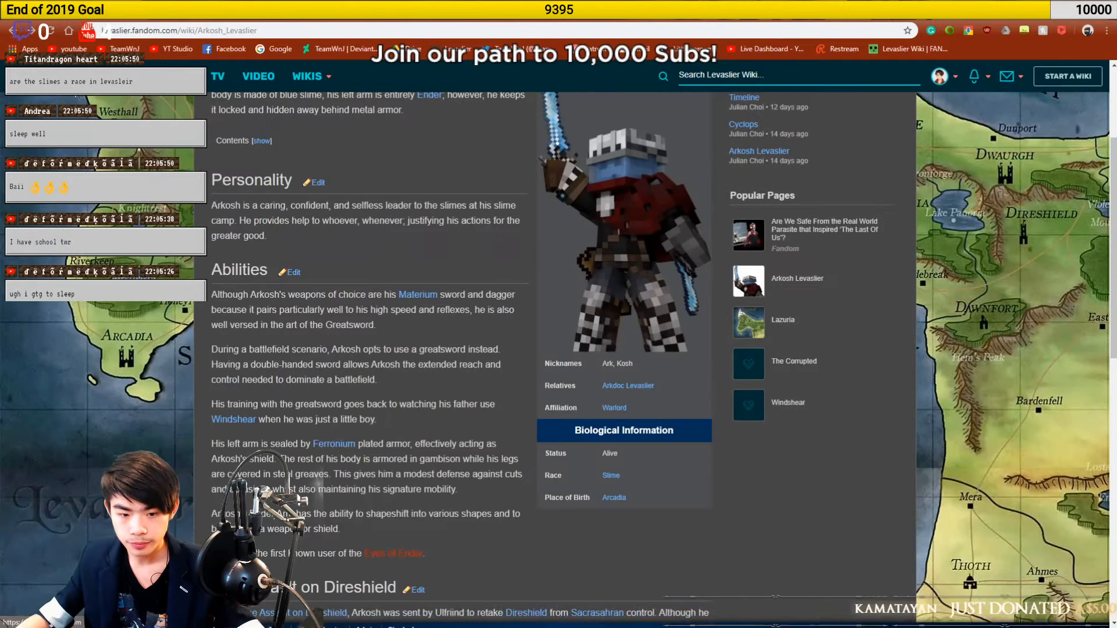
scroll(262, 280, "up", 10)
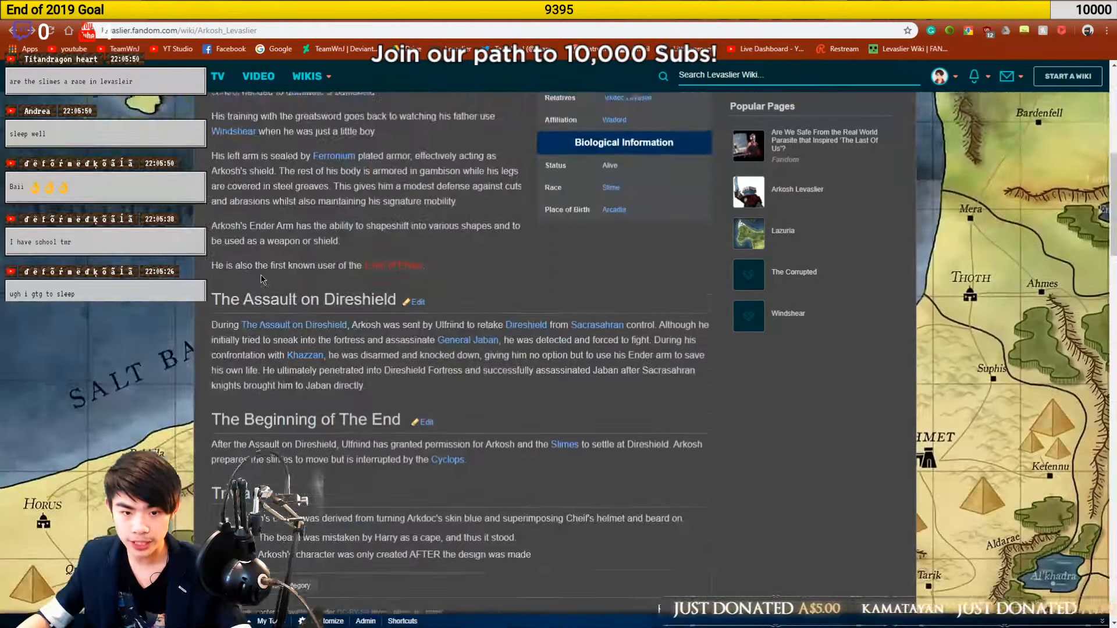
scroll(262, 280, "down", 7)
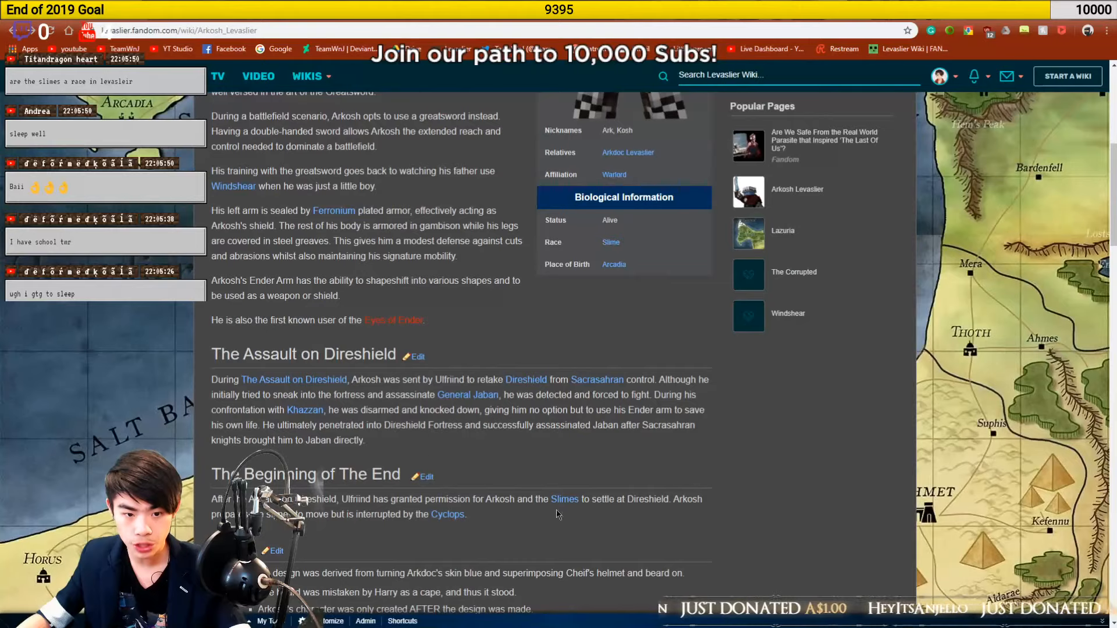
scroll(407, 361, "up", 5)
scroll(430, 364, "up", 3)
scroll(433, 363, "down", 3)
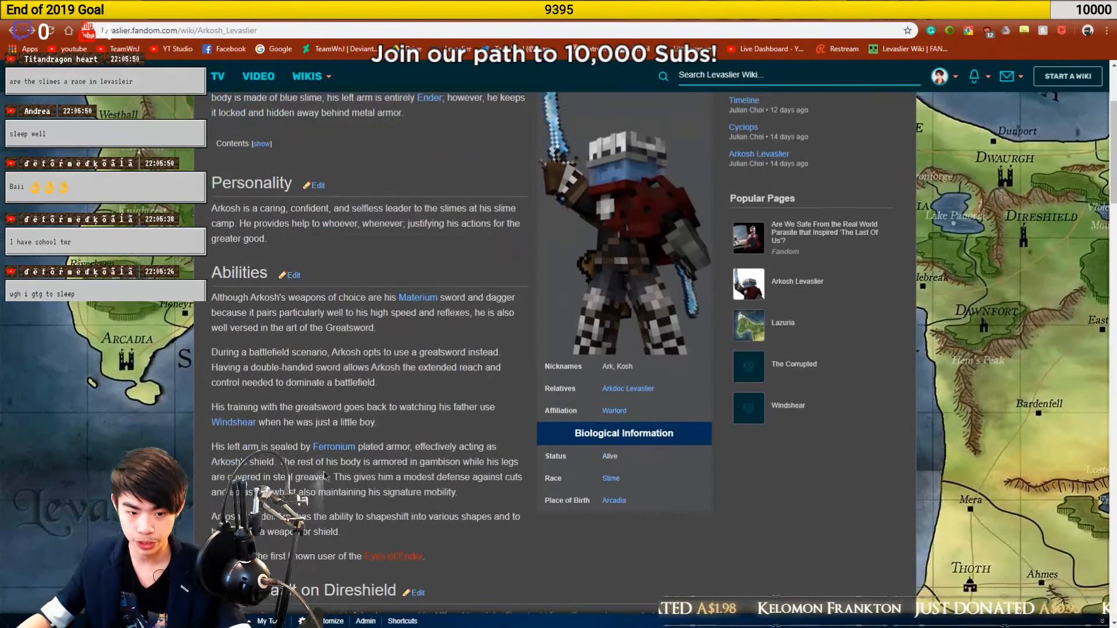
left_click(233, 423)
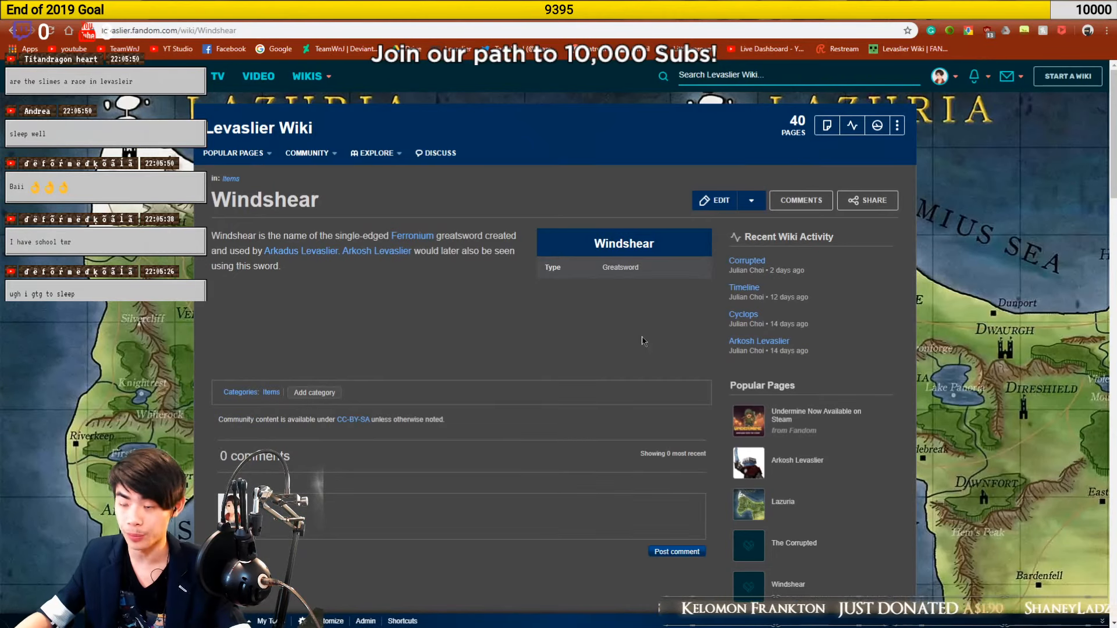
Switch back to Premiere Pro, move the playhead to 00:00:48:06 and play the fight shot from there
key("alt+Tab")
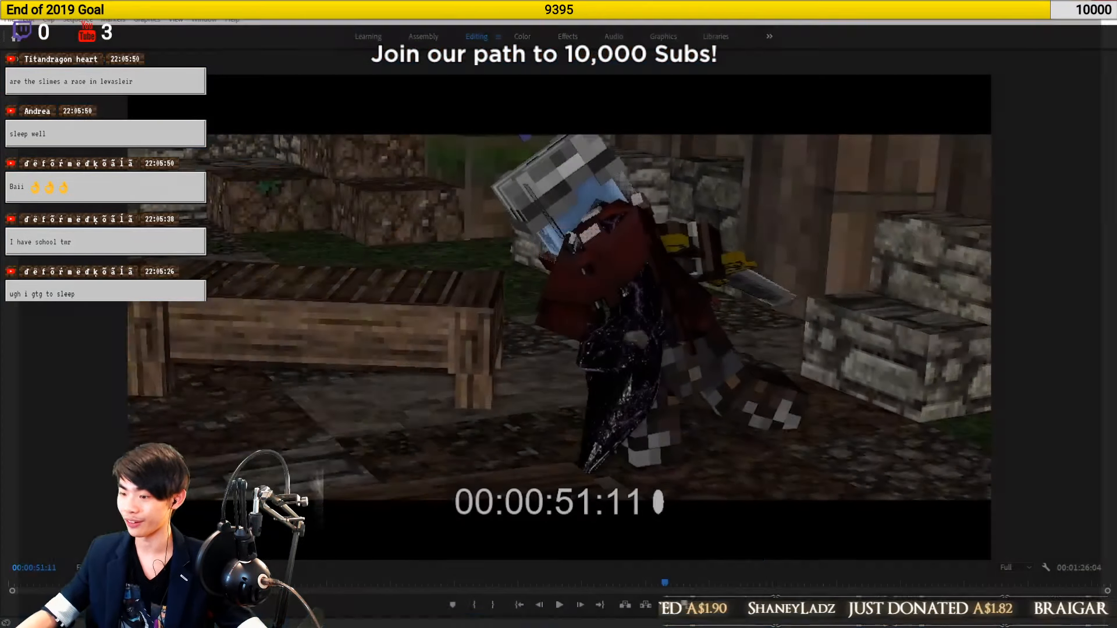
left_click(602, 582)
left_click_drag(603, 582, 626, 591)
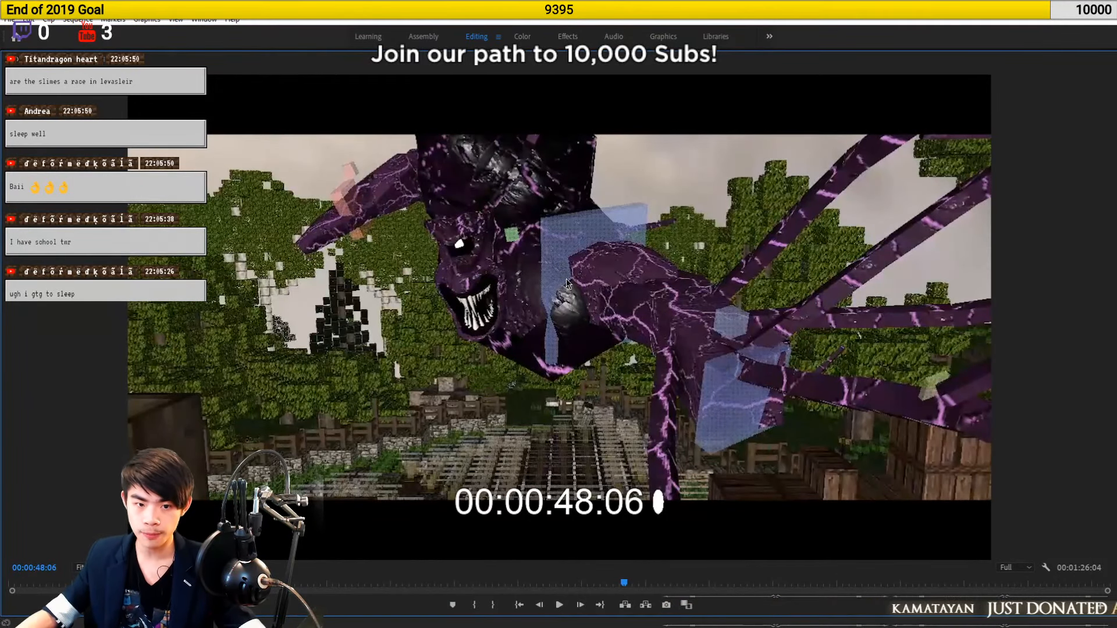
key("space")
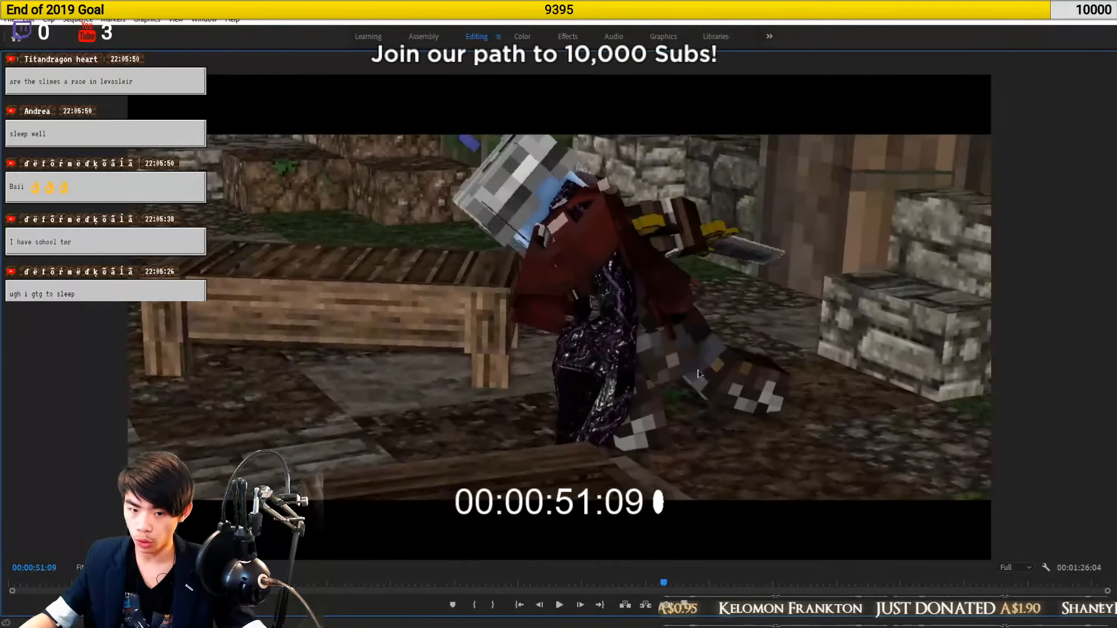
Examine the end of the shot, go back to 00:00:49:10 and check the frames just before the character's ground impact
key("Left")
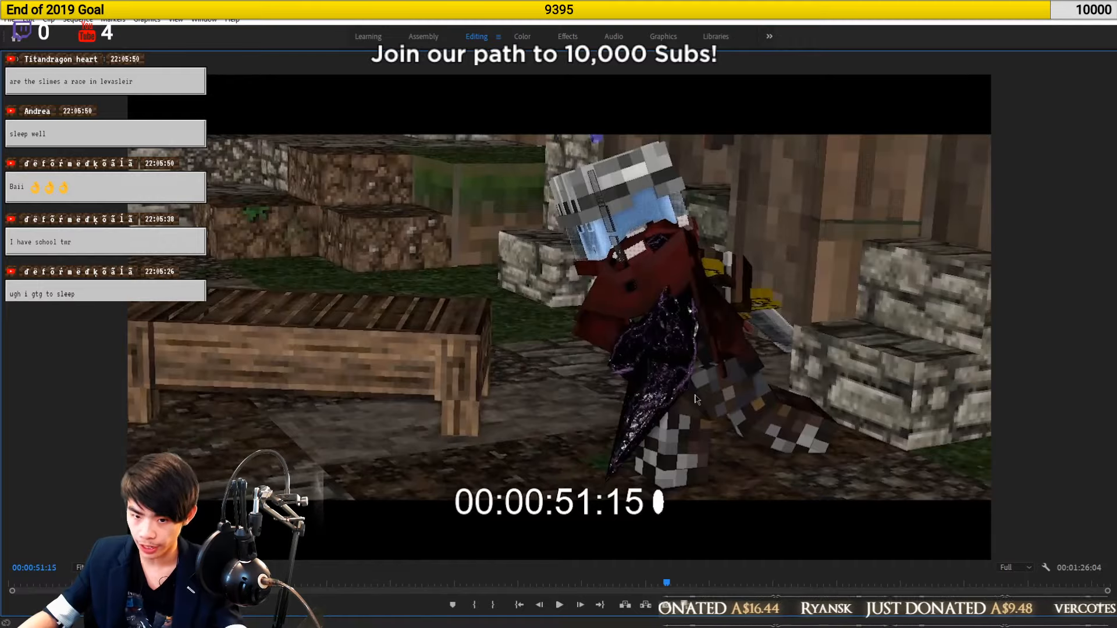
key("j")
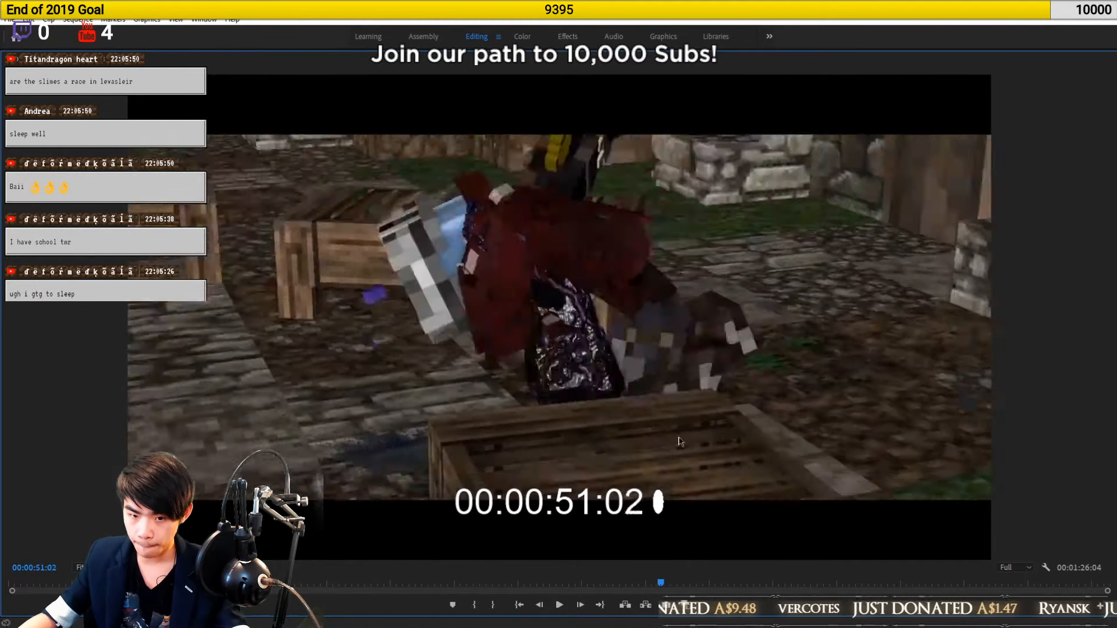
key("l")
key("Right")
key("Right")
key("Right")
key("Right")
key("Right")
key("Right")
key("Right")
key("Right")
key("Right")
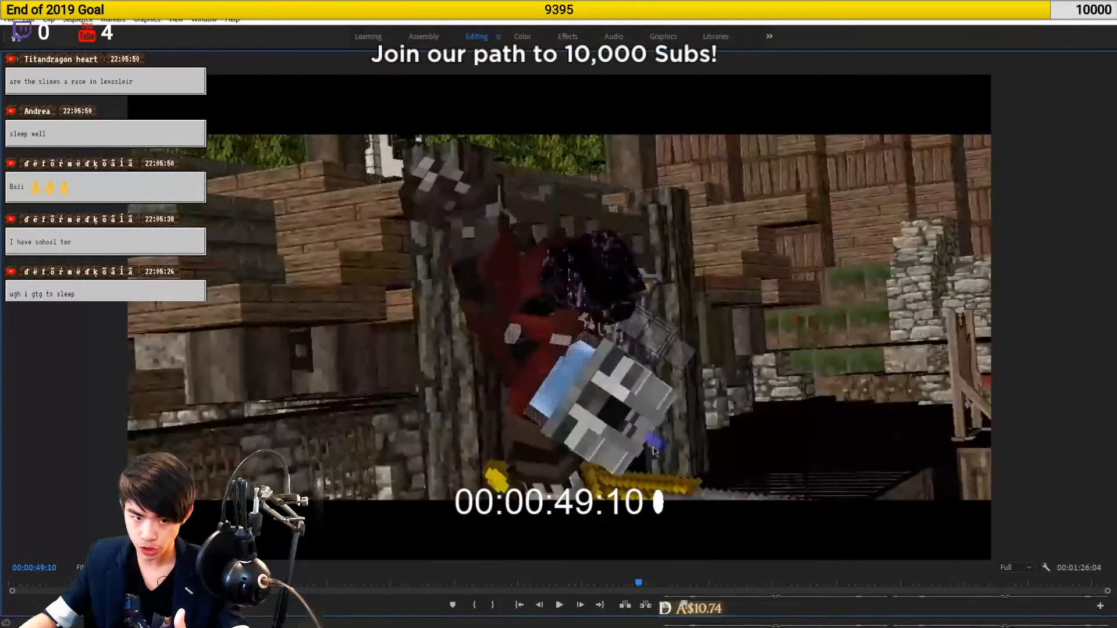
key("Left")
key("Left")
key("Left")
key("Left")
key("Right")
key("Right")
key("Right")
key("Right")
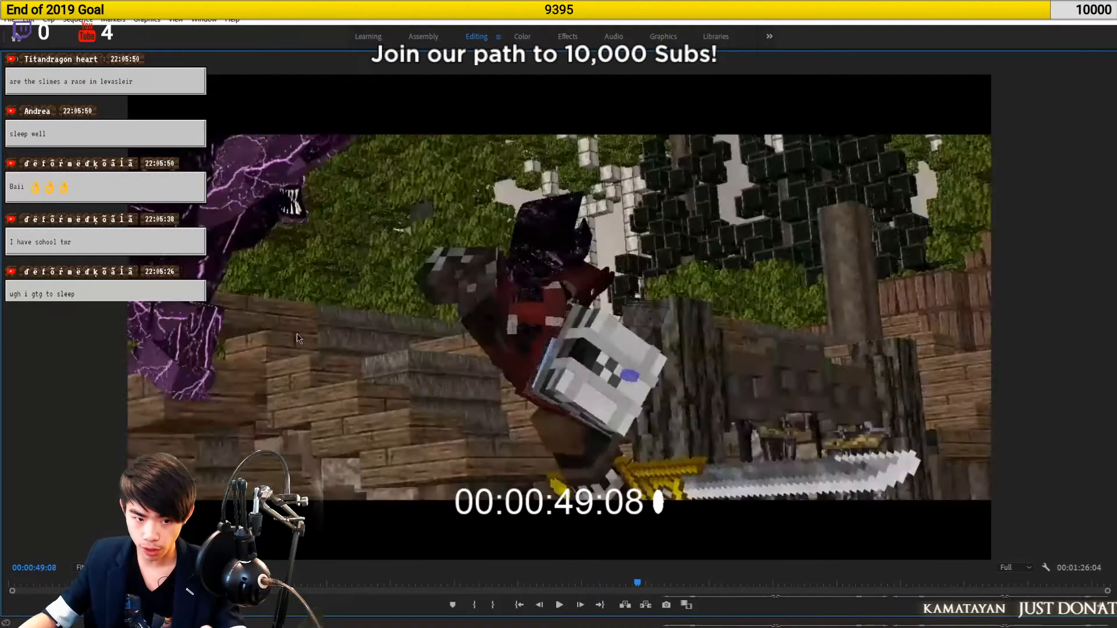
Review the impact and recovery frame by frame from 00:00:49:08 to 00:00:51:15
key("Right")
key("Right")
key("Right")
key("Right")
key("Right")
key("Right")
key("Right")
key("Right")
key("Right")
key("Right")
key("Right")
key("Right")
key("Right")
key("Right")
key("Right")
key("Right")
key("Right")
key("Right")
key("Right")
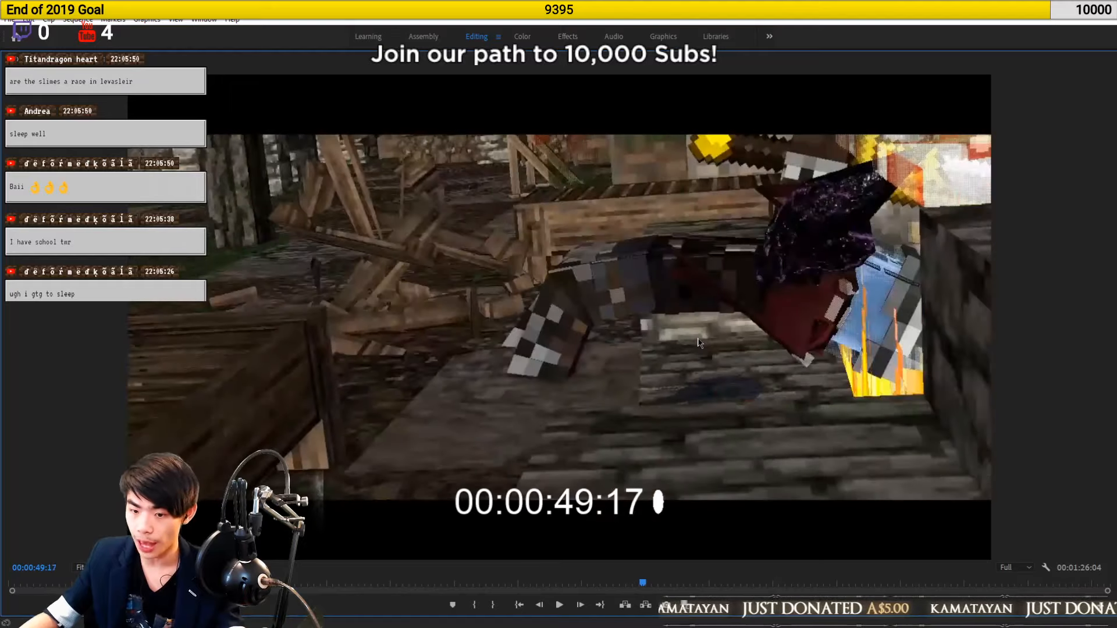
key("Right")
key("Right")
key("Right")
key("Right")
key("Right")
key("Right")
key("Right")
key("Right")
key("Right")
key("Right")
key("Right")
key("Right")
key("Right")
key("Right")
key("Right")
key("Right")
key("Right")
key("Right")
key("Right")
key("Right")
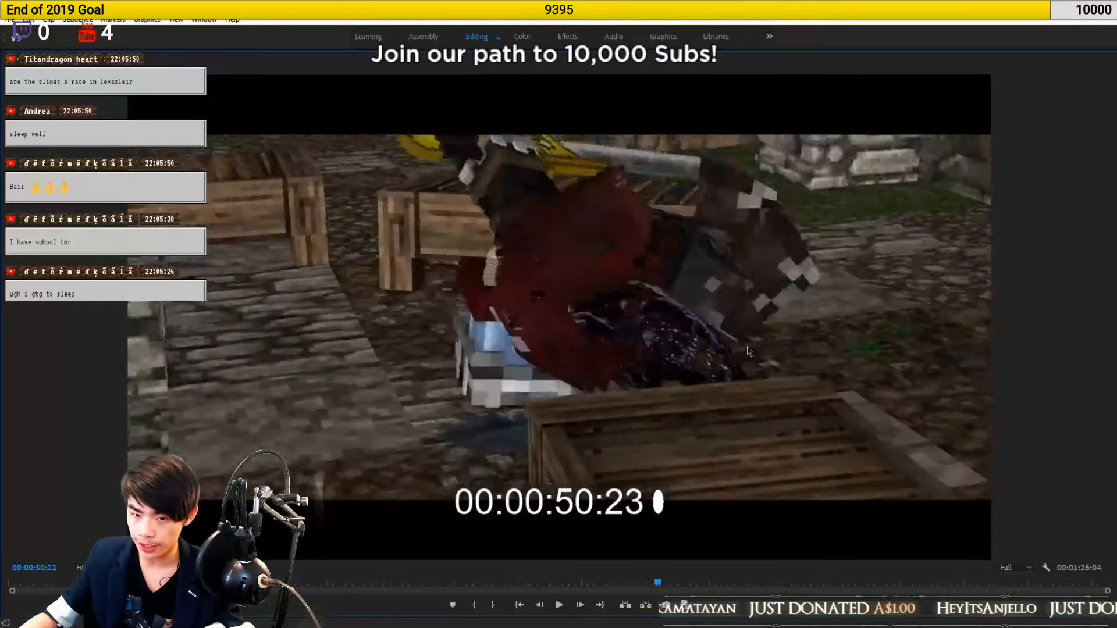
key("Right")
key("Right")
key("Right")
key("Right")
key("Right")
key("Right")
key("Right")
key("Right")
key("Right")
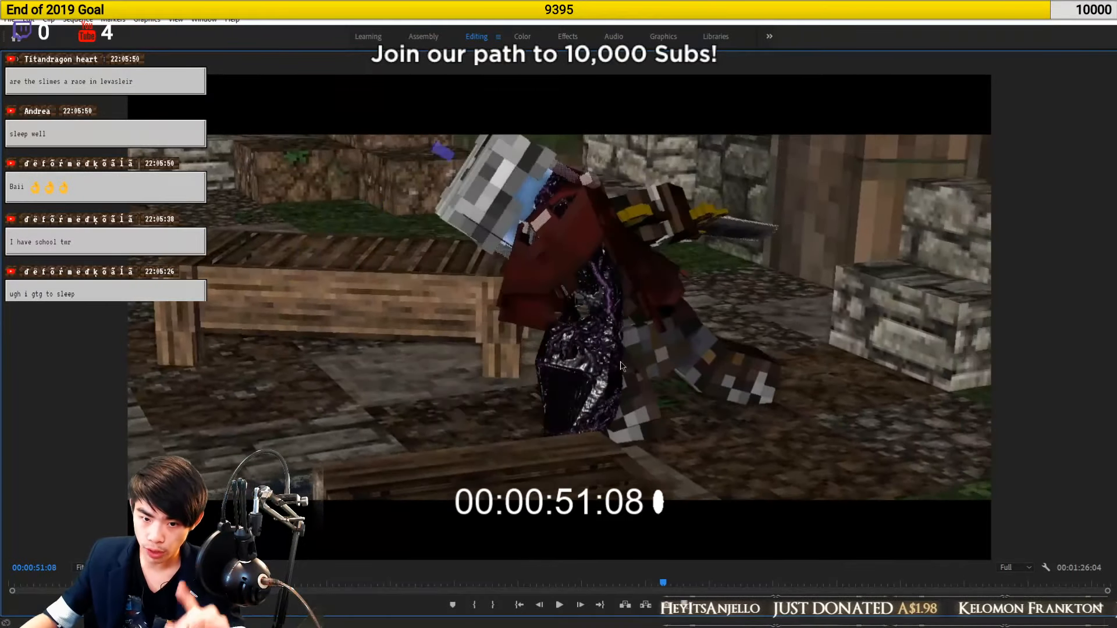
key("Right")
key("Right")
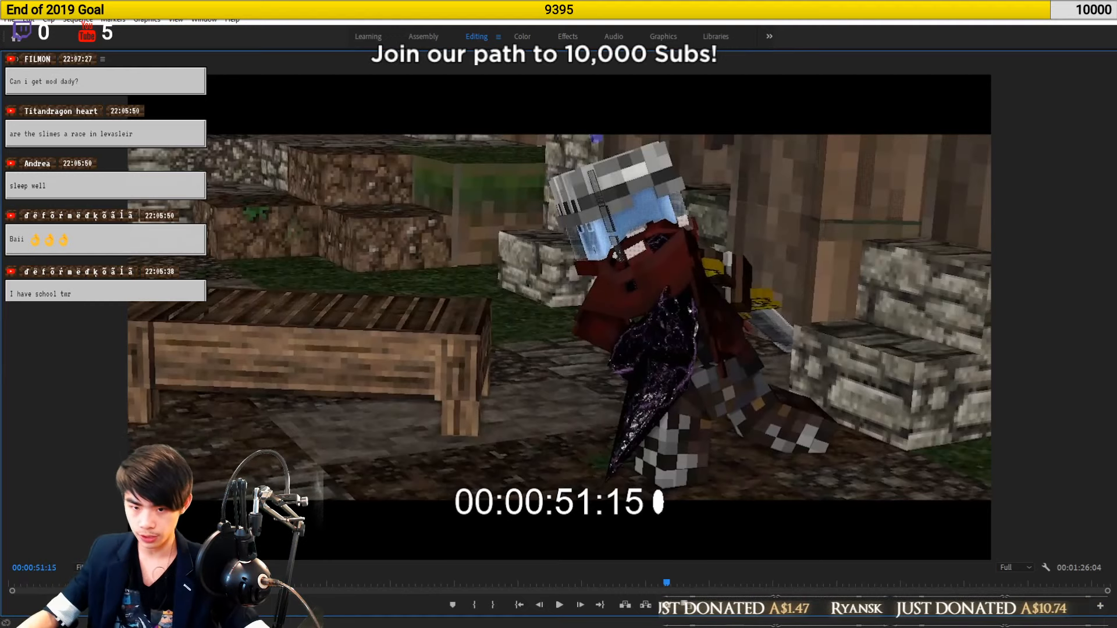
Switch to Cinema 4D, view the village scene around the camera from a lower angle and save the scene
left_click(387, 617)
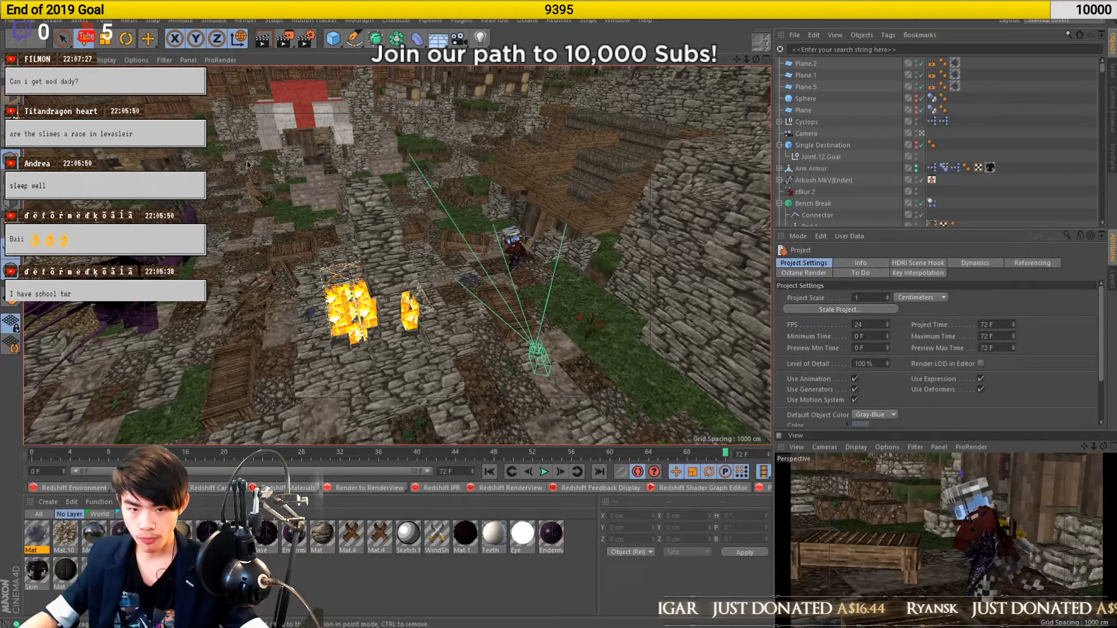
left_click_drag(532, 331, 792, 504, "alt")
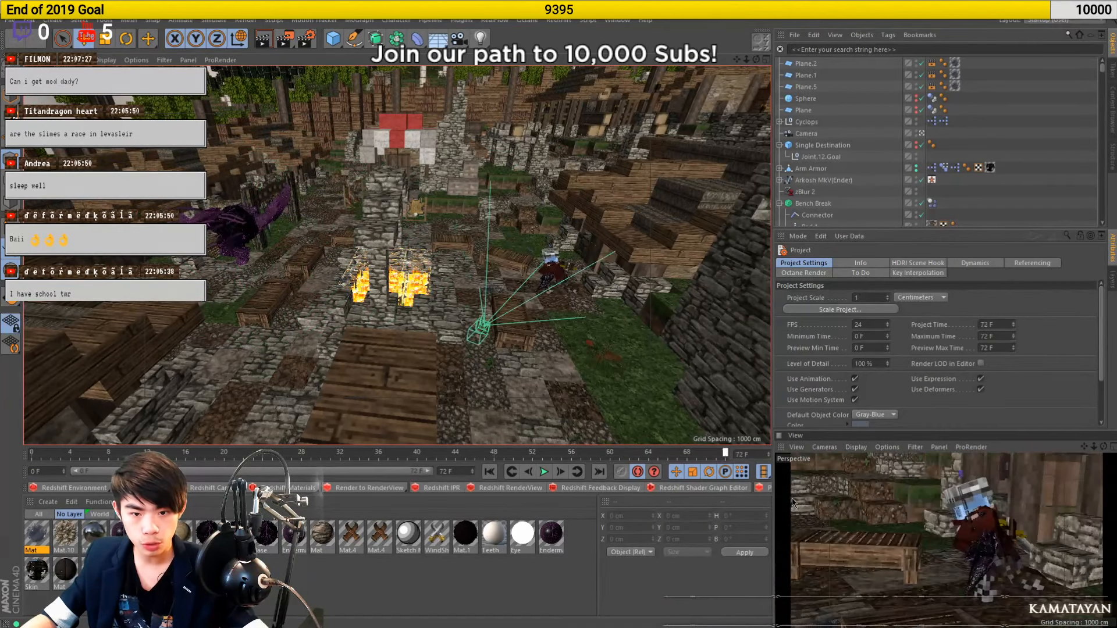
left_click(10, 20)
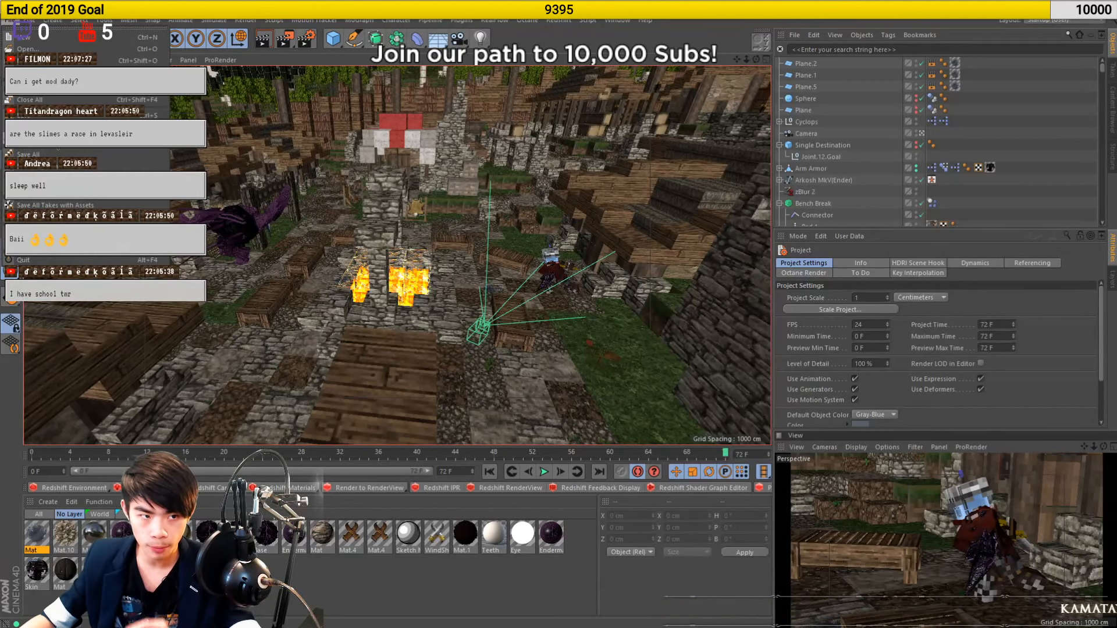
left_click(54, 139)
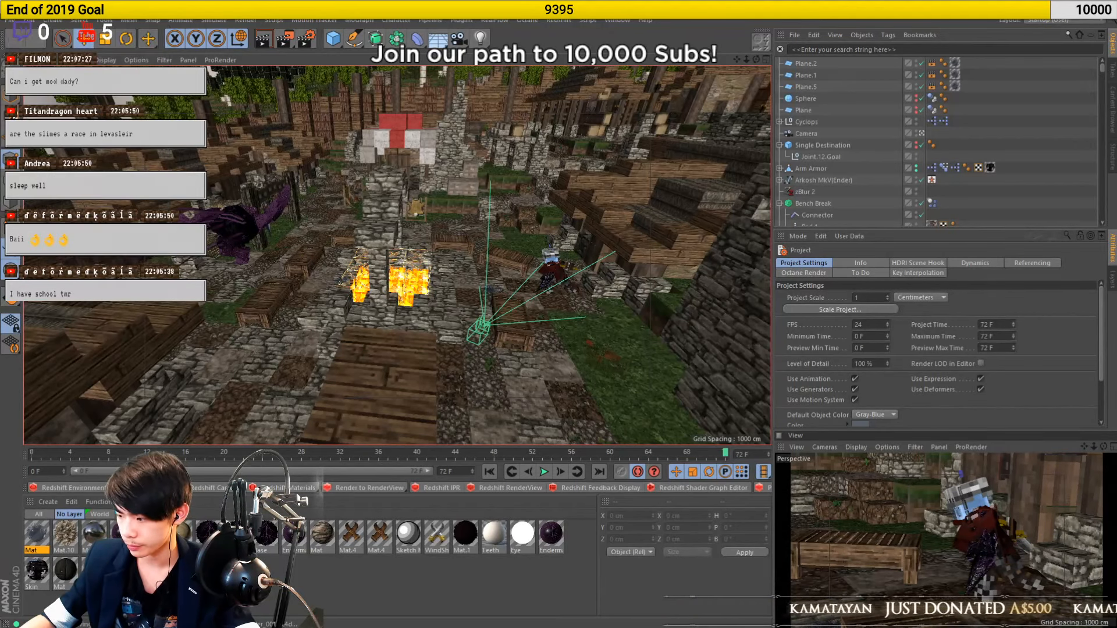
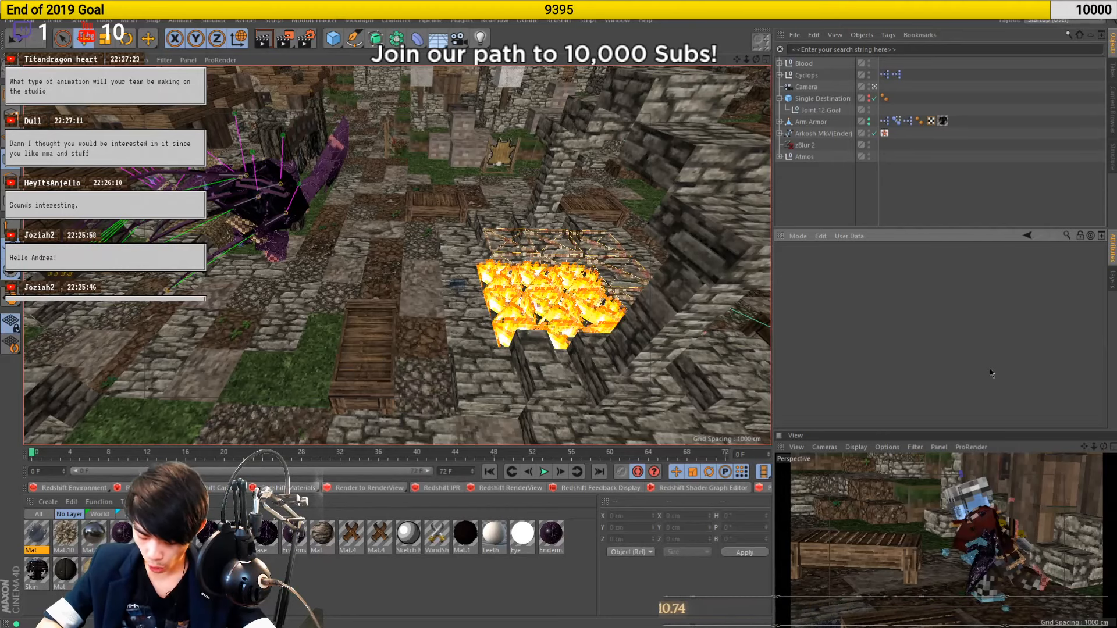
Bring up the quick launcher and calculate 30000/10
key("alt+space")
type("30000")
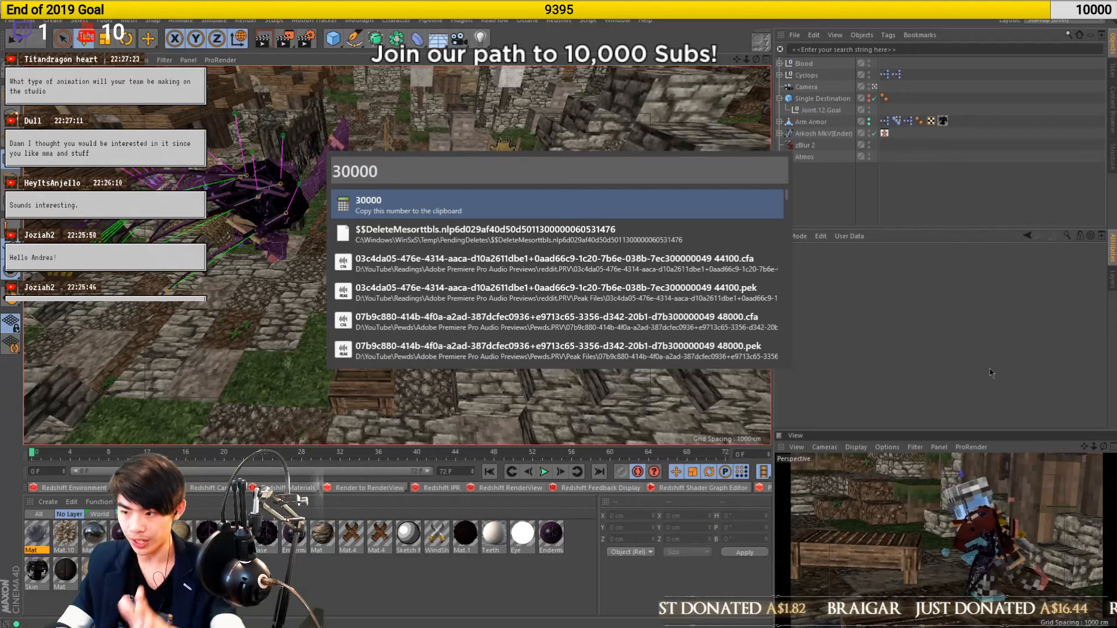
type("/10")
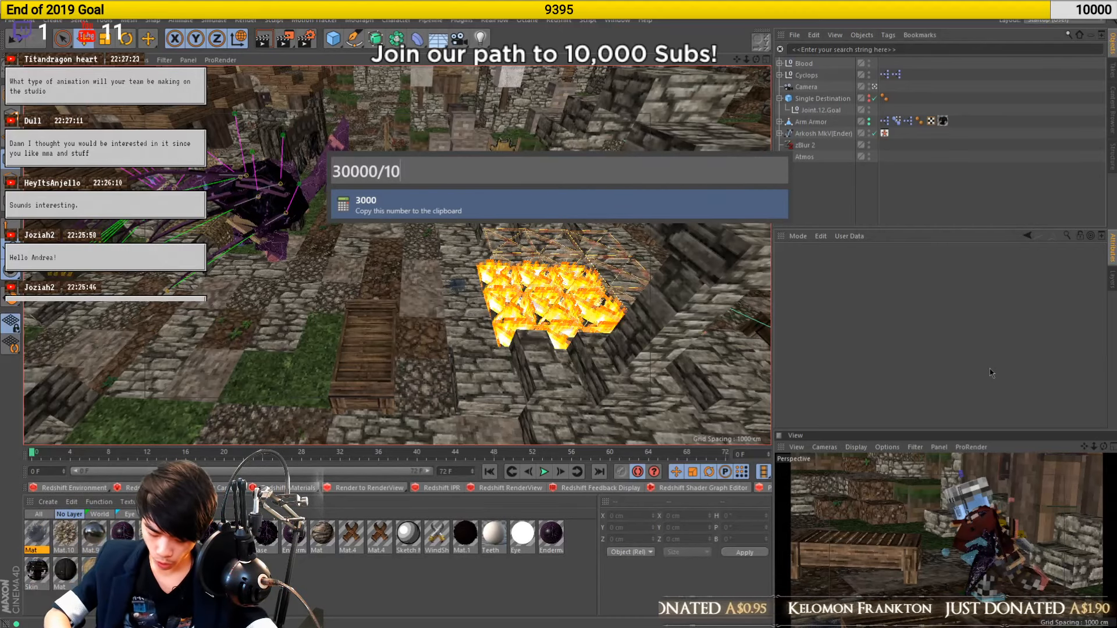
Replace the launcher calculation with 3000/4
key("ctrl+shift+Left")
key("ctrl+shift+Left")
key("ctrl+shift+Left")
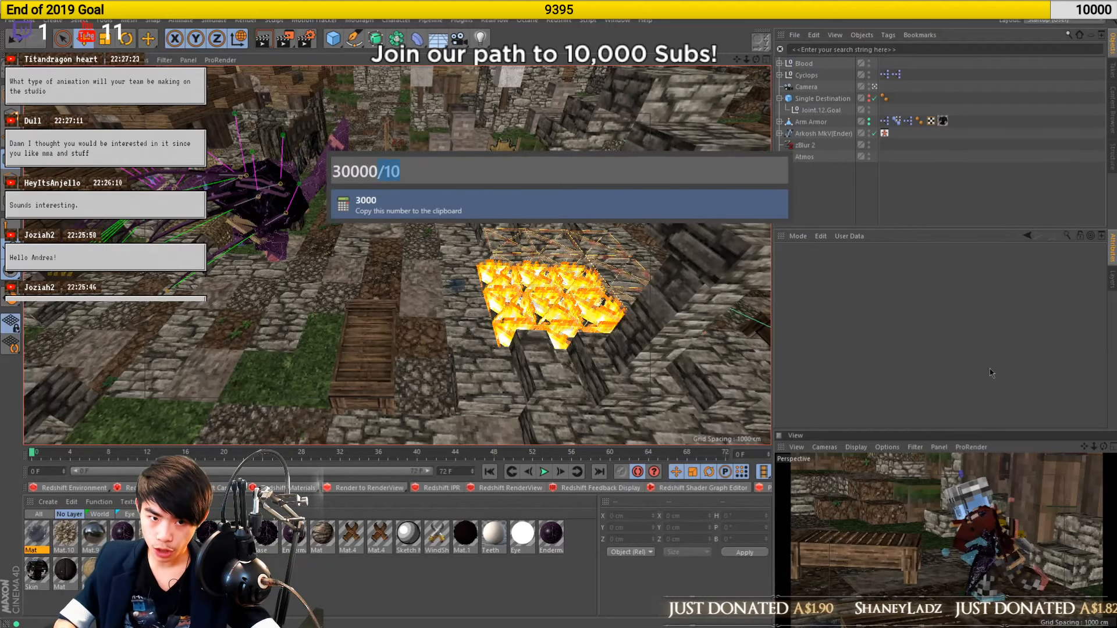
key("BackSpace")
type("3000")
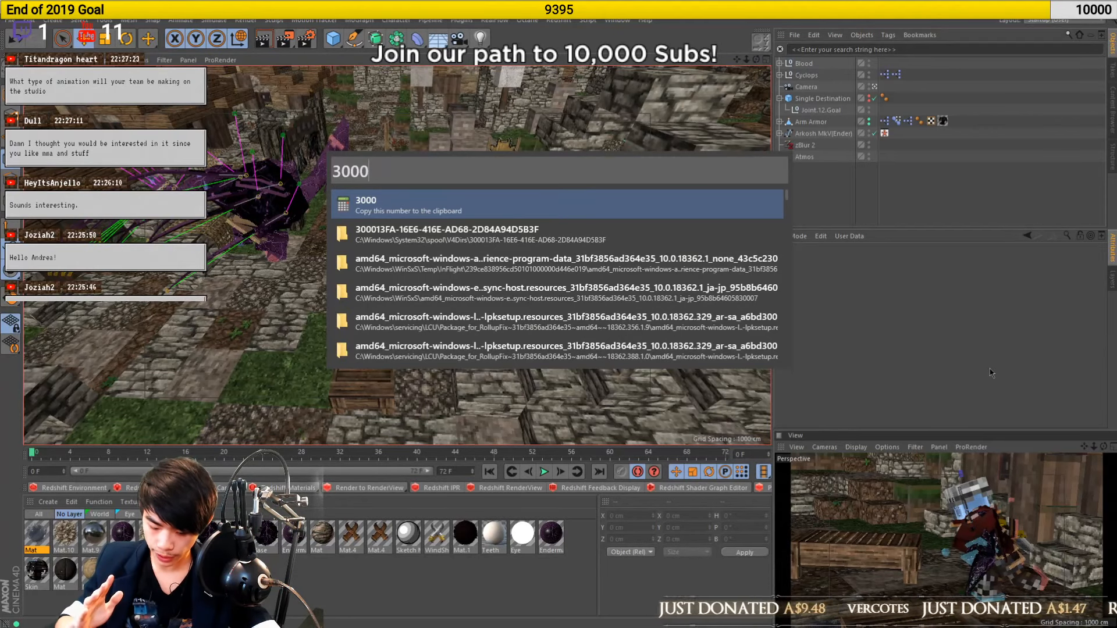
type("/4")
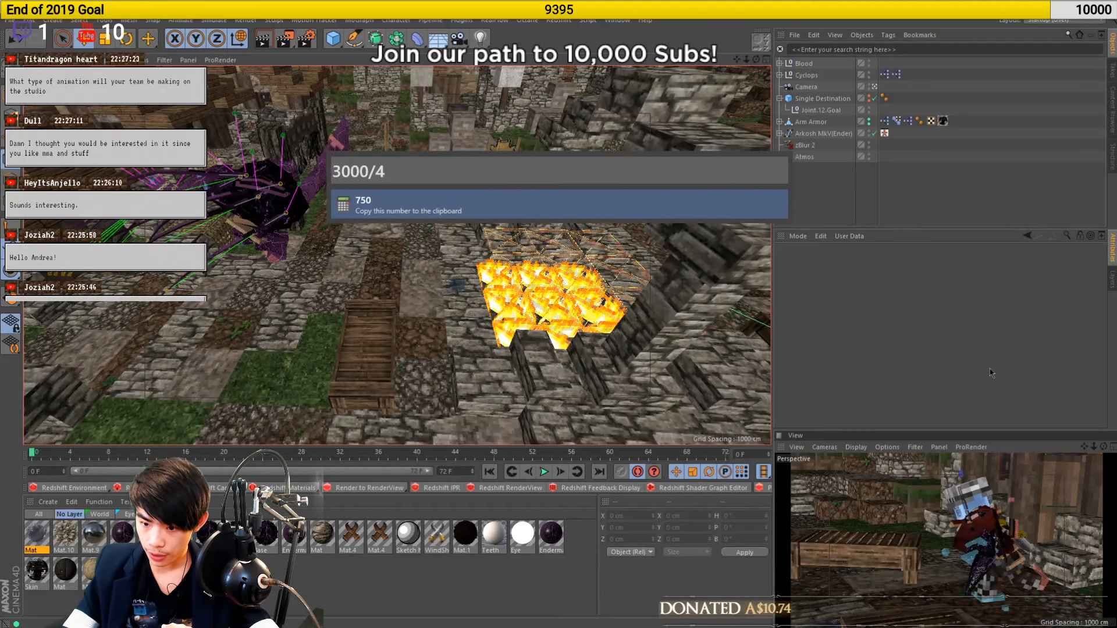
key("BackSpace")
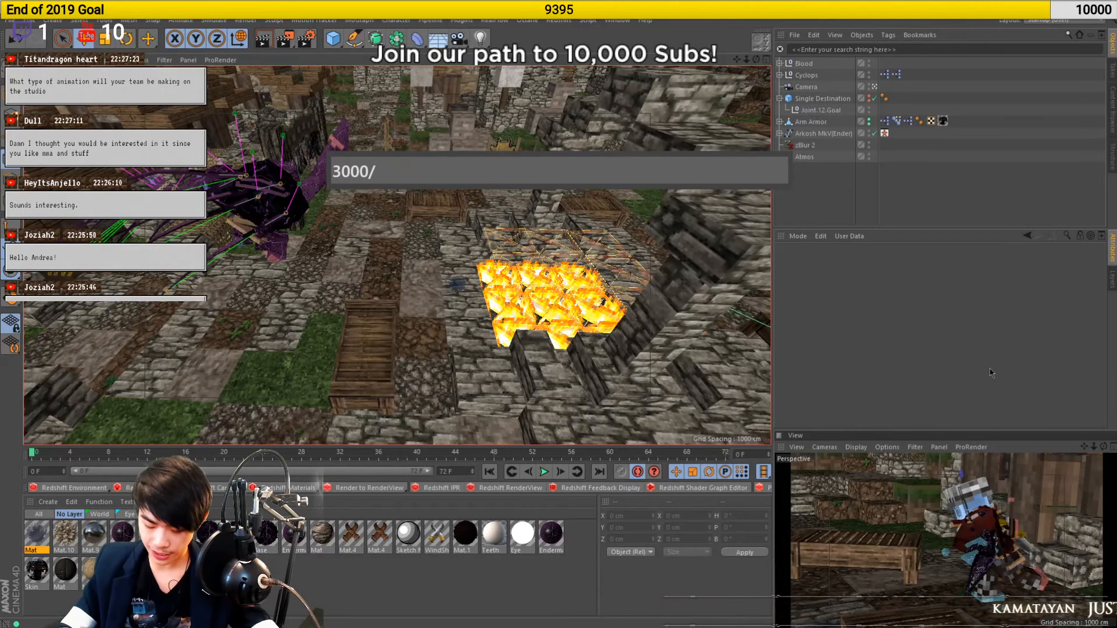
type("4")
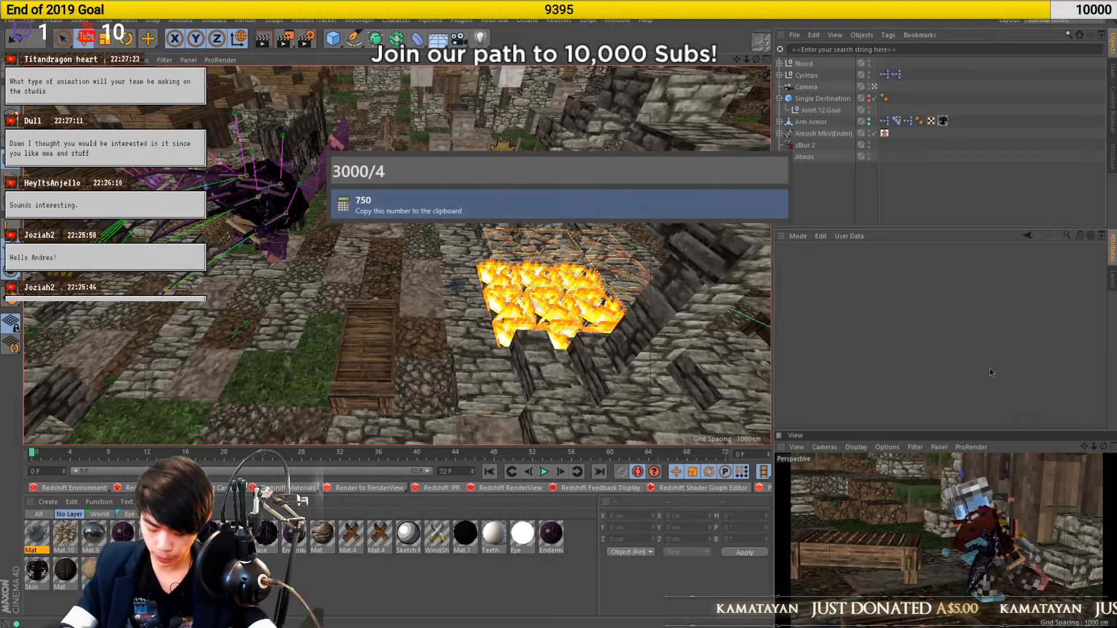
Calculate 750/5 and 150/7.5 in the launcher
key("BackSpace")
key("ctrl+a")
type("750/5")
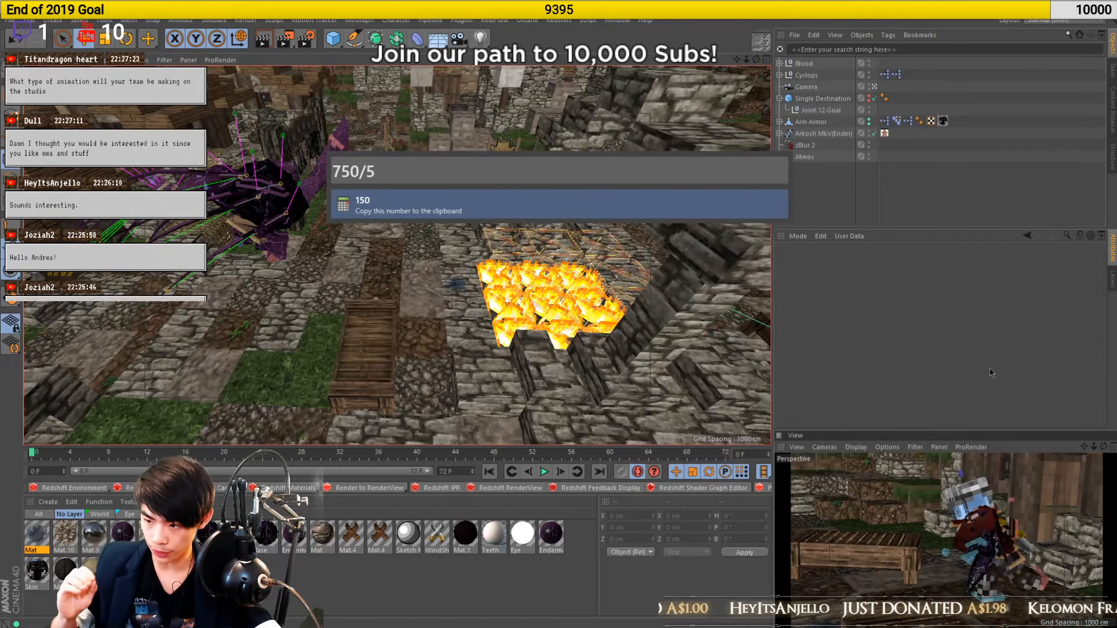
key("ctrl+a")
key("BackSpace")
type("15")
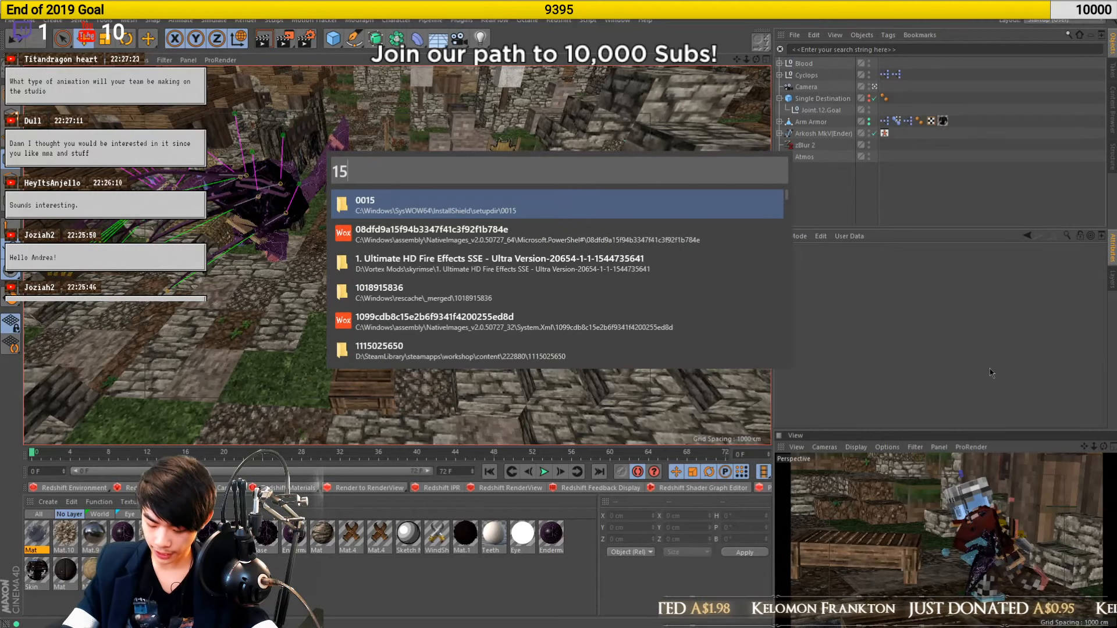
type("0/7.5")
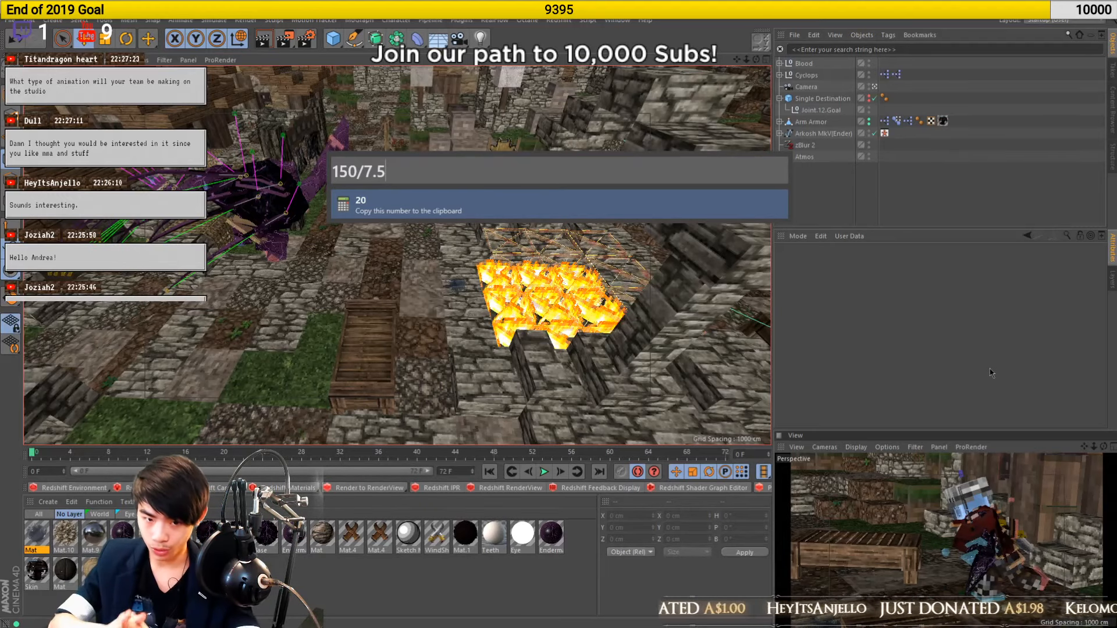
Calculate 15000/3 in the launcher and close it
key("ctrl+a")
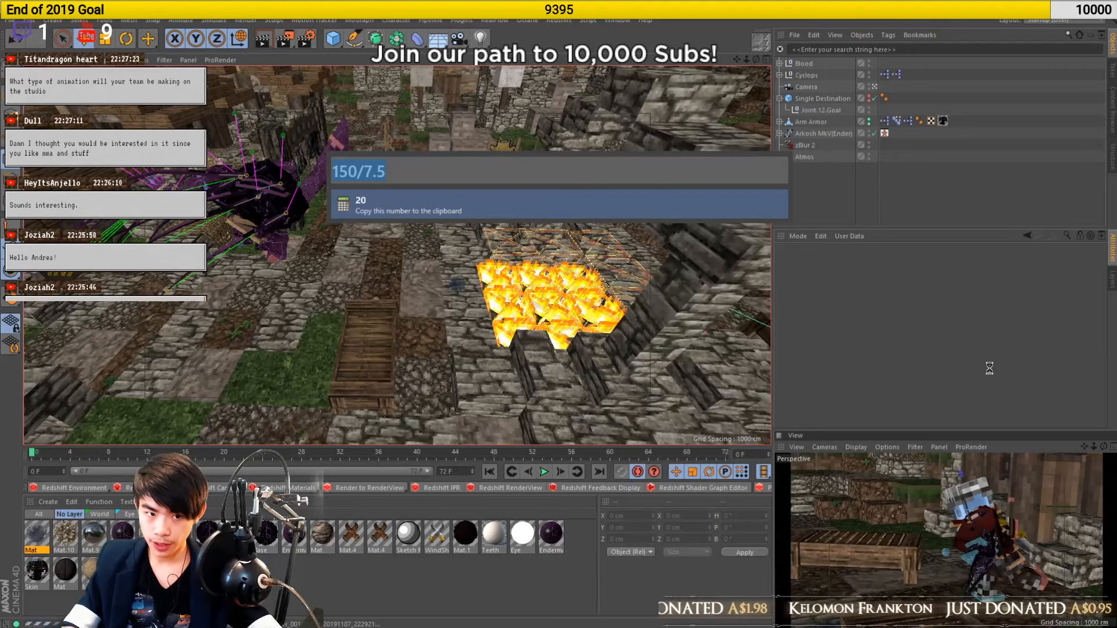
key("BackSpace")
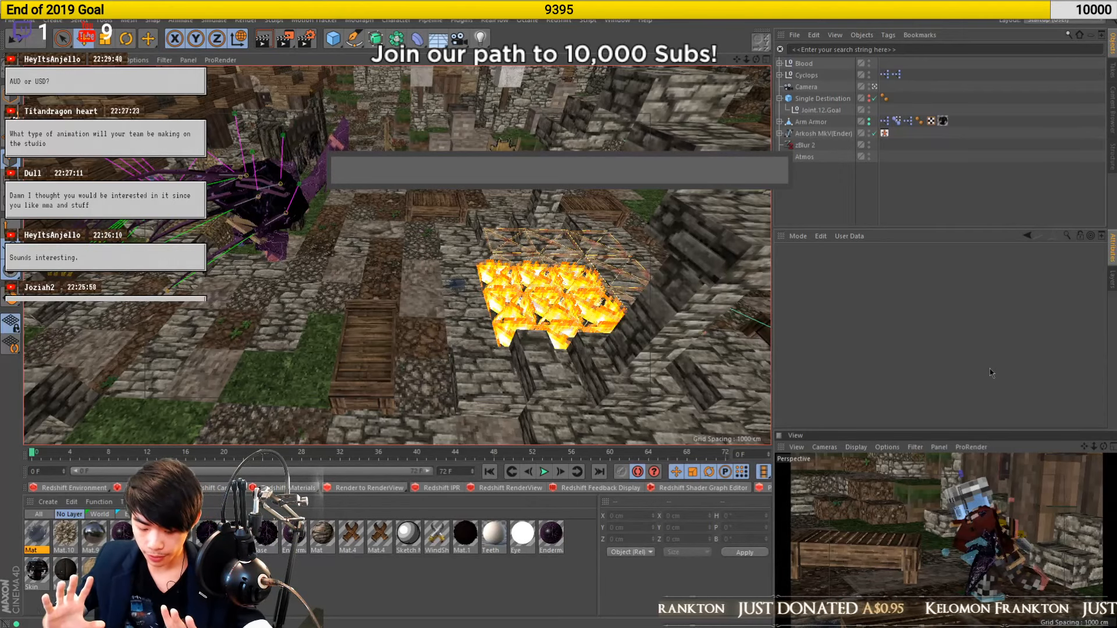
type("15")
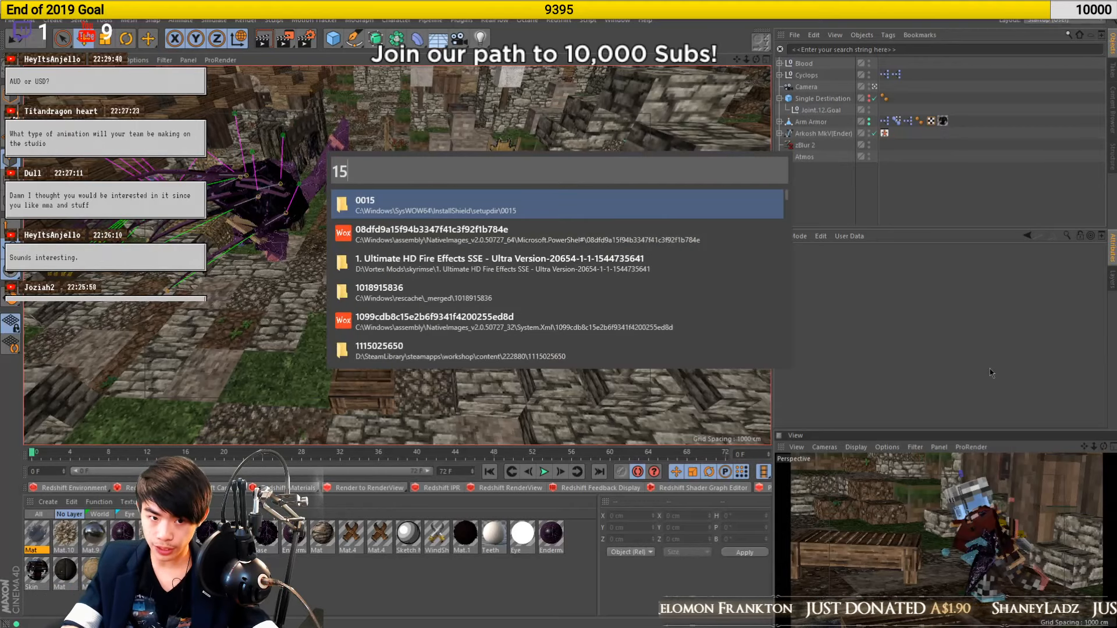
type("000/3")
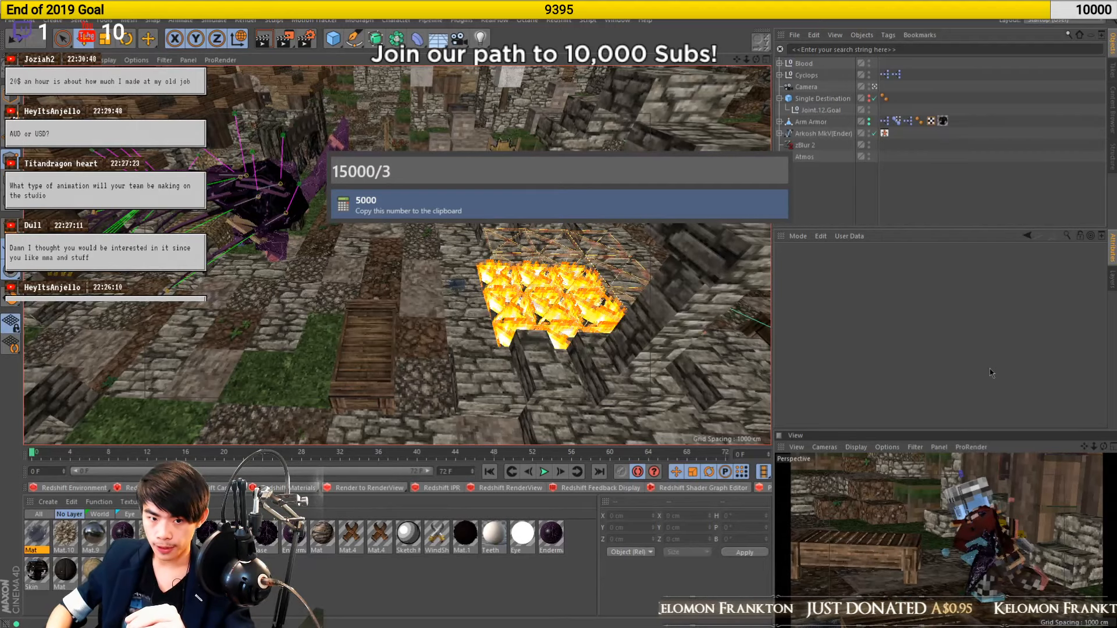
key("BackSpace")
key("BackSpace")
key("BackSpace")
key("BackSpace")
key("BackSpace")
key("BackSpace")
key("BackSpace")
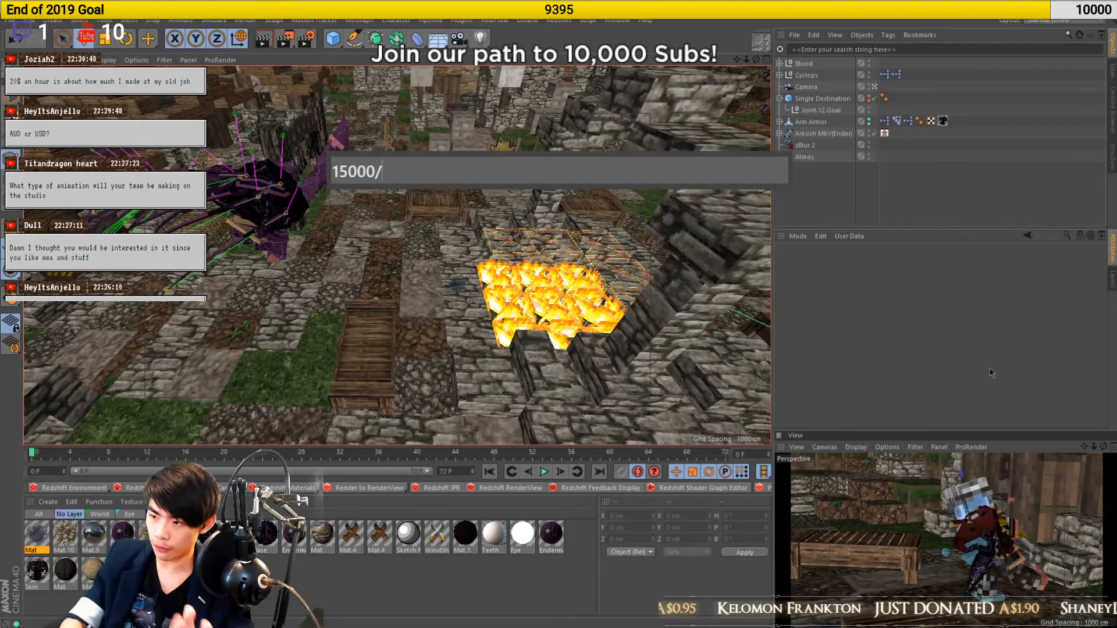
key("Escape")
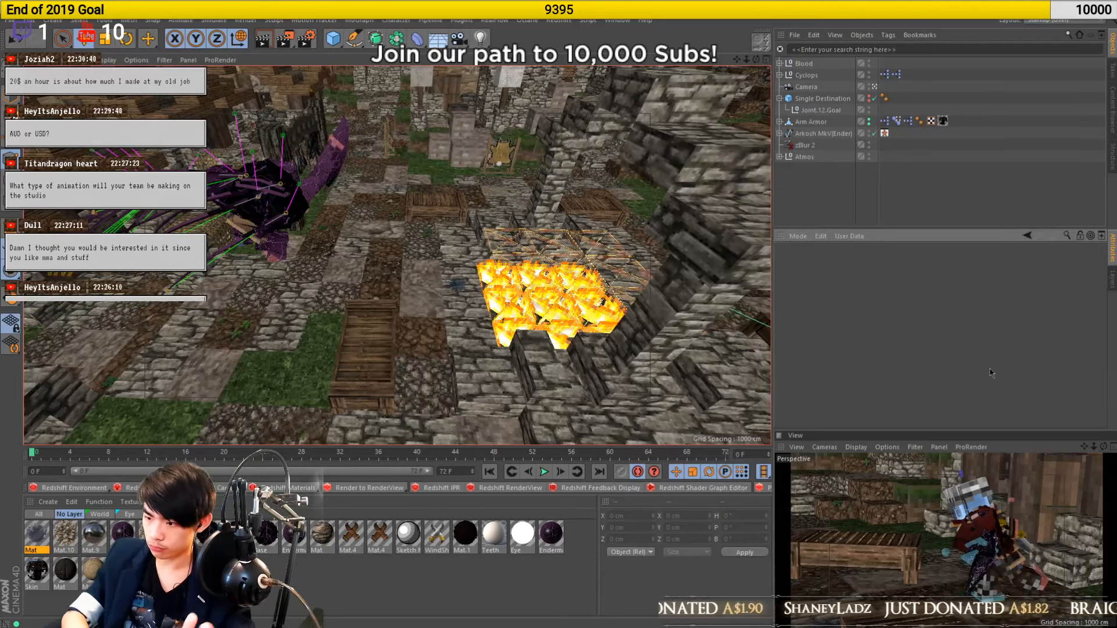
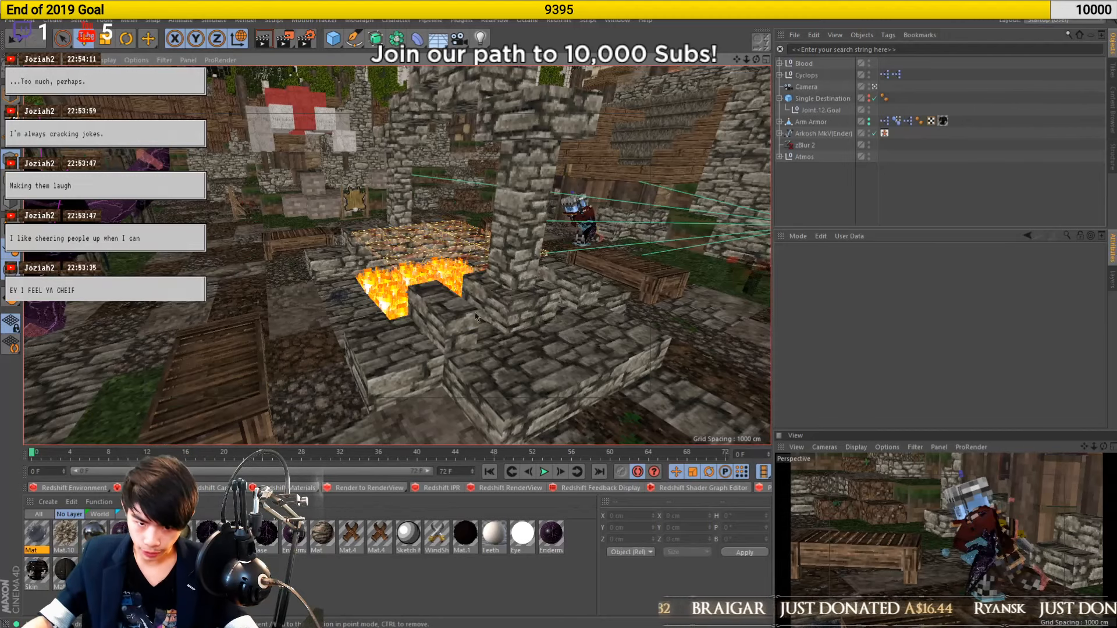
Examine the burning fire pit and the surrounding village square from several angles
middle_click_drag(550, 314, 465, 322, "alt")
left_click_drag(465, 322, 403, 344, "alt")
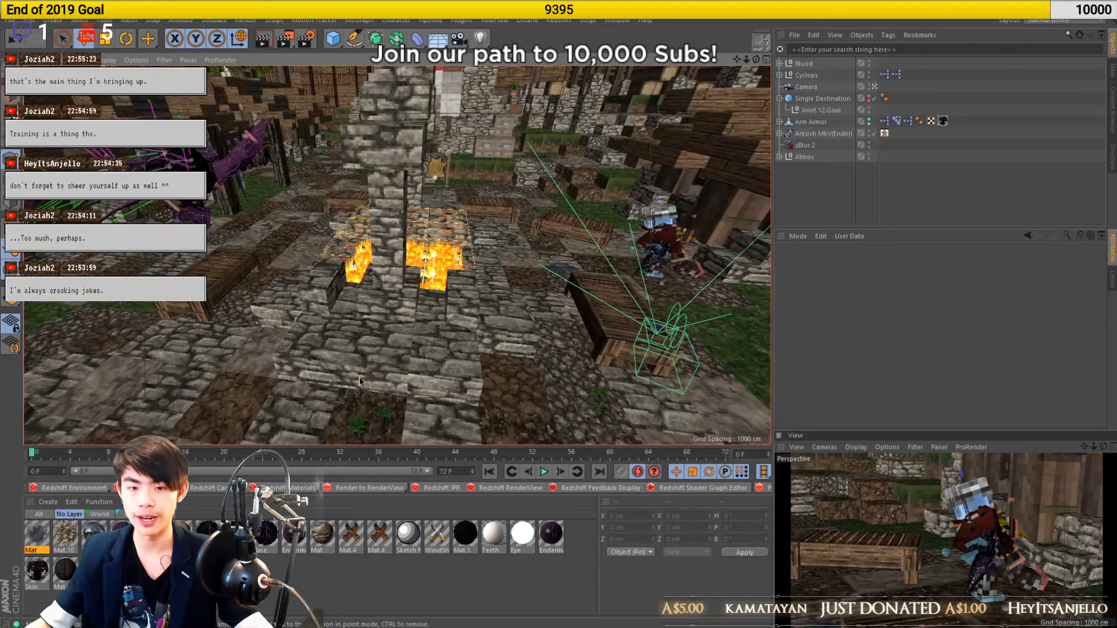
scroll(516, 254, "up", 5)
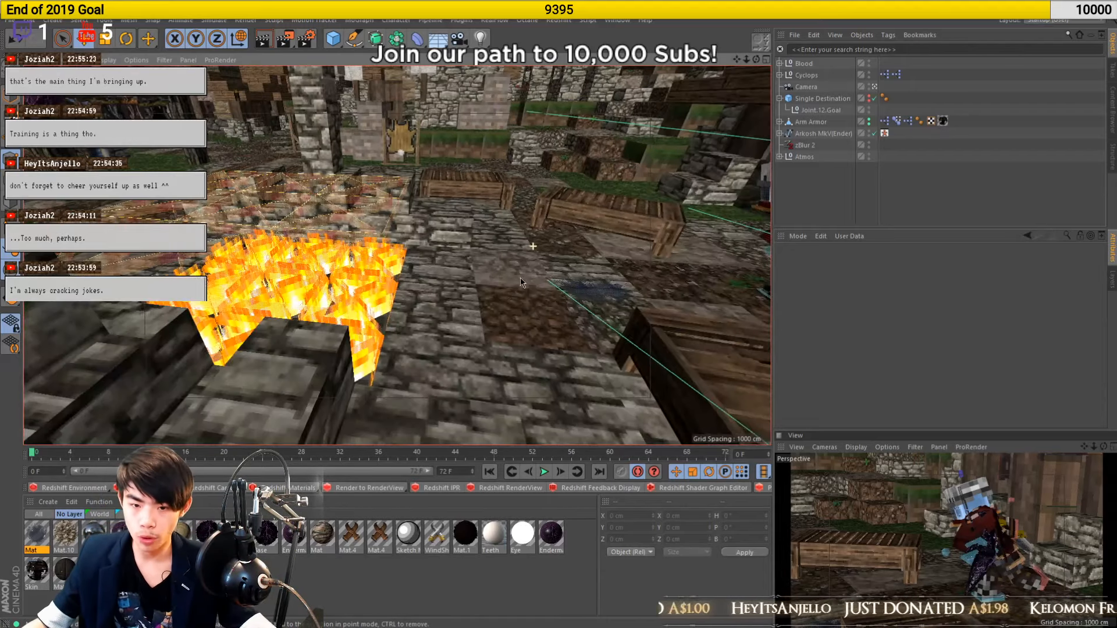
left_click_drag(523, 281, 425, 294, "alt")
middle_click_drag(425, 294, 394, 278, "alt")
left_click_drag(488, 329, 317, 296, "alt")
middle_click_drag(412, 311, 563, 334, "alt")
scroll(544, 330, "down", 4)
left_click_drag(297, 262, 286, 283, "alt")
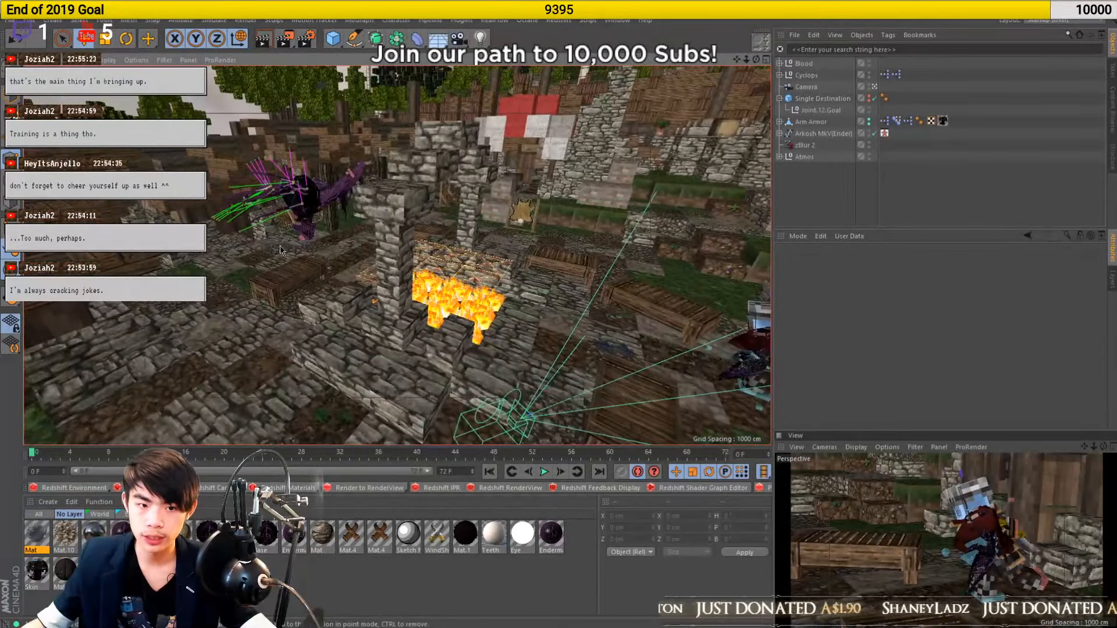
Select the purple creature's Waist controller and set its H, P and B rotation to 0°
scroll(280, 244, "up", 5)
mouse_move(286, 244)
left_mouse_down("alt")
mouse_move(294, 231)
mouse_move(301, 254)
left_mouse_up("alt")
scroll(306, 245, "up", 5)
middle_click_drag(303, 247, 330, 309, "alt")
left_click_drag(330, 310, 302, 292, "alt")
left_click(299, 184)
scroll(292, 191, "up", 3)
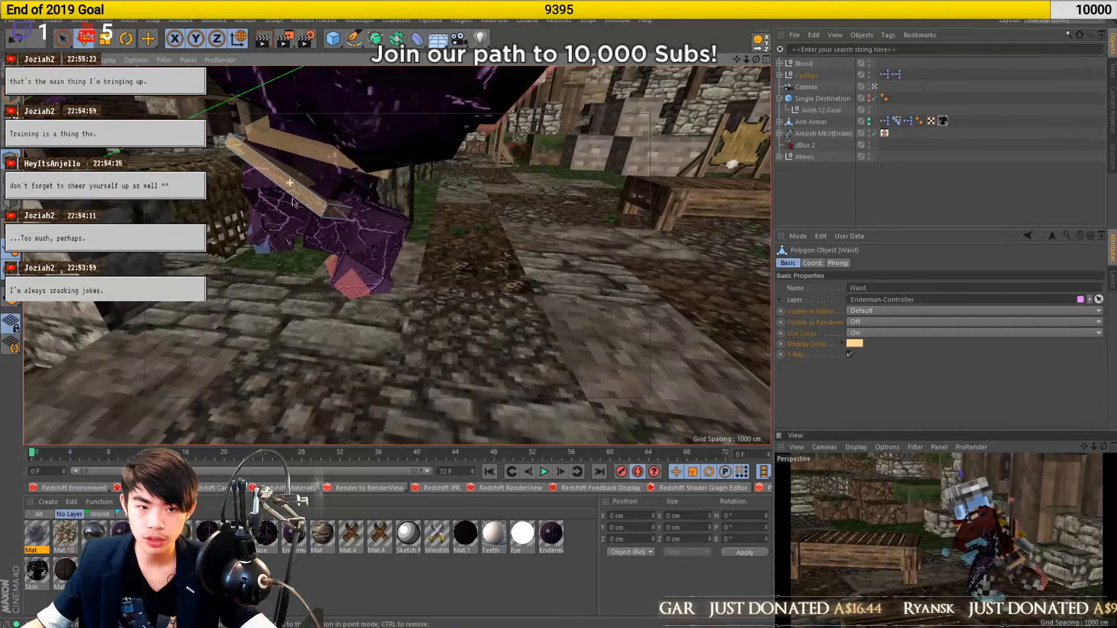
double_click(751, 517)
type("0")
key("Tab")
type("0")
key("Tab")
type("0")
left_click(755, 553)
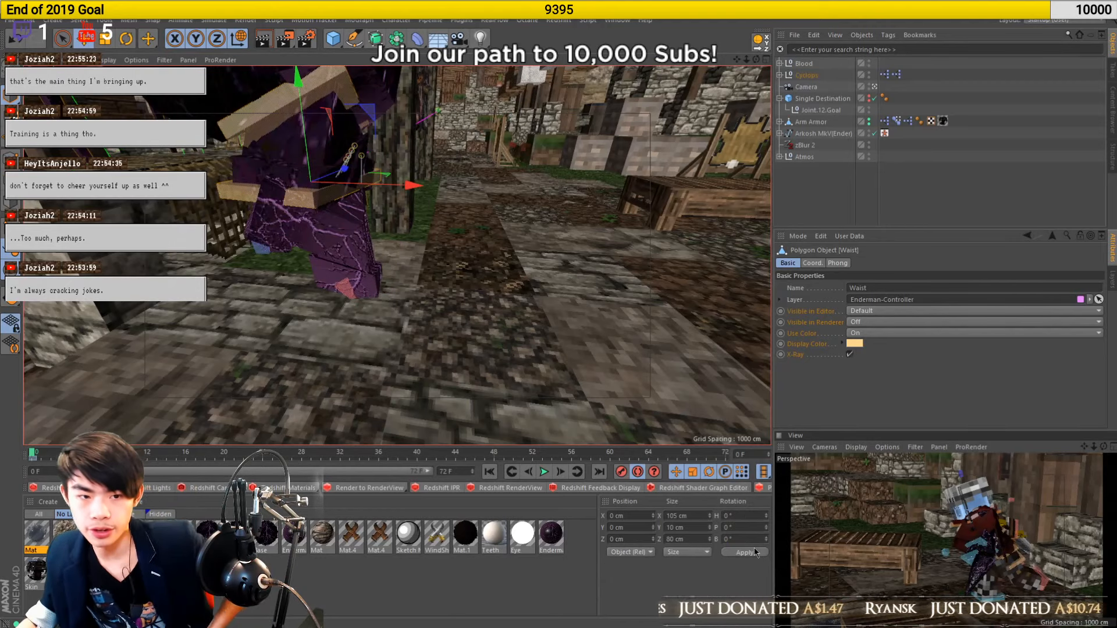
Set the H, P and B rotation of the creature's right foot controller, FeetR, to 0°
left_click(347, 294)
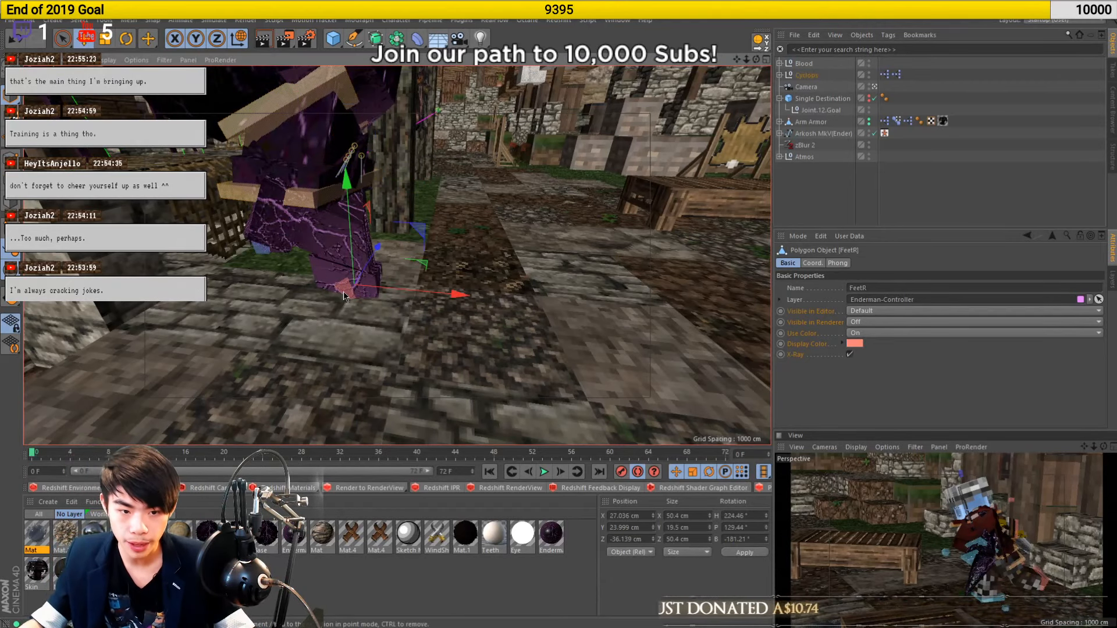
double_click(750, 516)
type("0")
key("Tab")
type("0")
key("Tab")
type("0")
left_click(745, 553)
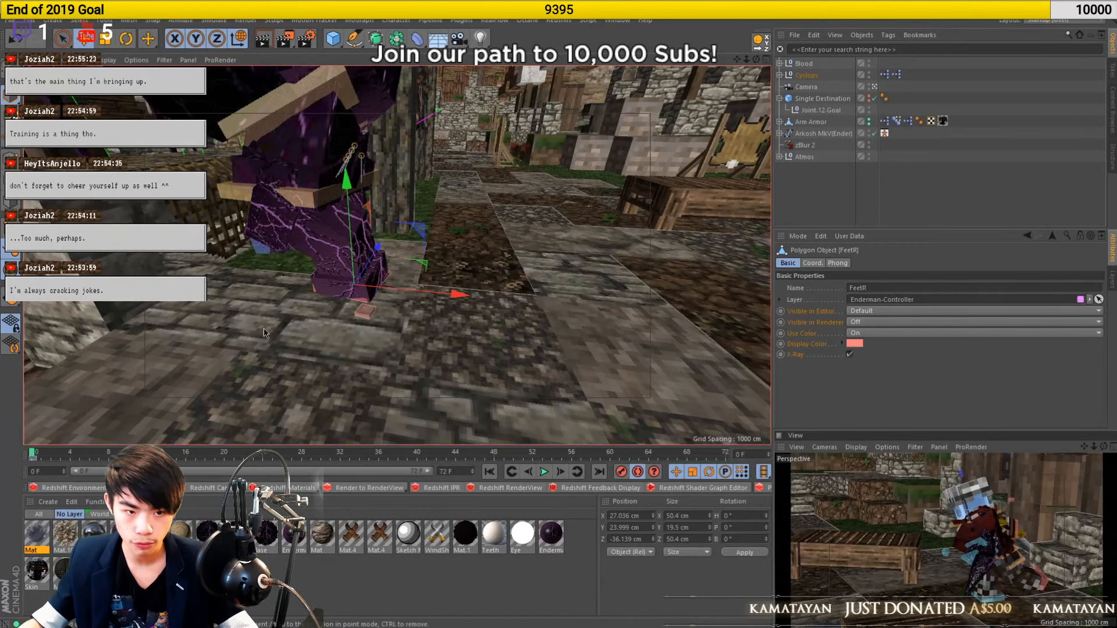
Set the H, P and B rotation of the creature's left foot controller, FeetL, to 0°
left_click(257, 252)
left_click(260, 248)
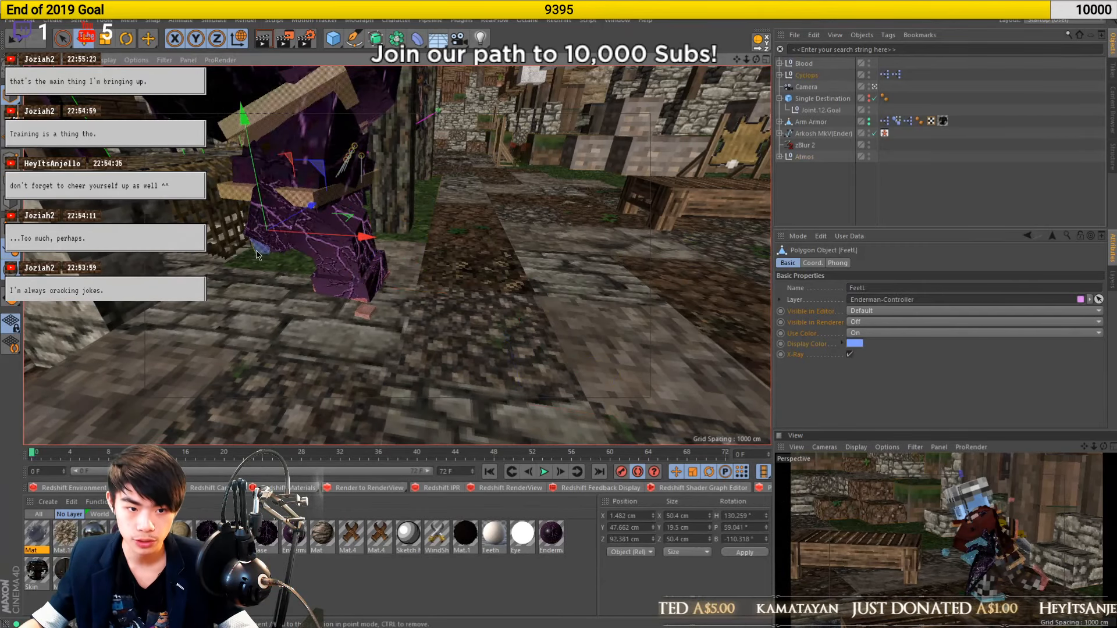
double_click(750, 516)
type("0")
key("Tab")
type("0")
key("Tab")
type("0")
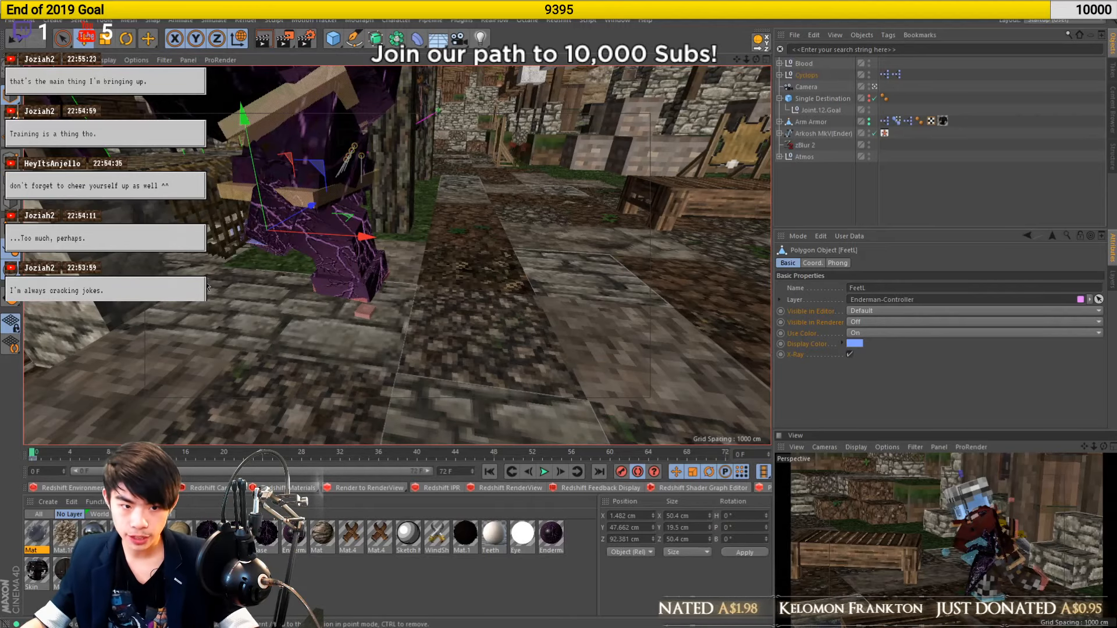
Toggle autokeying and delete the left foot controller's keyframe at frame 0
scroll(265, 250, "up", 5)
left_click_drag(327, 313, 340, 278, "alt")
left_click(638, 472)
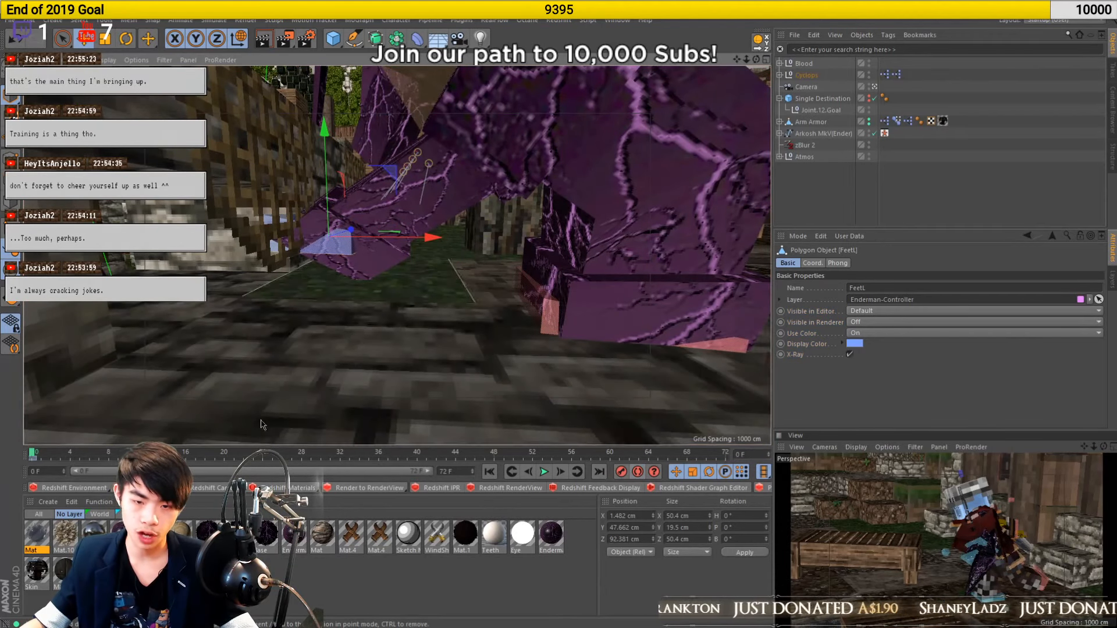
left_click(33, 462)
key("Delete")
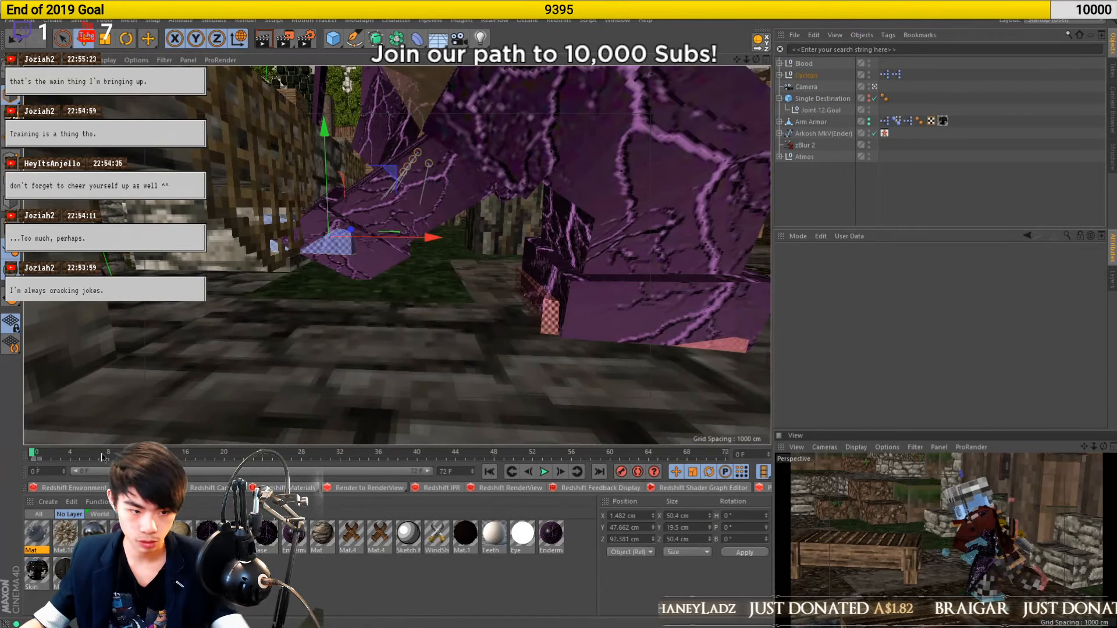
Set the left foot controller's Y position to 40 cm and lower it another 10 cm to 30 cm
double_click(631, 528)
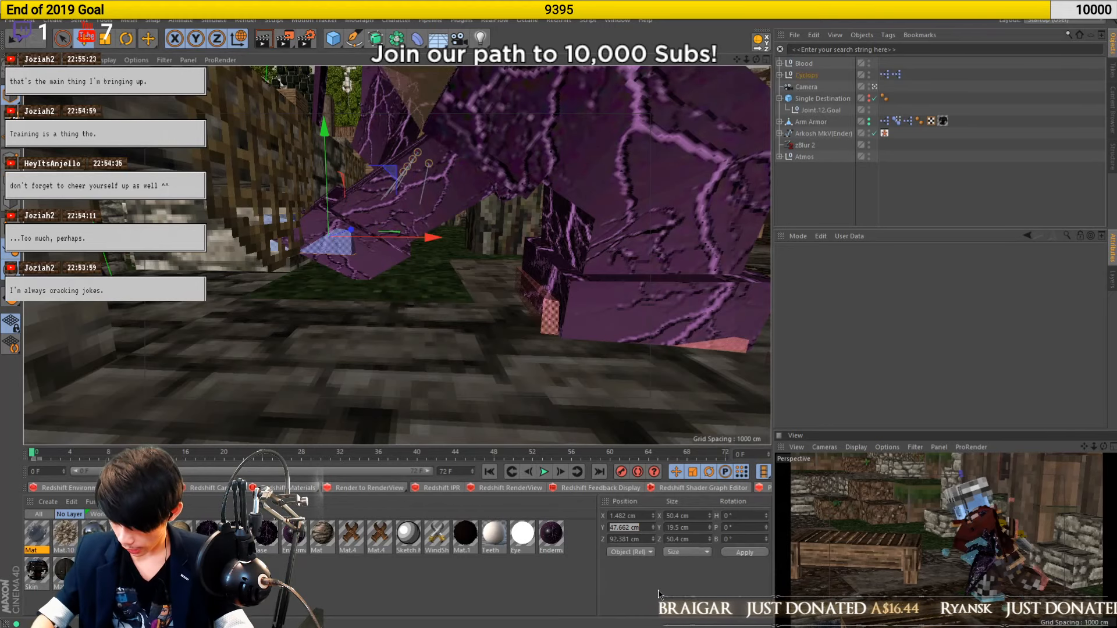
type("40")
key("Return")
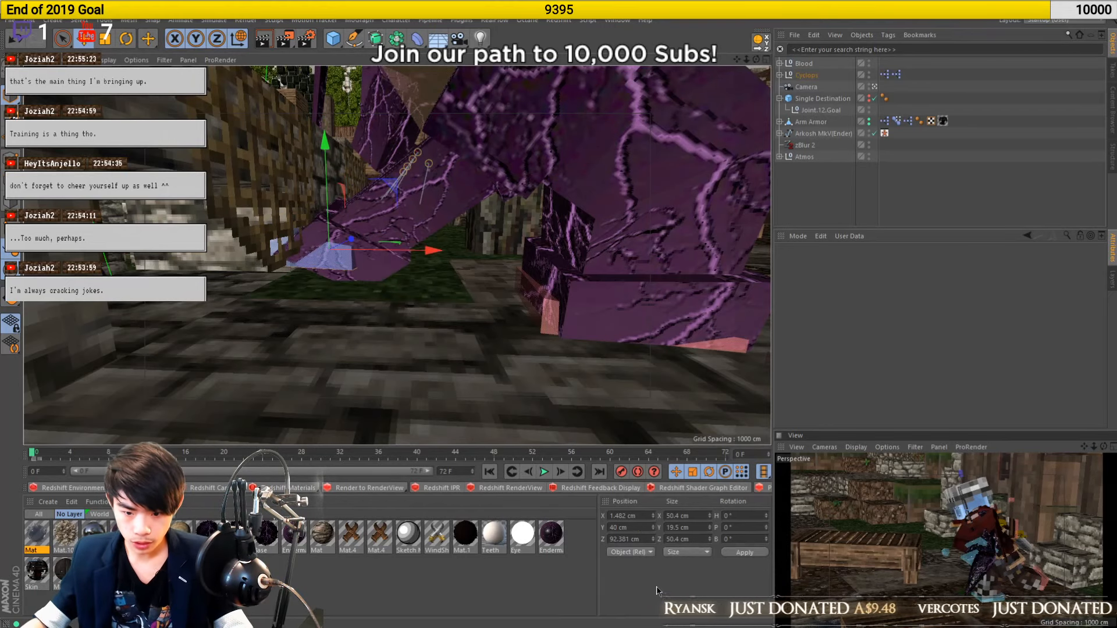
left_click_drag(333, 222, 329, 235)
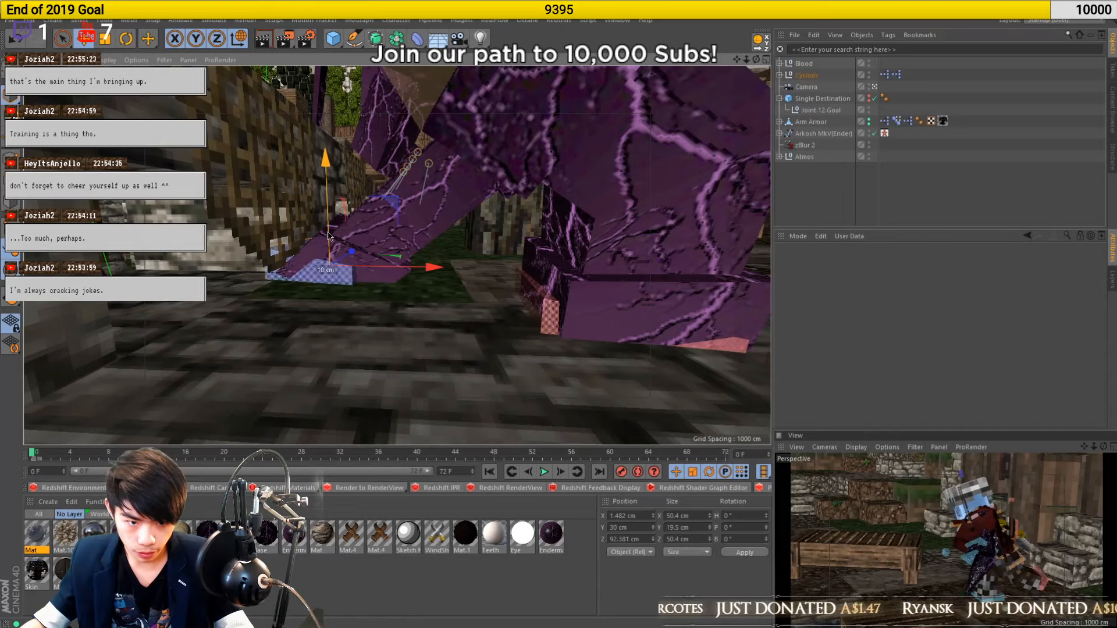
Set the H, P and B rotation of the creature's Back controller to 0°
left_click_drag(349, 300, 326, 329, "alt")
scroll(326, 329, "down", 5)
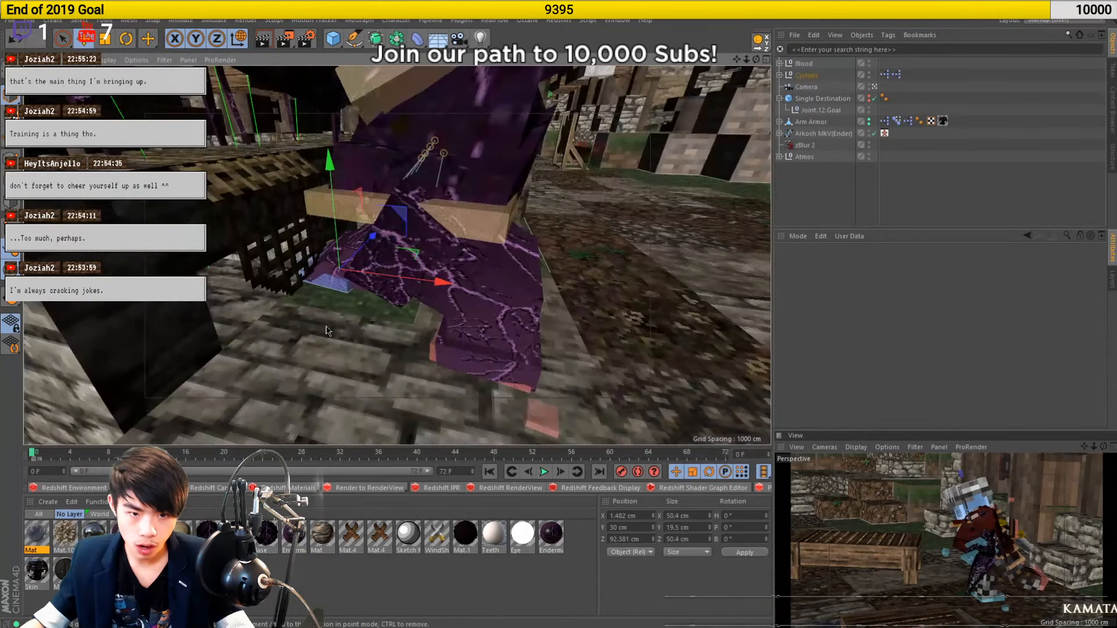
left_click(429, 186)
left_click_drag(425, 215, 408, 212, "alt")
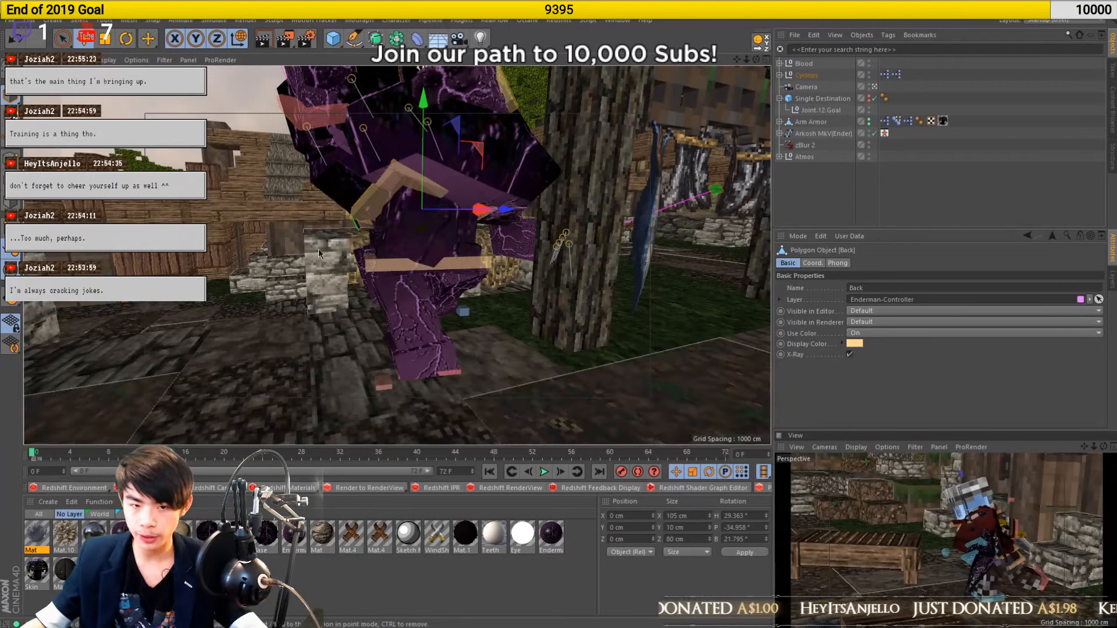
middle_click_drag(439, 246, 383, 317, "alt")
left_click_drag(382, 317, 411, 308, "alt")
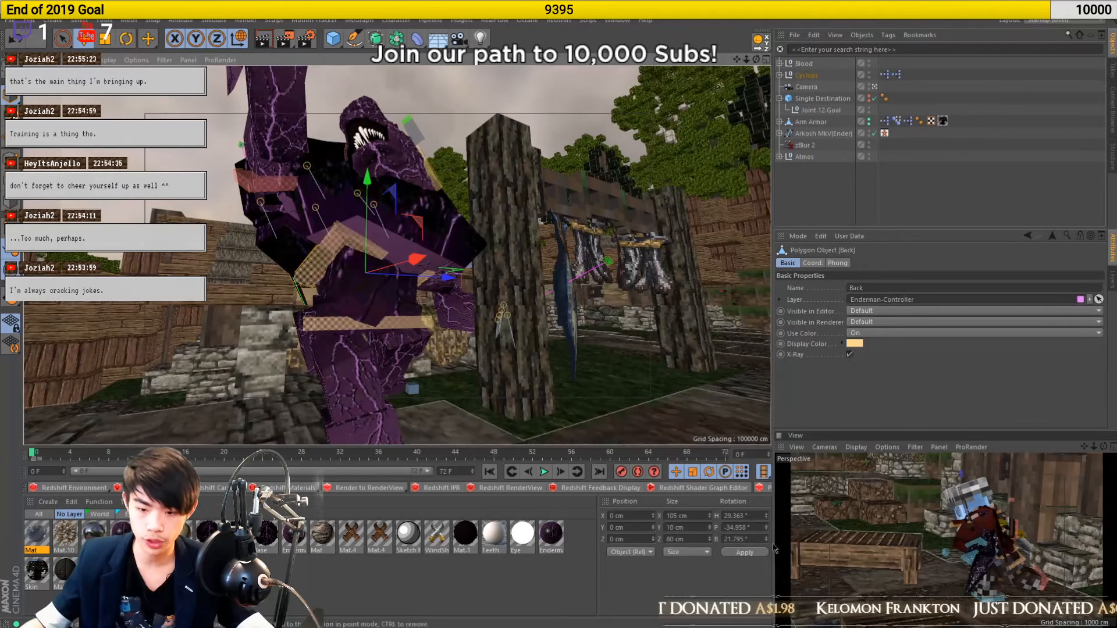
left_click(736, 515)
type("0")
key("Tab")
type("0")
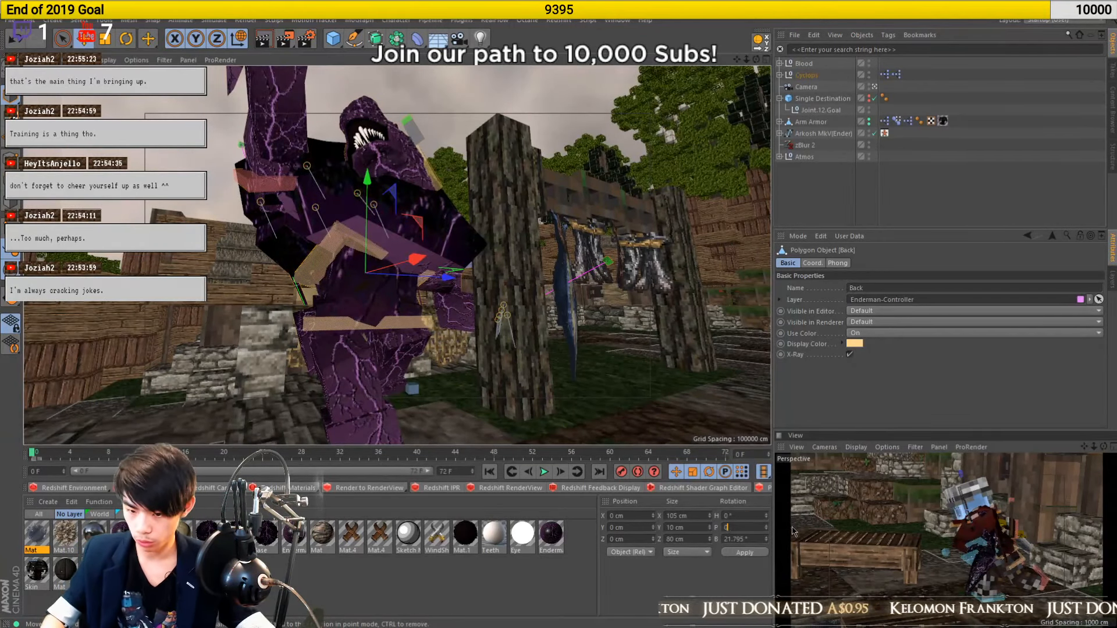
key("Tab")
type("0")
key("Return")
Set the H, P and B rotation of the creature's Neck controller to 0°
left_click(410, 189)
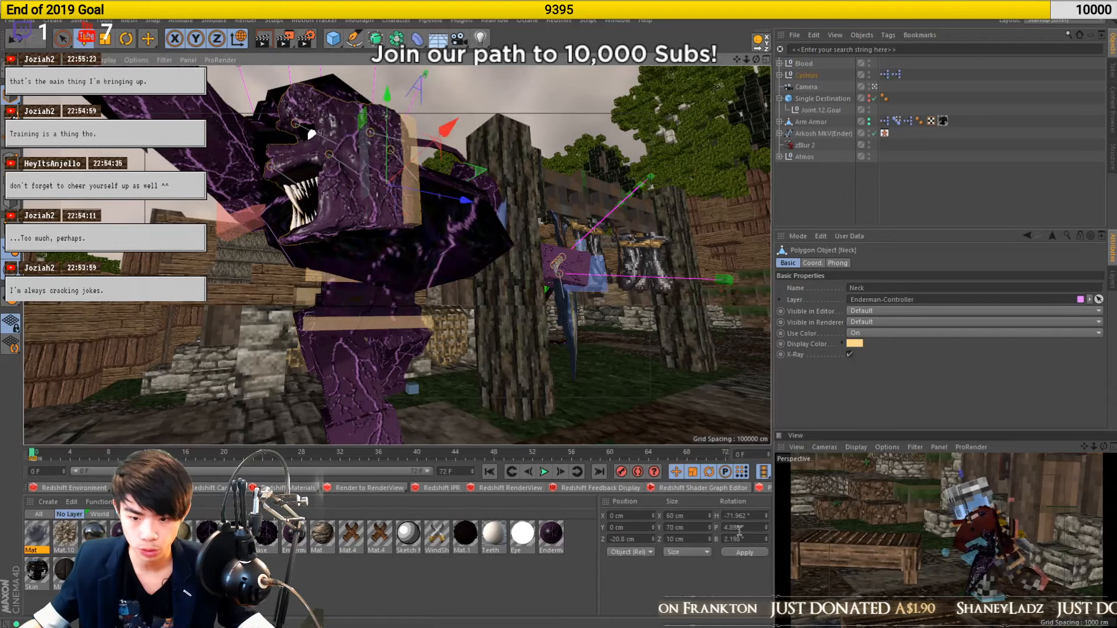
left_click_drag(726, 516, 811, 558)
type("0")
key("Tab")
type("0")
key("Tab")
type("0")
key("Return")
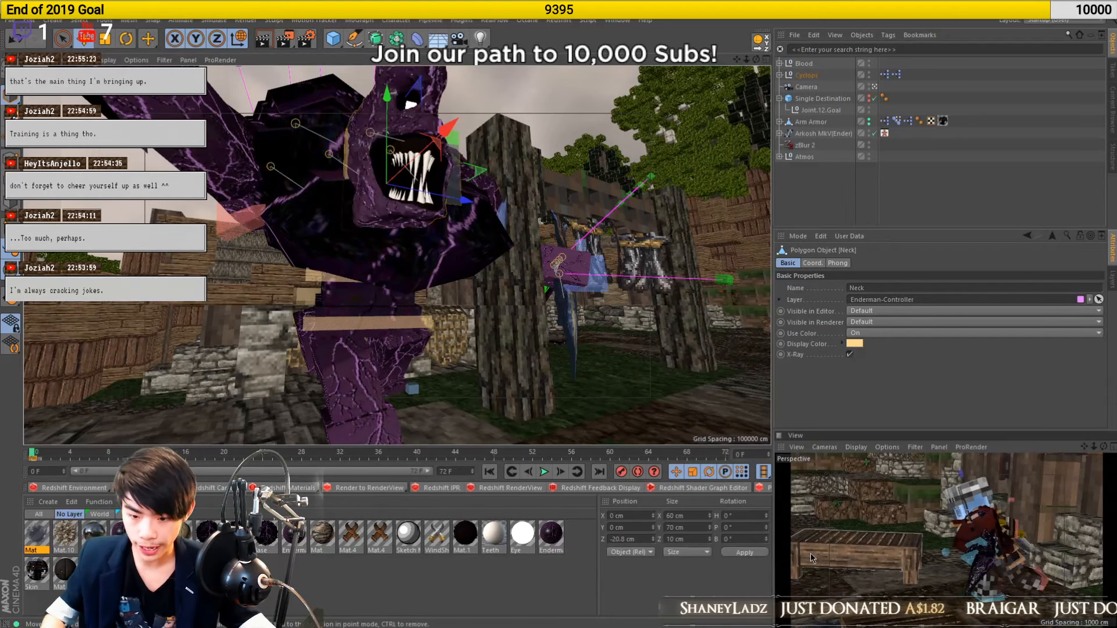
Set the H, P and B rotation of the creature's right shoulder controller, ArmR.Shoulder, to 0°
left_click_drag(355, 244, 457, 230, "alt")
left_click(432, 231)
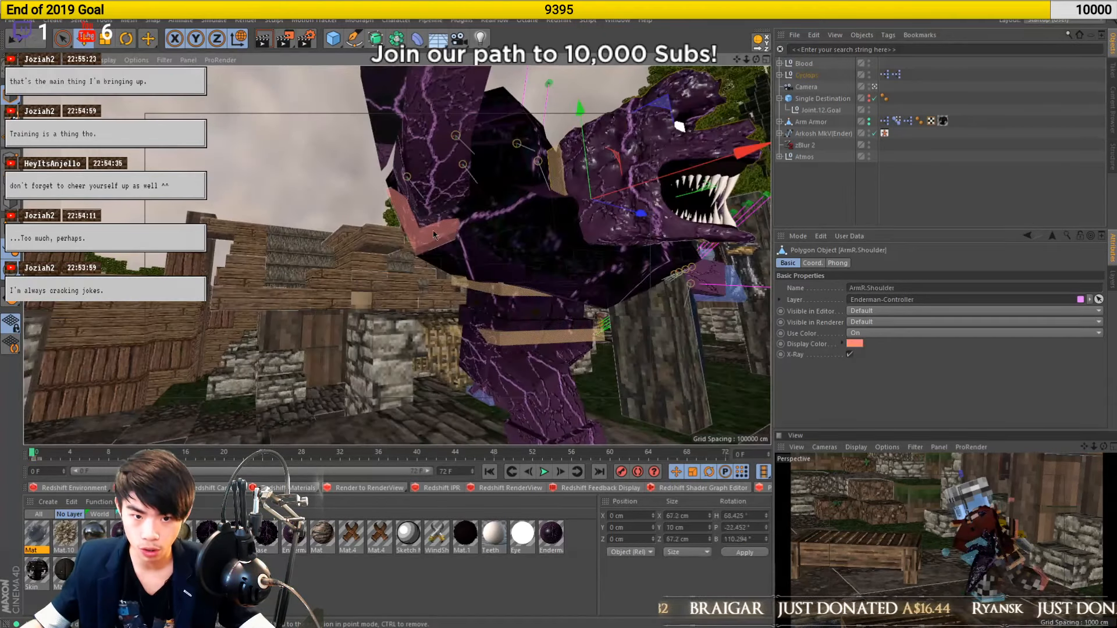
double_click(750, 515)
type("0")
key("Tab")
type("0")
key("Tab")
type("0")
key("Return")
Set the H, P and B rotation of the creature's left shoulder controller to 0°
left_click_drag(611, 379, 573, 343, "alt")
middle_click_drag(574, 343, 502, 229, "alt")
left_click_drag(605, 235, 524, 250, "alt")
left_click_drag(652, 243, 427, 278, "alt")
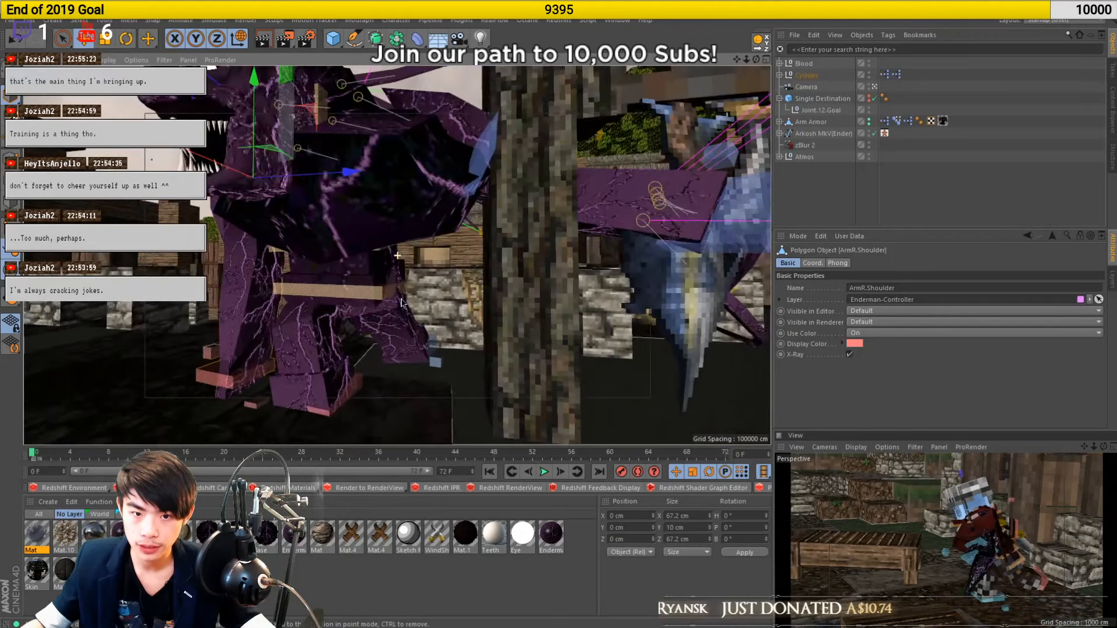
middle_click_drag(428, 278, 416, 306, "alt")
left_click(467, 167)
double_click(745, 516)
type("0")
key("Tab")
type("0")
key("Tab")
type("0")
key("Return")
Set the X, Y and Z position of the creature's left arm goal, ArmL.Goal, to 0 cm
middle_click_drag(334, 291, 354, 246, "alt")
left_click_drag(354, 246, 384, 331, "alt")
middle_click_drag(384, 331, 376, 270, "alt")
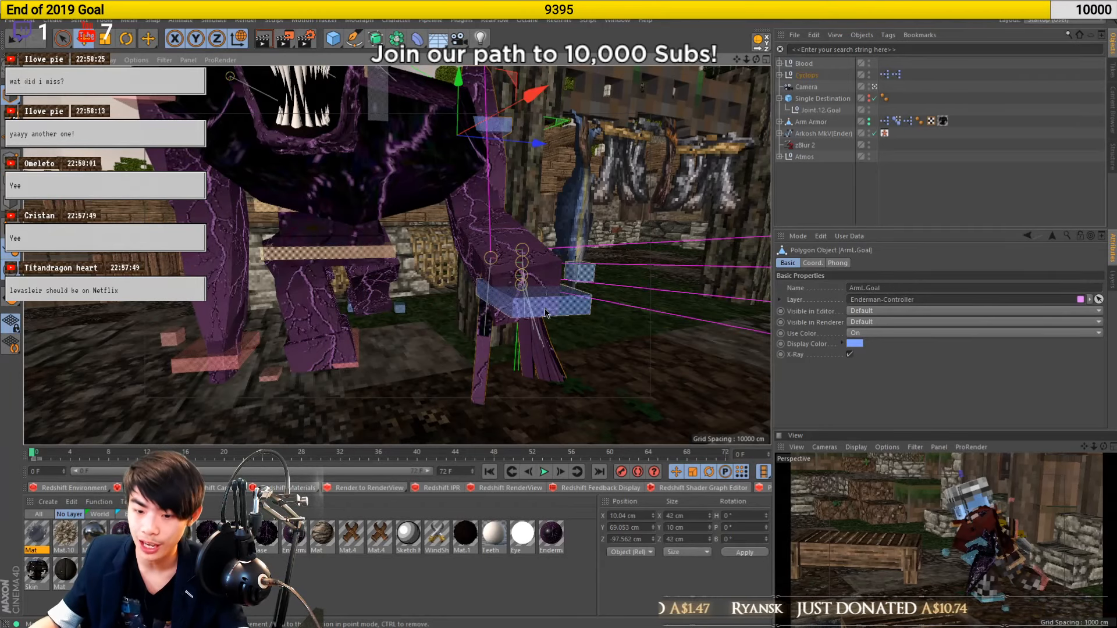
left_click(579, 272)
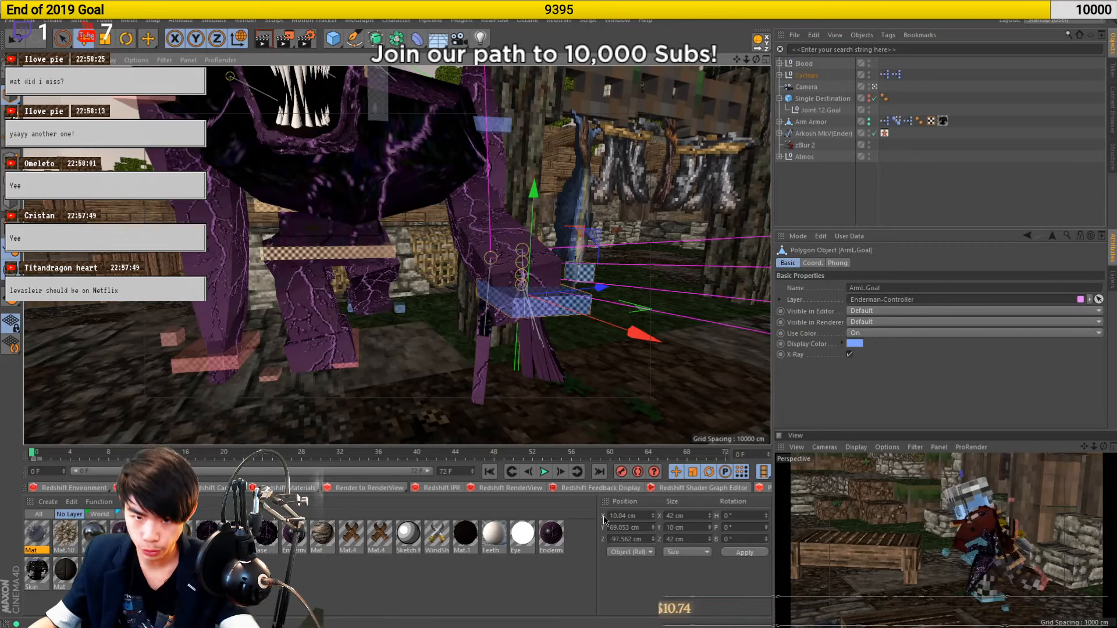
double_click(634, 516)
type("0")
key("Tab")
type("0")
key("Tab")
type("0")
key("Return")
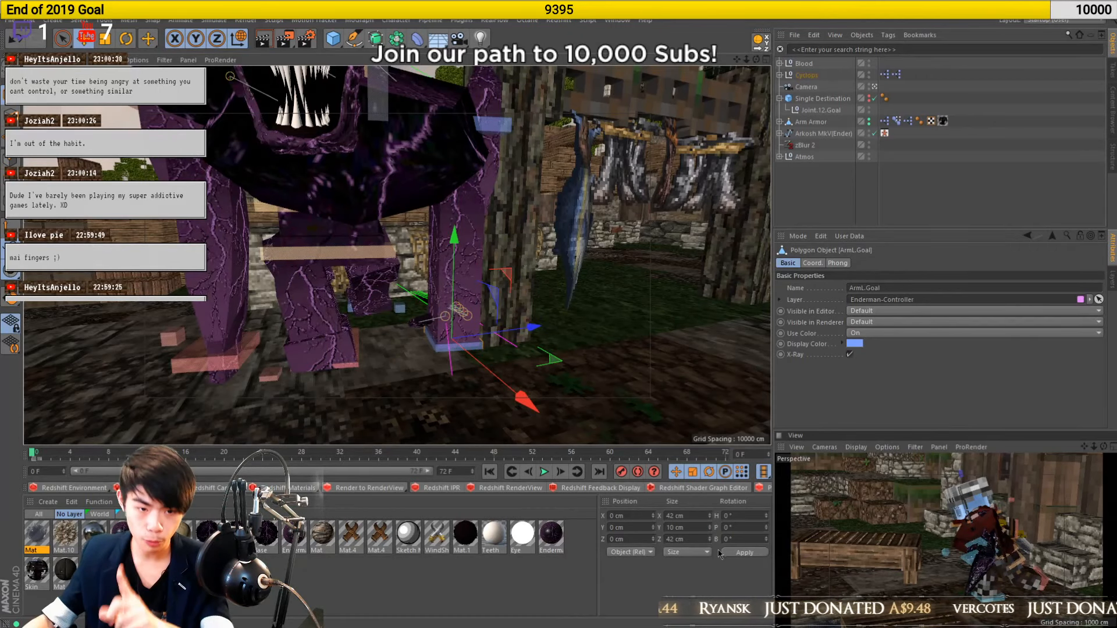
Set the X and Z position of the creature's left foot controller, FeetL, to 0 cm
left_click(352, 310)
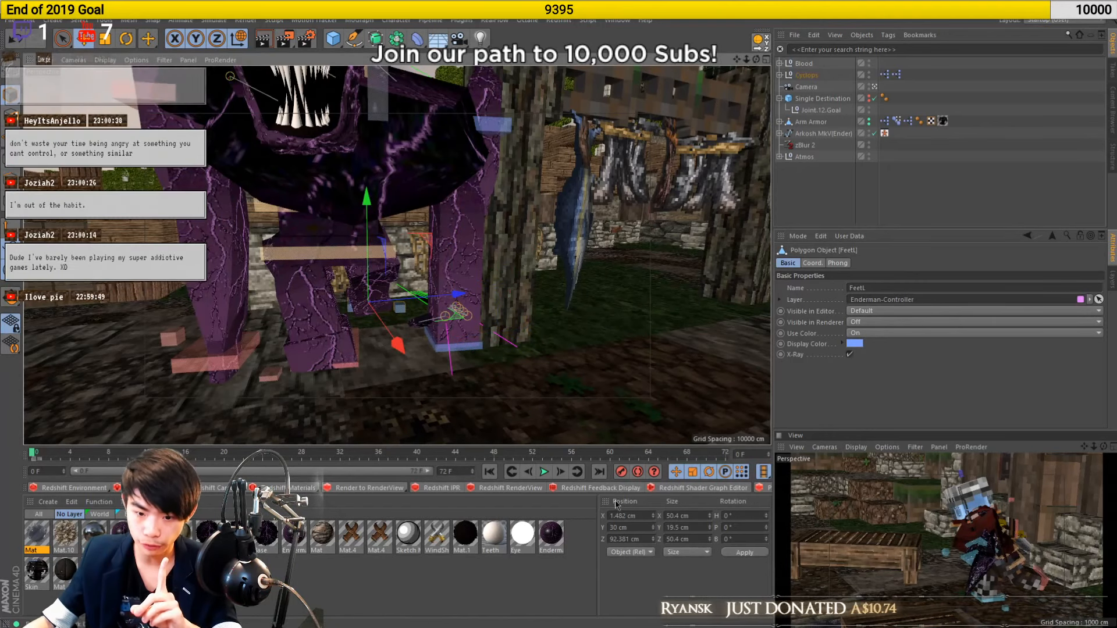
left_click_drag(637, 516, 566, 530)
type("0")
key("Tab")
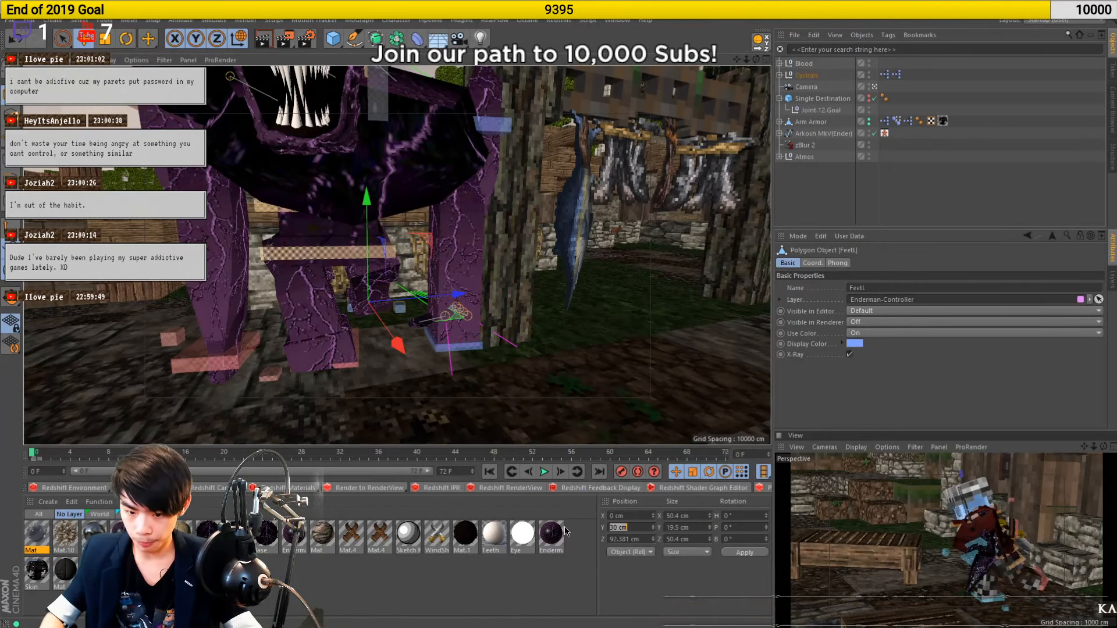
key("Tab")
type("0")
key("Return")
Set the X, Y and Z position of the creature's right foot controller, FeetR, to 0 cm
left_click(354, 369)
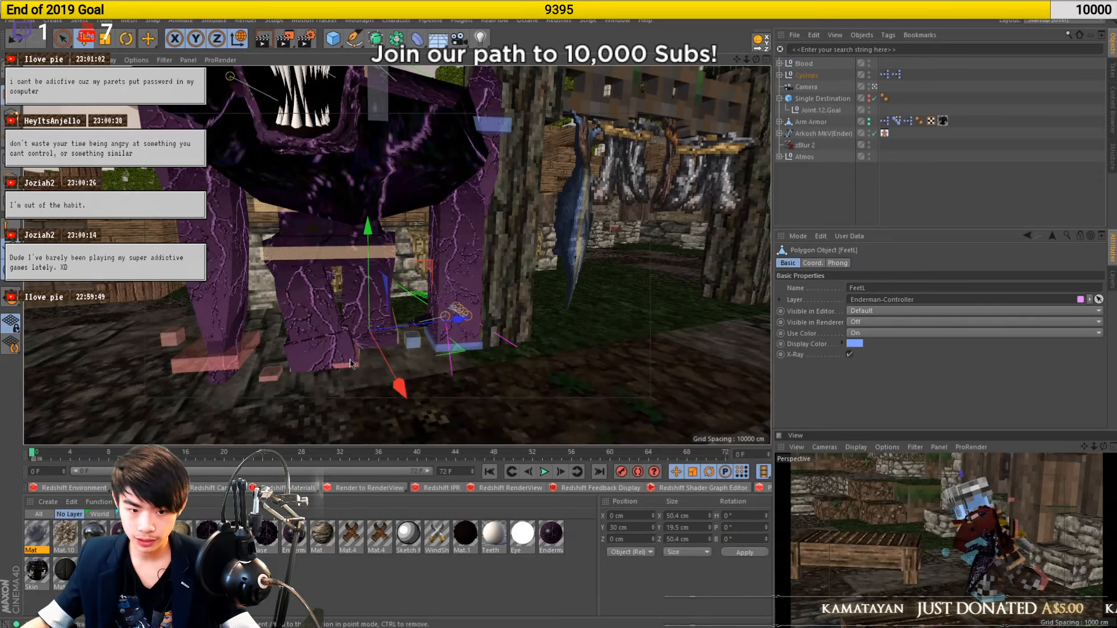
double_click(618, 516)
type("0")
key("Tab")
type("0")
key("Tab")
type("0")
key("Return")
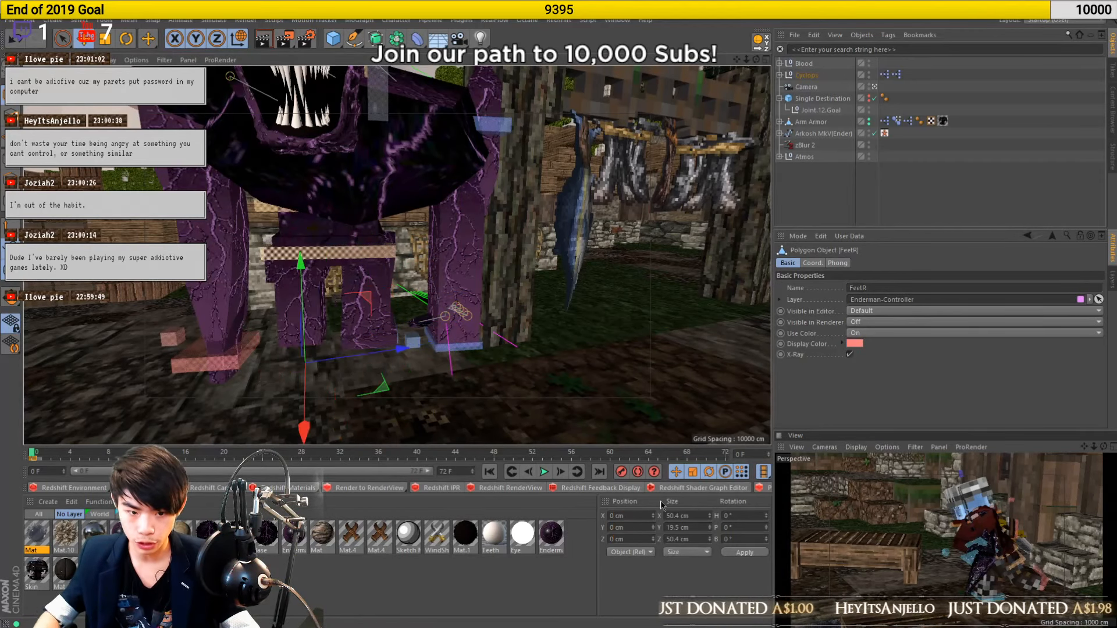
Deselect the left arm goal and examine the creature's pose and tentacles from several angles
scroll(378, 347, "up", 3)
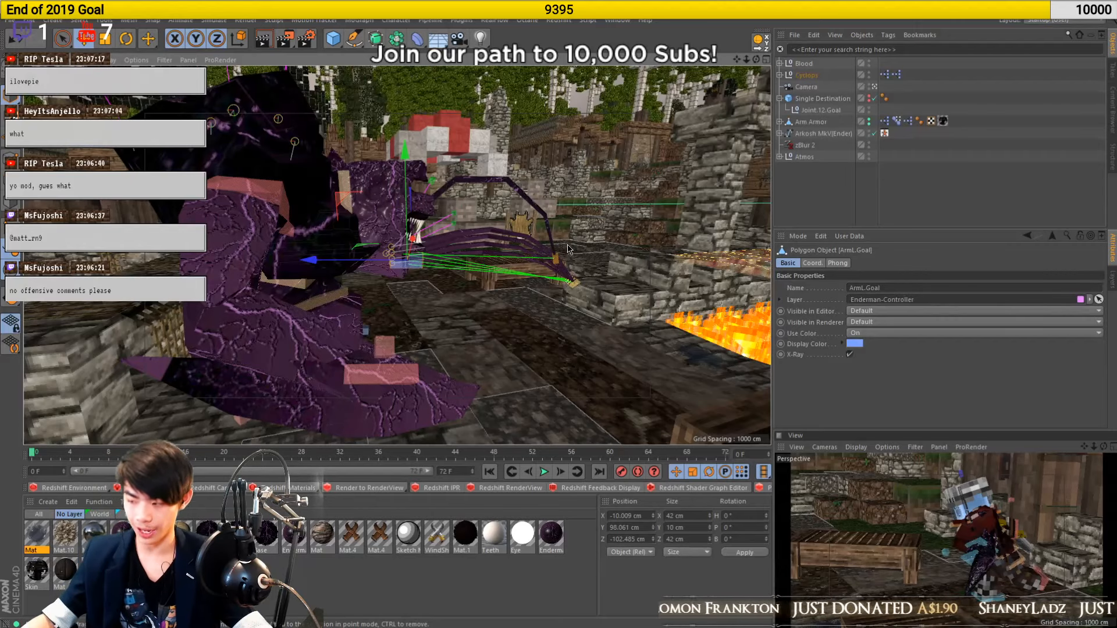
left_click_drag(469, 319, 303, 196, "alt")
scroll(338, 317, "up", 4)
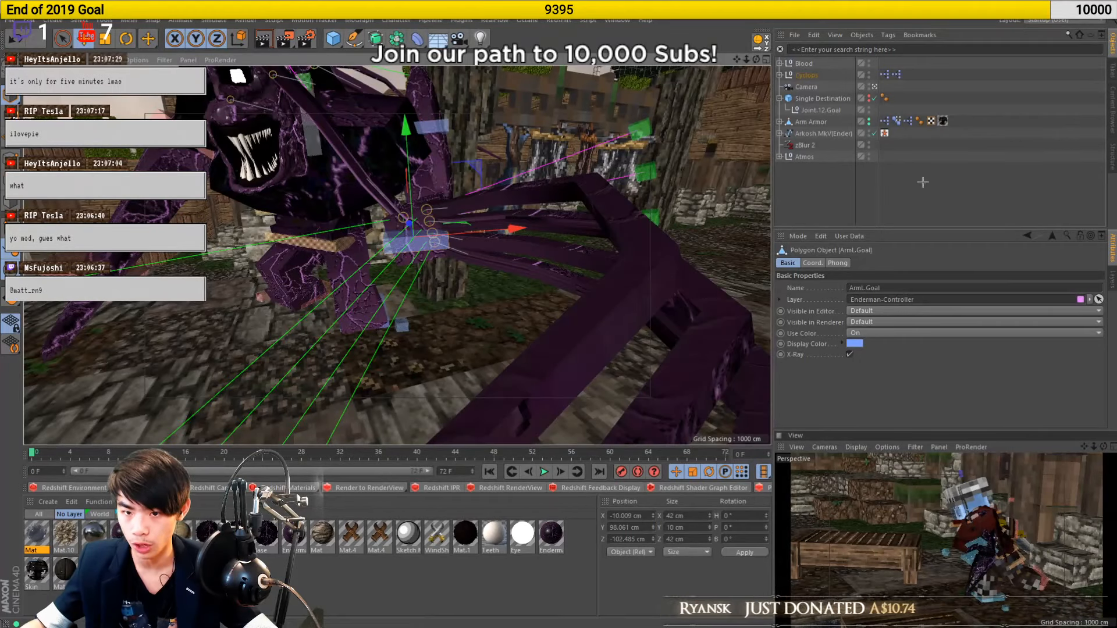
left_click(295, 308)
scroll(294, 303, "down", 5)
scroll(312, 301, "down", 2)
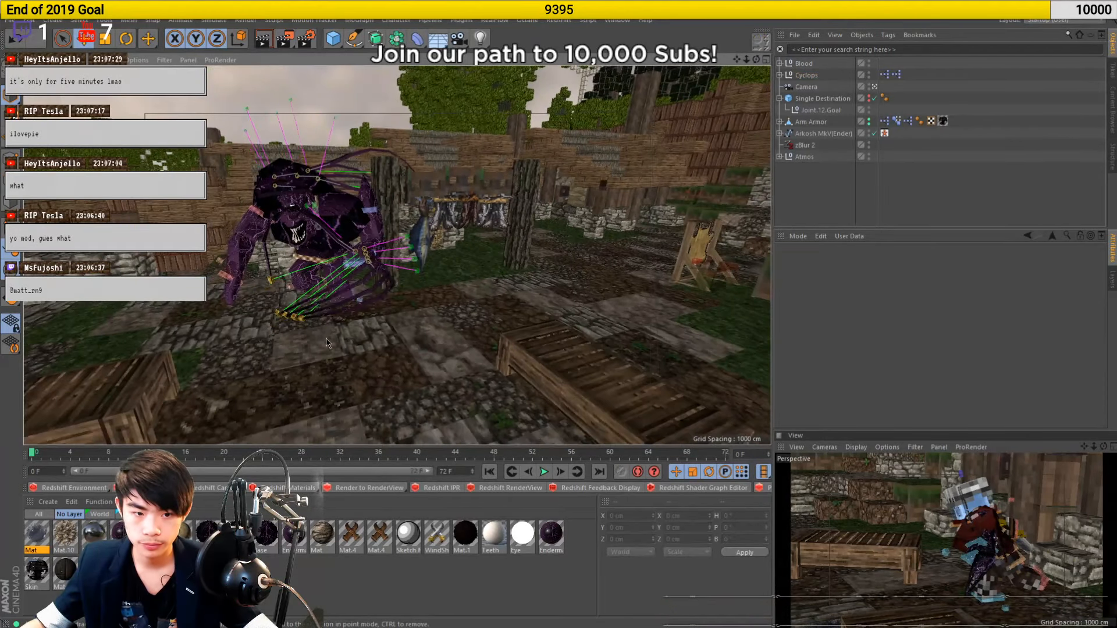
left_click_drag(326, 338, 347, 316, "alt")
scroll(300, 288, "up", 4)
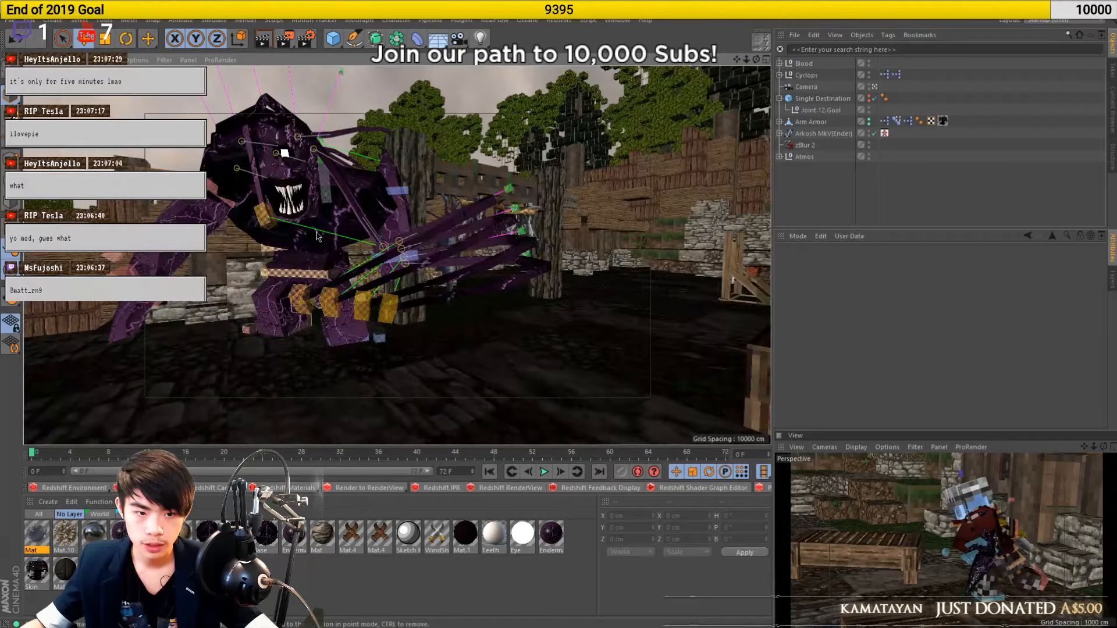
left_click_drag(460, 242, 410, 367, "alt")
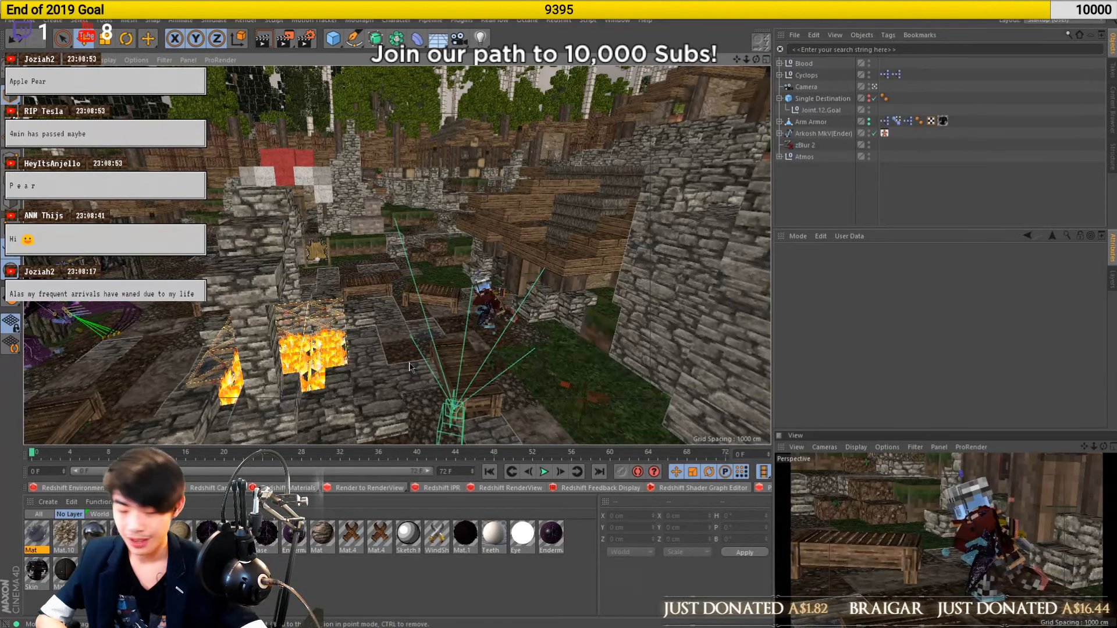
Select the four yellow goal cubes, Tentacle Goal.1 to Tentacle Goal.4, at the creature's left-arm tentacle tips and rotate them together
left_click_drag(150, 367, 307, 349, "alt")
scroll(307, 350, "up", 10)
left_click_drag(306, 329, 265, 334, "alt")
left_click(290, 289)
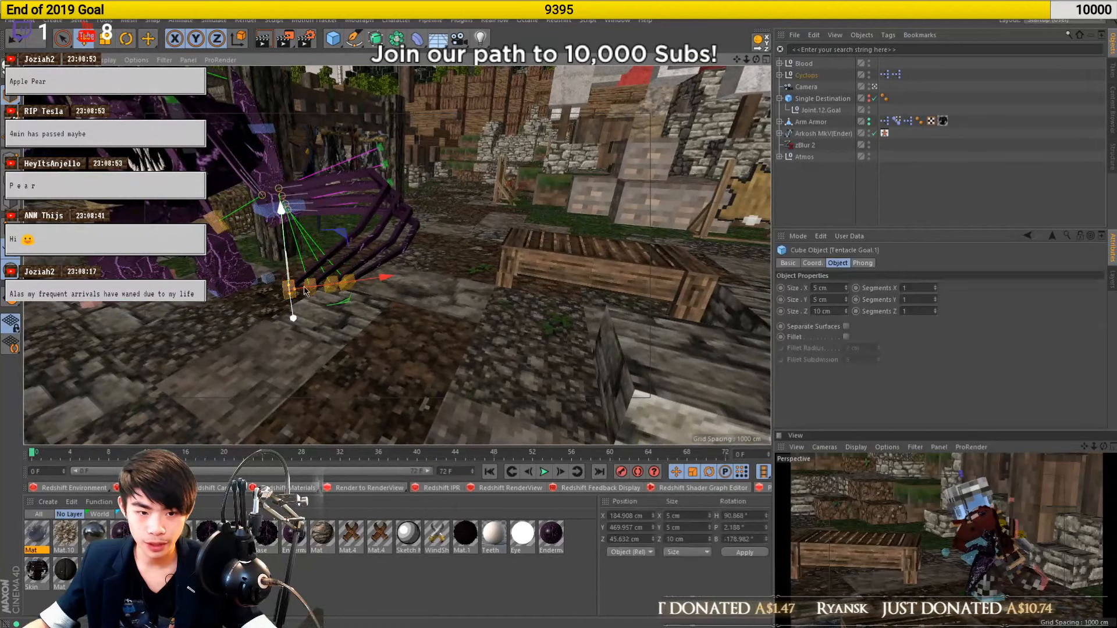
left_click(307, 301, "shift")
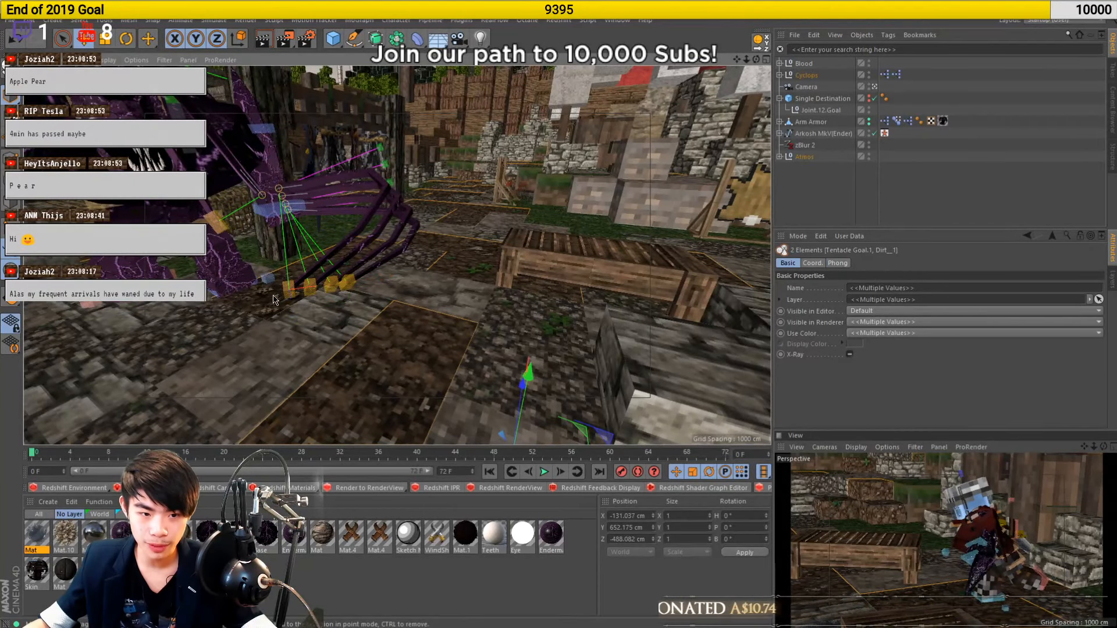
scroll(277, 299, "up", 3)
left_click(297, 294)
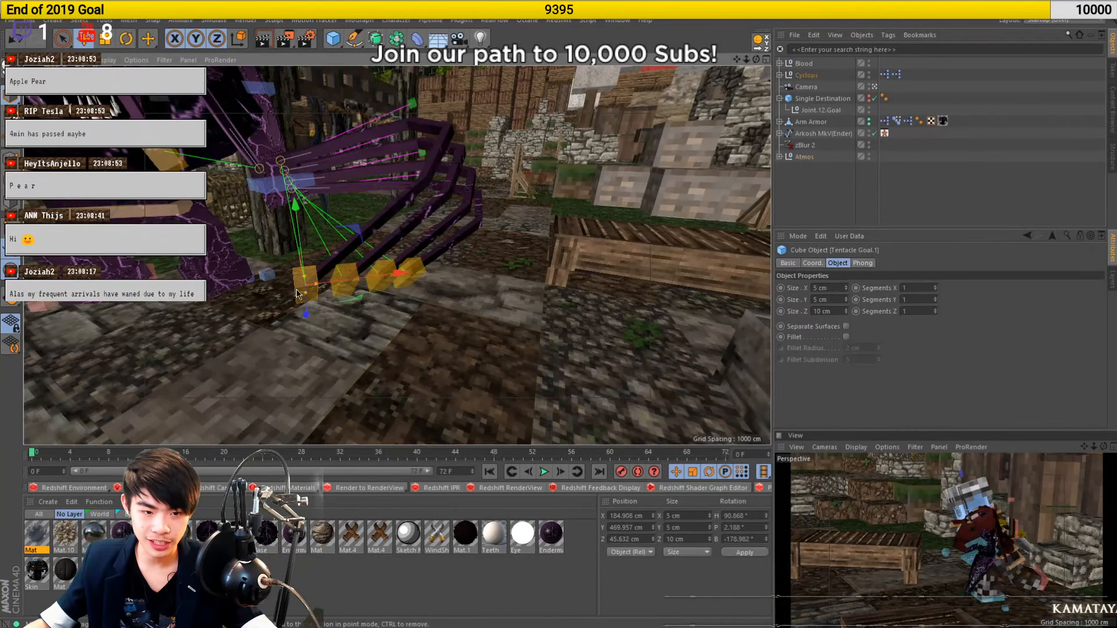
left_click(347, 291, "shift")
left_click(379, 280, "shift")
left_click(412, 274, "shift")
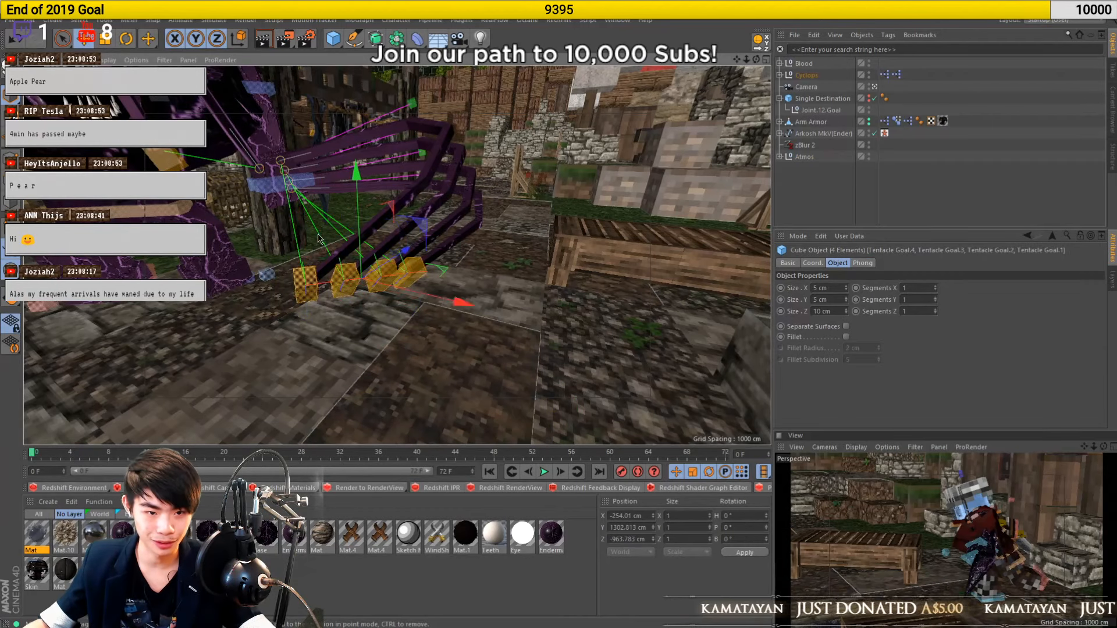
key("r")
left_click_drag(331, 244, 360, 181)
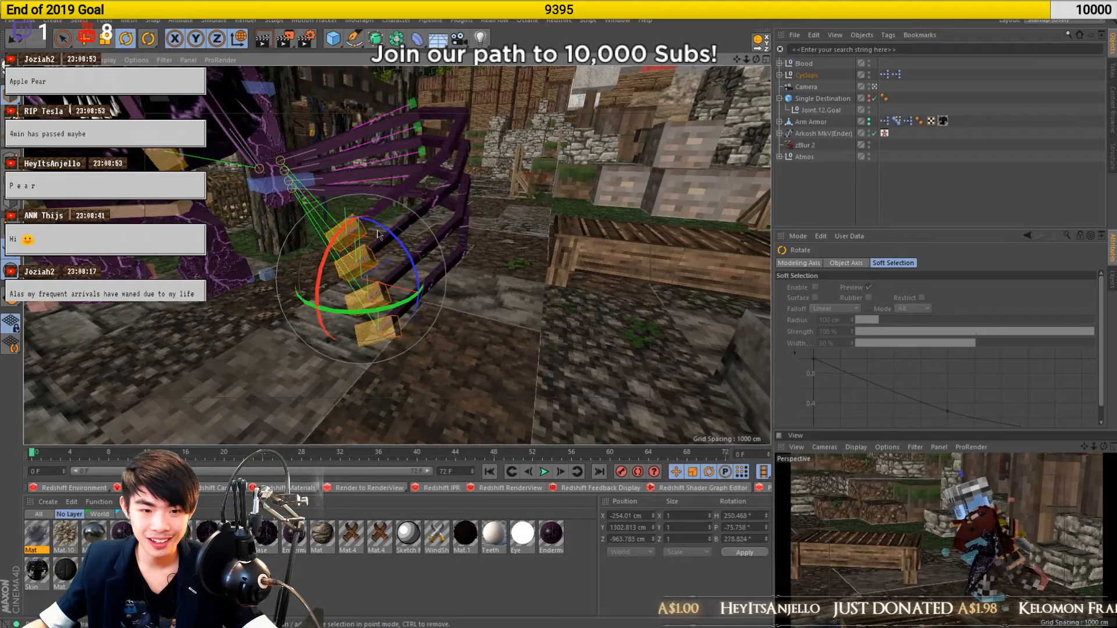
Examine the rotated tentacle goals and the surrounding arena from several angles, clearing the selection
left_click_drag(378, 242, 361, 204, "alt")
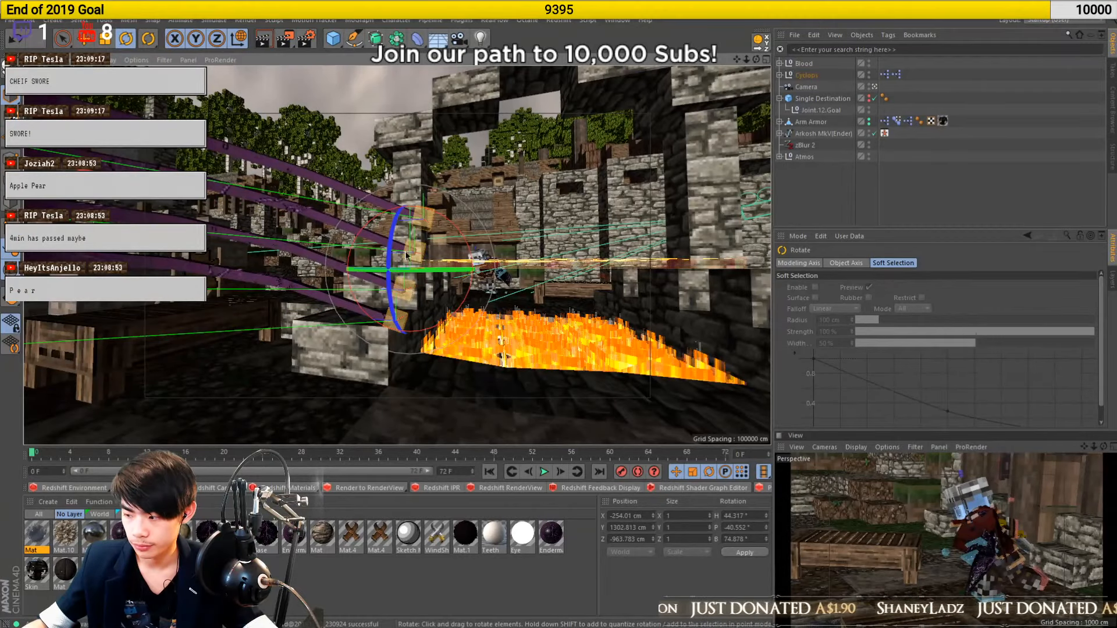
left_click_drag(398, 251, 320, 241, "alt")
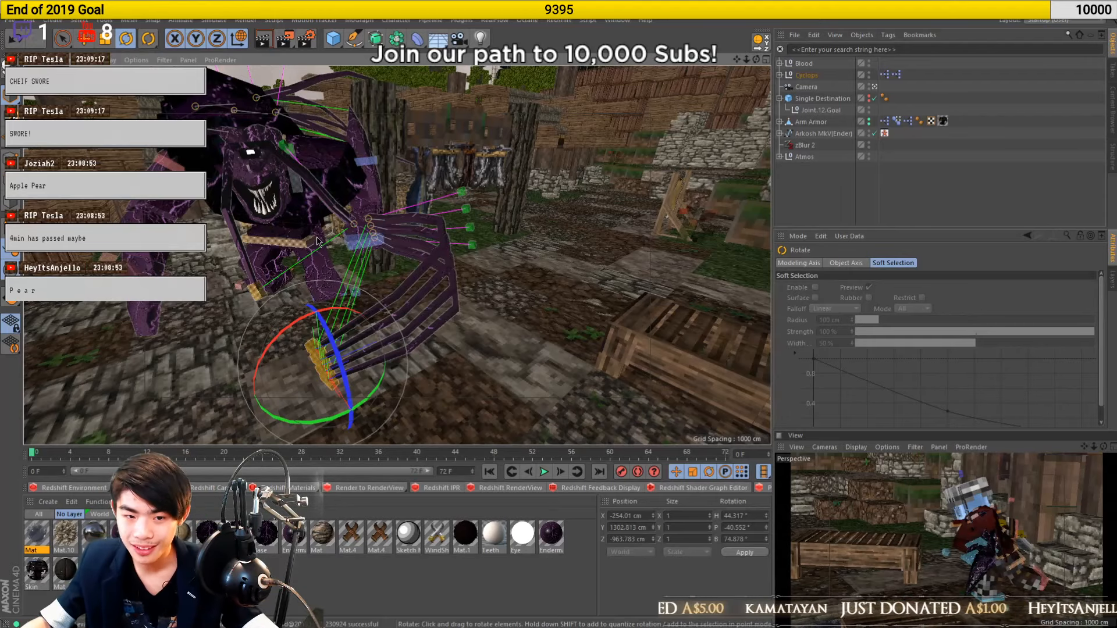
left_click_drag(360, 223, 503, 229, "alt")
left_click(502, 229)
scroll(542, 254, "up", 5)
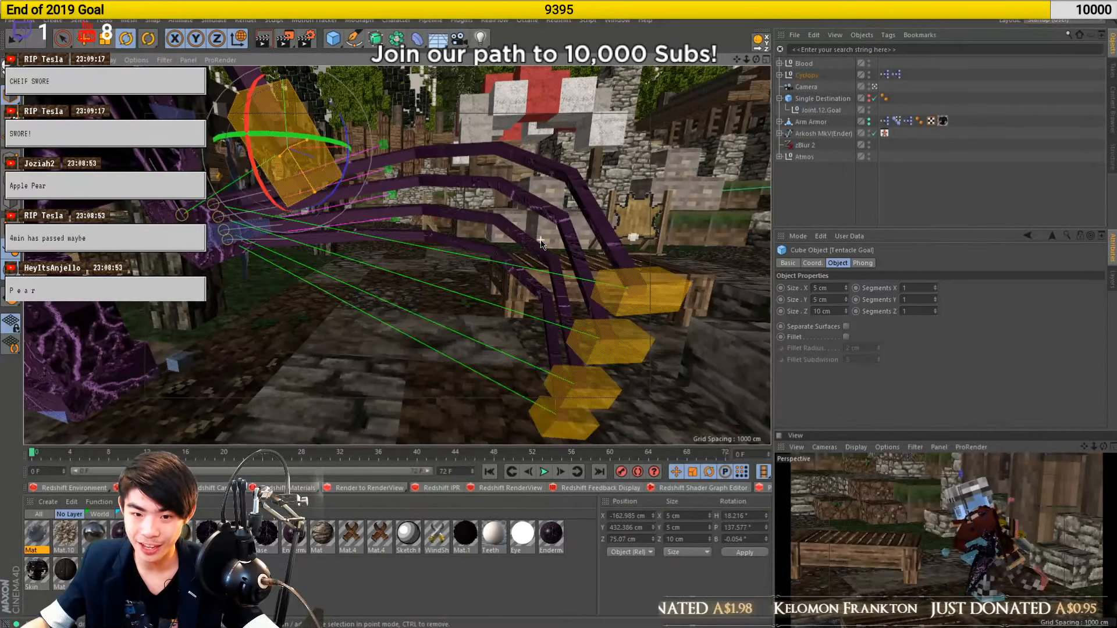
left_click_drag(539, 238, 497, 248, "alt")
left_click(886, 204)
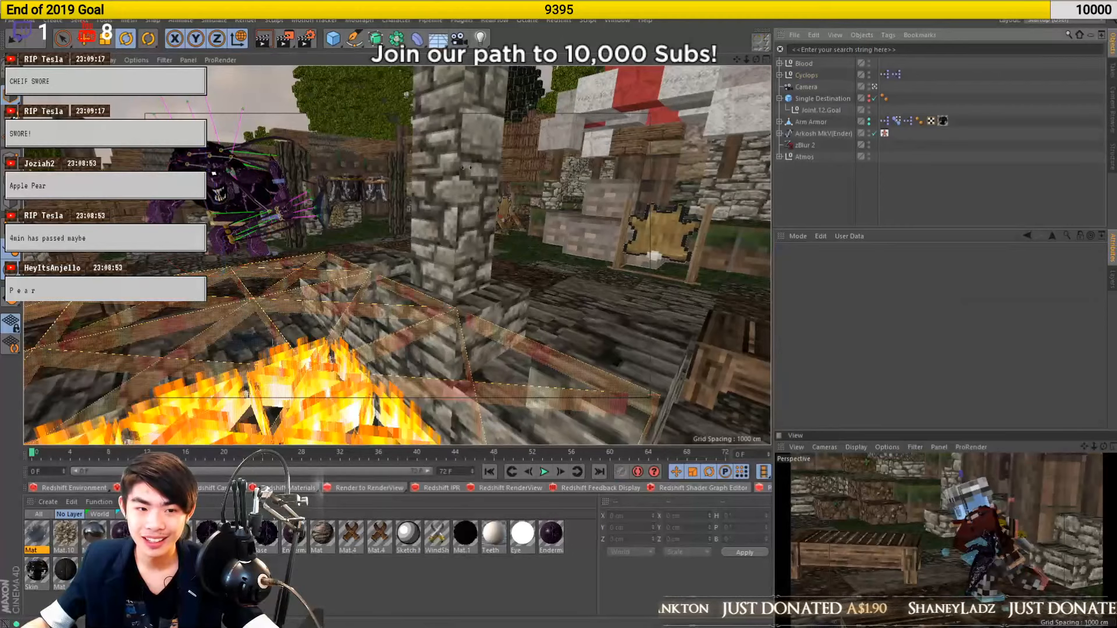
scroll(224, 196, "up", 4)
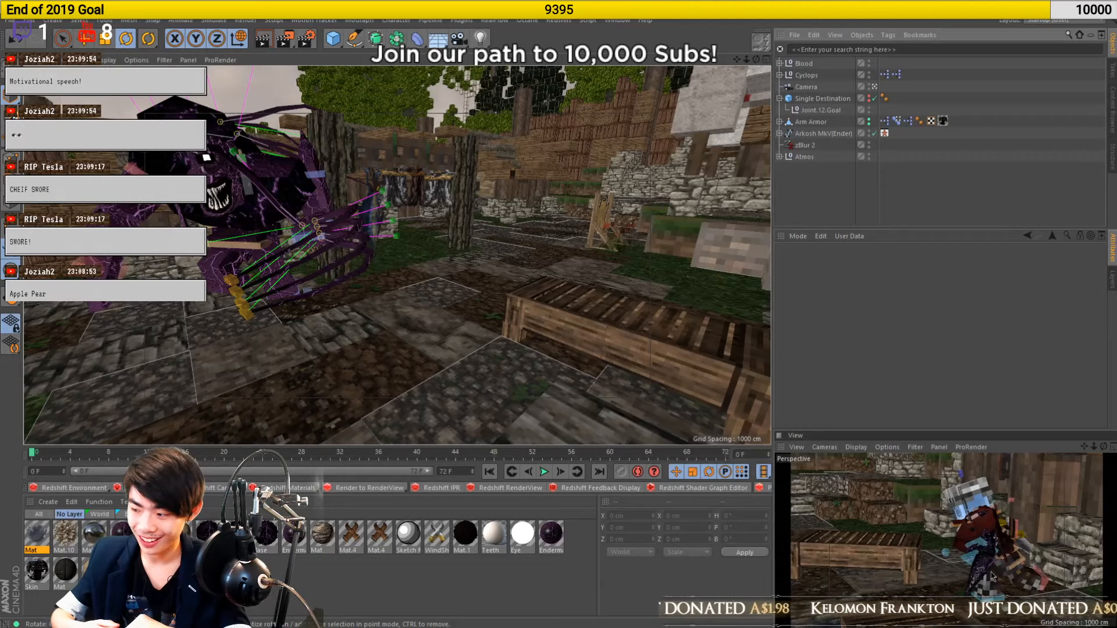
scroll(397, 336, "down", 5)
scroll(398, 336, "down", 4)
left_click_drag(592, 381, 394, 252, "alt")
left_click_drag(129, 268, 362, 283, "alt")
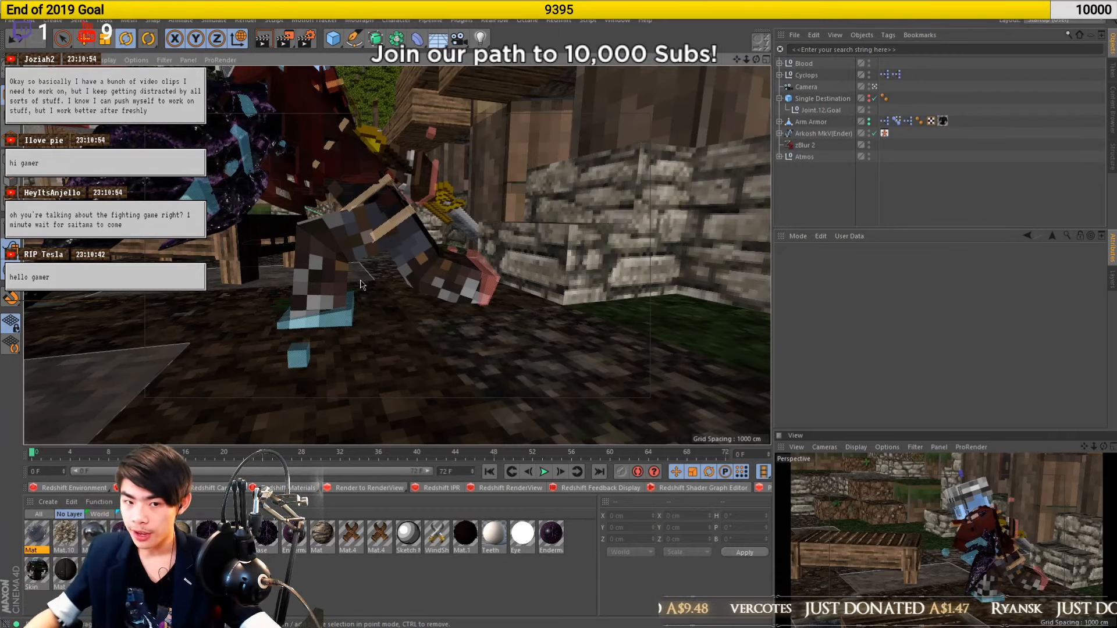
Move the Front2 controller at the armoured character's shoulder
left_click_drag(361, 285, 400, 257, "alt")
left_click_drag(418, 364, 550, 370, "alt")
left_click_drag(263, 322, 365, 357, "alt")
left_click_drag(474, 150, 412, 195, "alt")
left_click(408, 187)
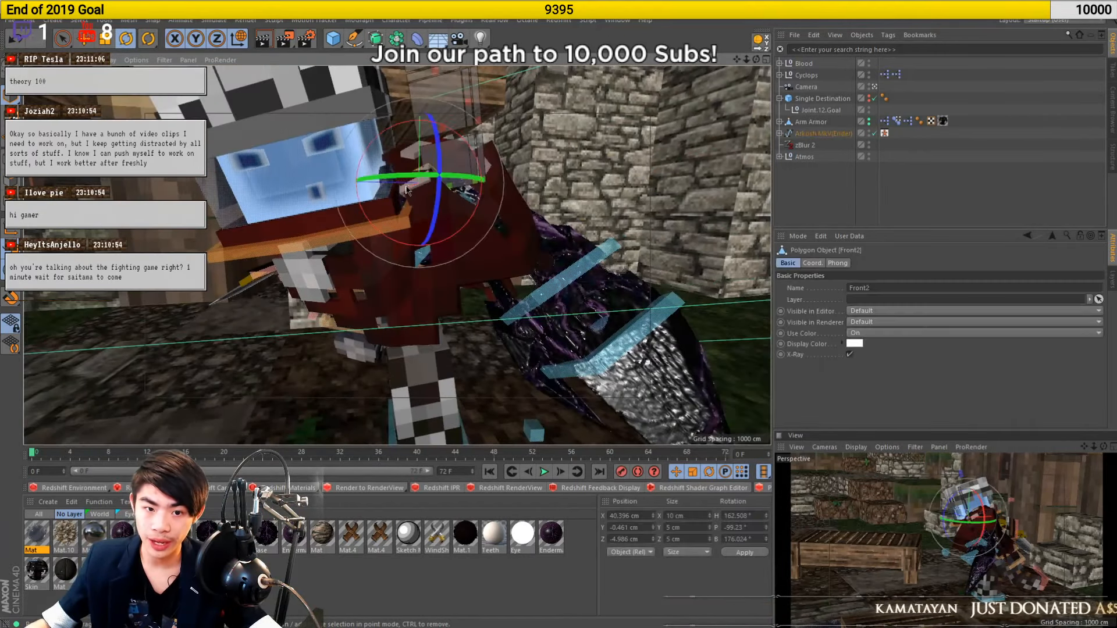
key("w")
left_click_drag(471, 236, 427, 279, "alt")
scroll(457, 237, "up", 5)
left_click(428, 279)
key("e")
left_click_drag(509, 313, 483, 243)
Rotate the small controller at the armoured character's shoulder to about H 24°, P -26°, B 23°
scroll(467, 320, "down", 3)
left_click_drag(448, 353, 477, 309, "alt")
middle_click_drag(353, 416, 439, 335, "alt")
left_click_drag(582, 321, 504, 342, "alt")
left_click_drag(394, 254, 361, 377, "alt")
left_click_drag(528, 234, 608, 243, "alt")
left_click(626, 244)
key("r")
middle_click_drag(495, 354, 415, 285, "alt")
left_click_drag(414, 285, 457, 301)
left_click_drag(436, 252, 483, 205, "alt")
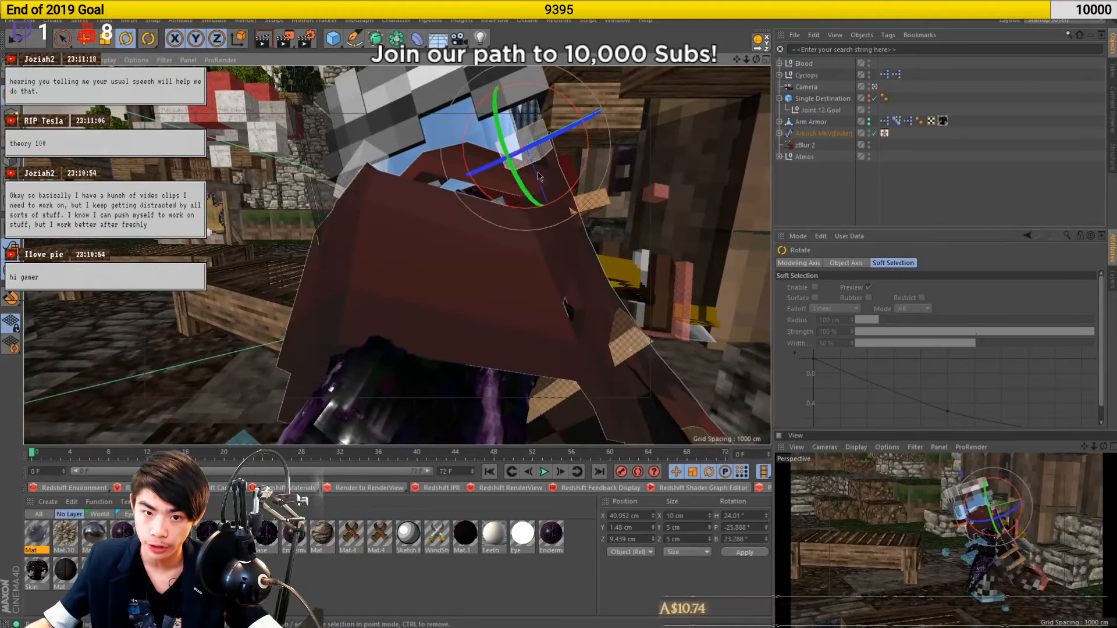
Move the same shoulder controller to about X 42, Y -3, Z 1 cm and rotate it to about H 0°, P -19°, B 17°
key("e")
left_click_drag(538, 176, 575, 163, "alt")
right_click_drag(591, 160, 467, 288, "alt")
left_click_drag(490, 289, 381, 318, "alt")
right_click_drag(343, 290, 428, 285, "alt")
left_click_drag(428, 285, 401, 267, "alt")
key("r")
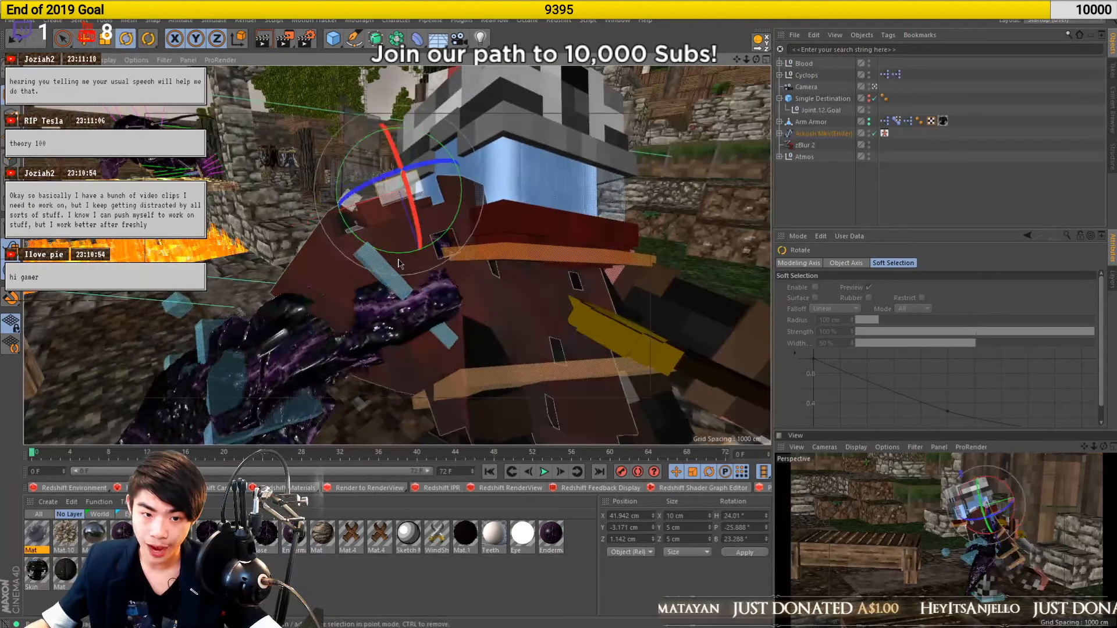
left_click_drag(390, 220, 581, 213)
left_click_drag(501, 206, 490, 218)
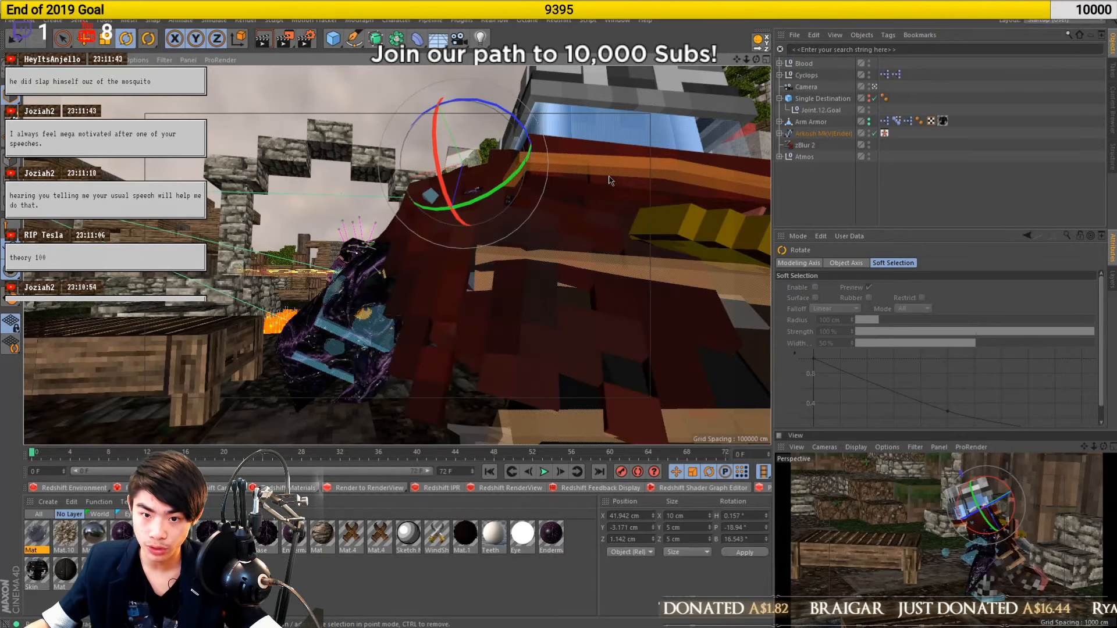
Examine the armoured character's adjusted shoulder from several angles and clear the selection
left_click_drag(496, 247, 498, 242, "alt")
left_click_drag(393, 252, 509, 174, "alt")
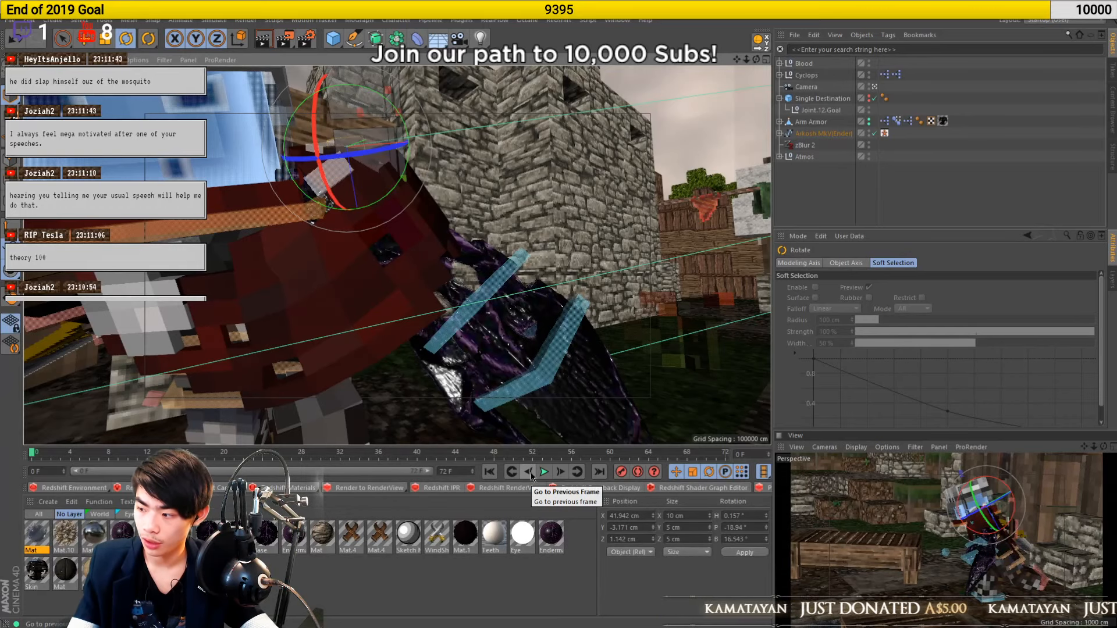
middle_click_drag(381, 269, 501, 233, "alt")
scroll(413, 268, "down", 5)
left_click_drag(407, 311, 361, 312, "alt")
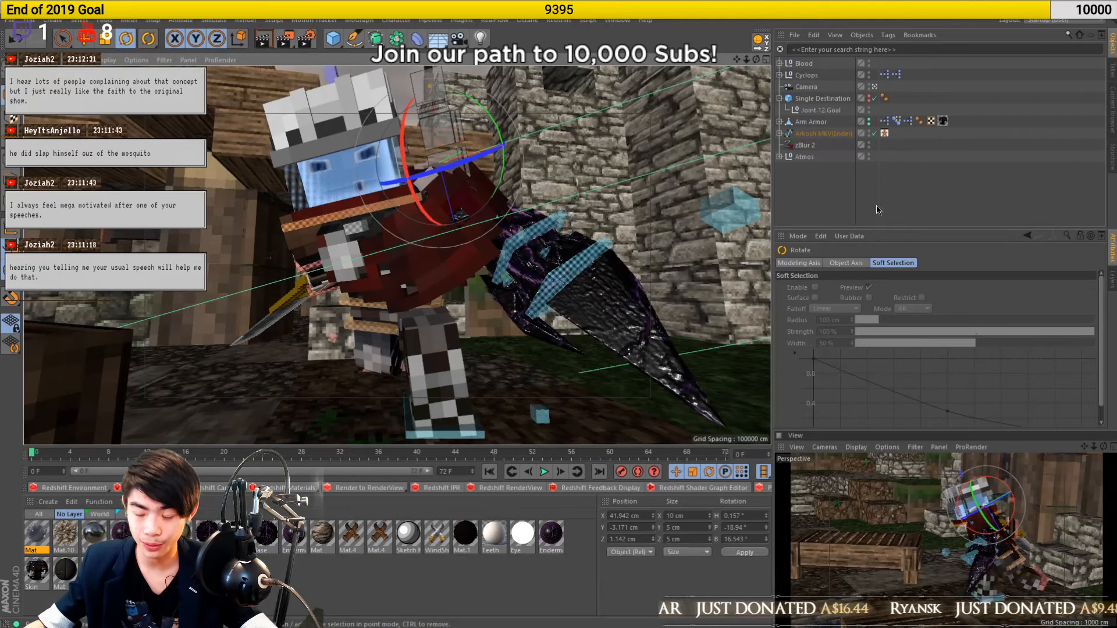
left_click(970, 159)
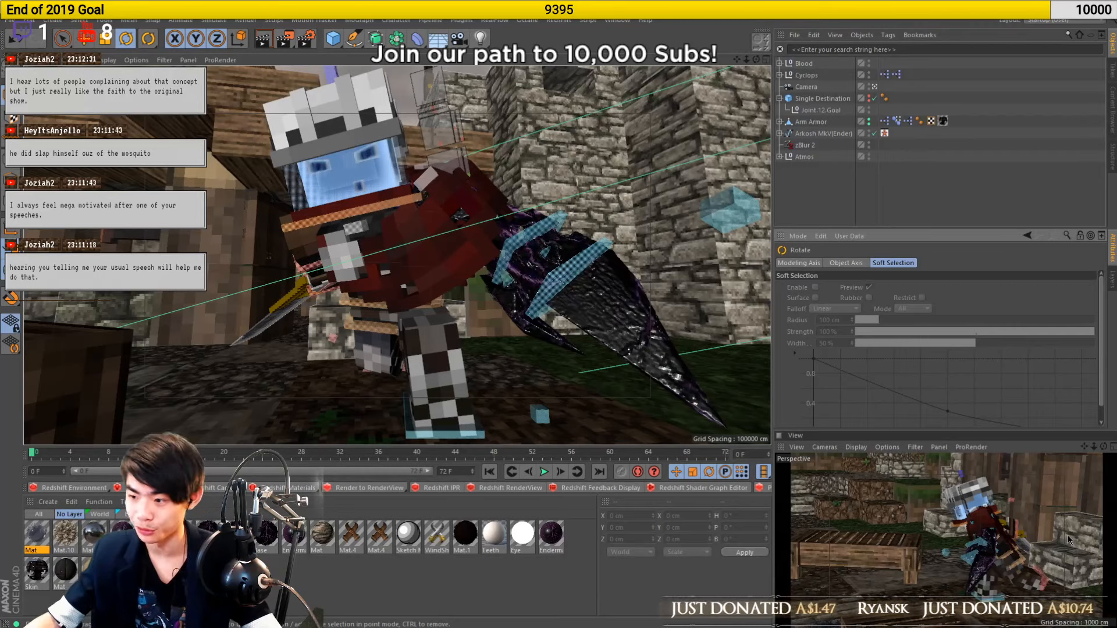
Reframe the scene camera to a closer view of the armoured character with the lava pit behind
left_click_drag(1001, 514, 954, 568, "alt")
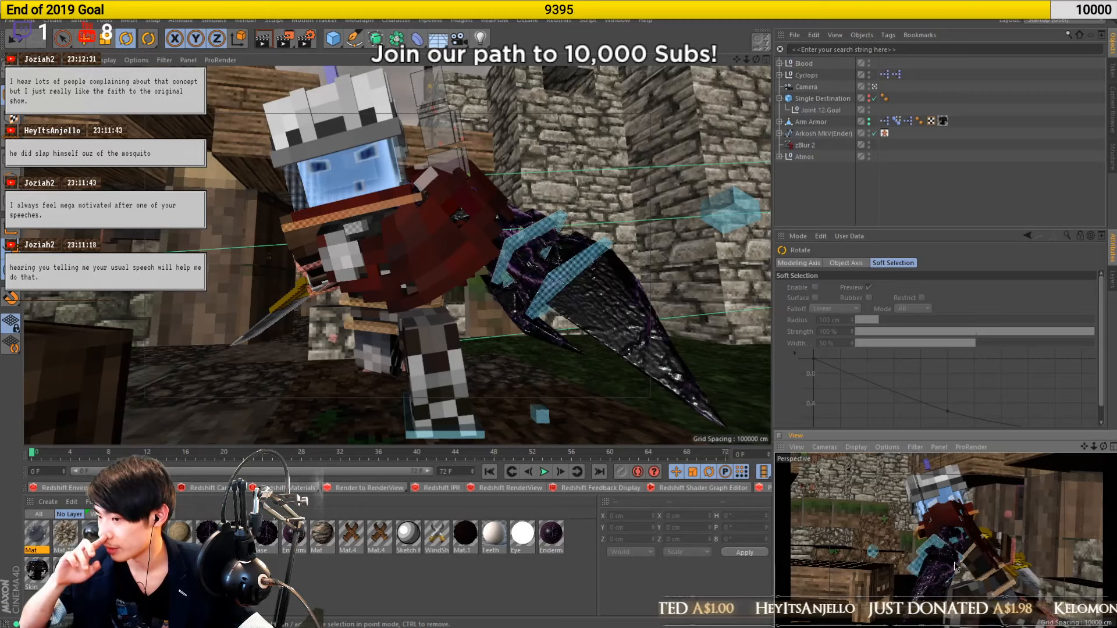
middle_click_drag(934, 531, 1004, 566, "alt")
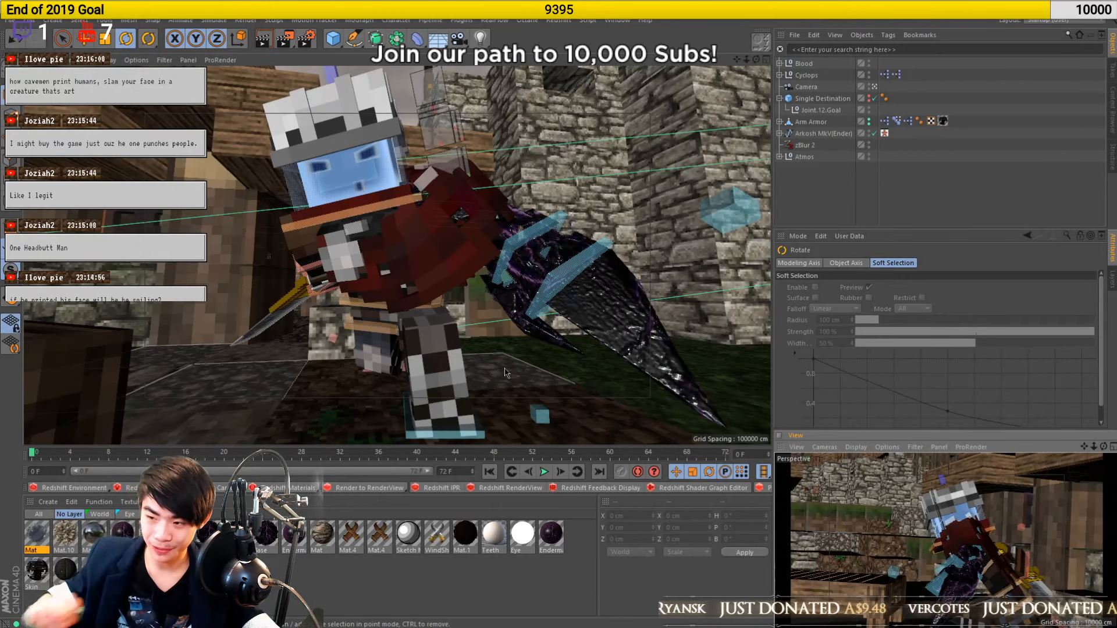
left_click_drag(388, 321, 398, 254, "alt")
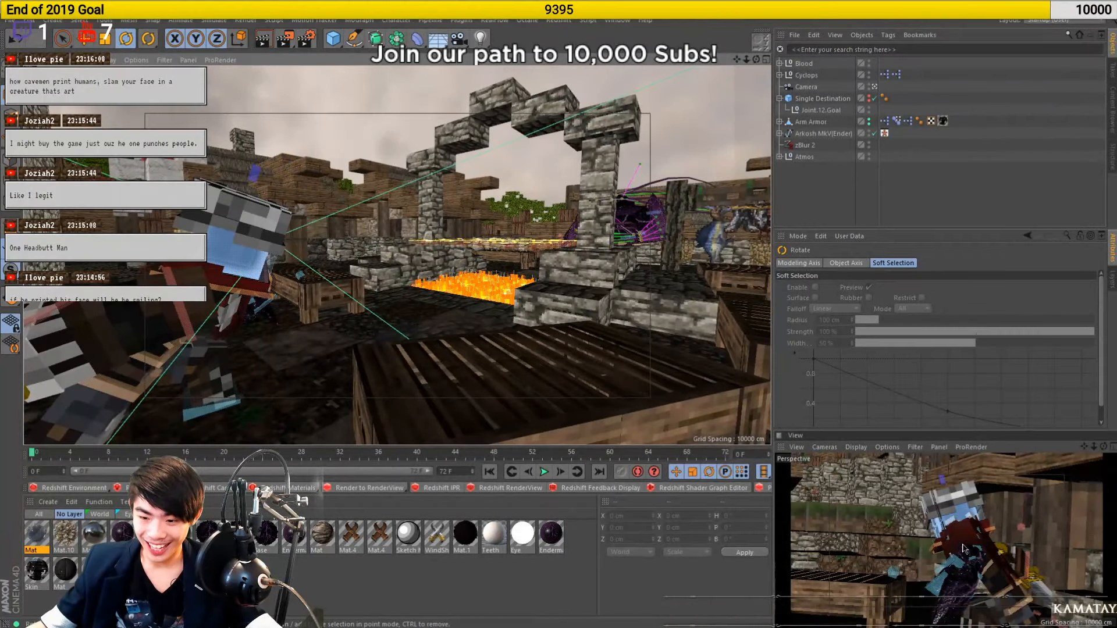
left_click_drag(946, 540, 1018, 544, "alt")
left_click_drag(927, 559, 960, 605, "alt")
scroll(926, 559, "up", 3)
middle_click_drag(1028, 562, 1026, 594, "alt")
left_click_drag(946, 532, 896, 537, "alt")
scroll(894, 534, "up", 4)
scroll(895, 536, "up", 2)
scroll(947, 541, "up", 3)
left_click_drag(947, 541, 912, 580, "alt")
left_click_drag(933, 521, 844, 233, "alt")
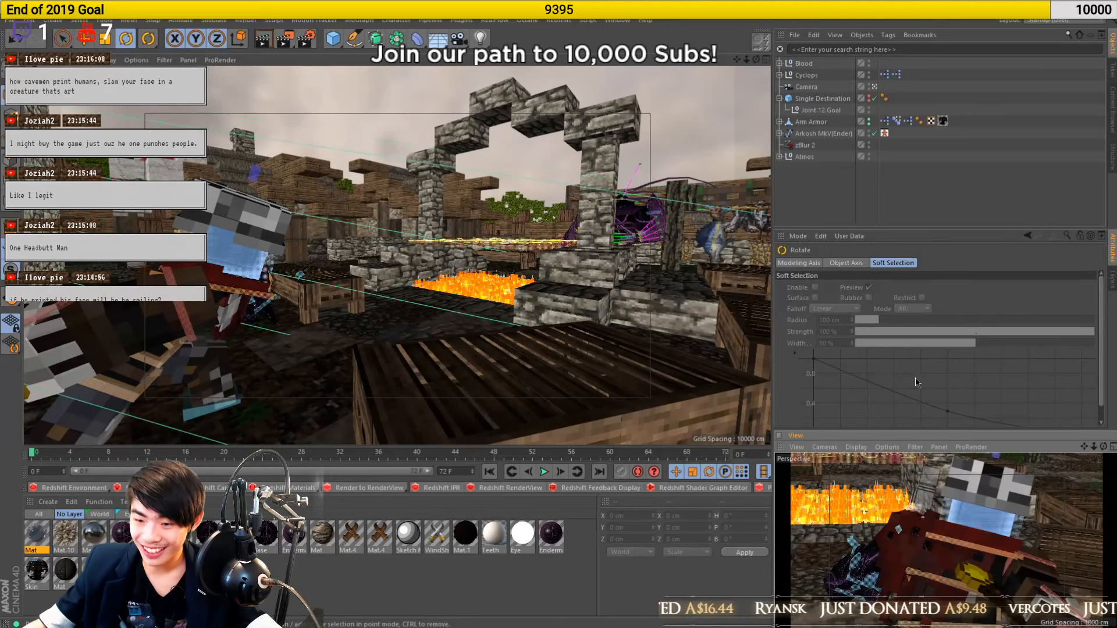
Move the Camera object to about X 952, Y 1386, Z -1005 cm and set its bank rotation to 0°
left_click(806, 87)
scroll(933, 316, "down", 1)
scroll(934, 316, "up", 3)
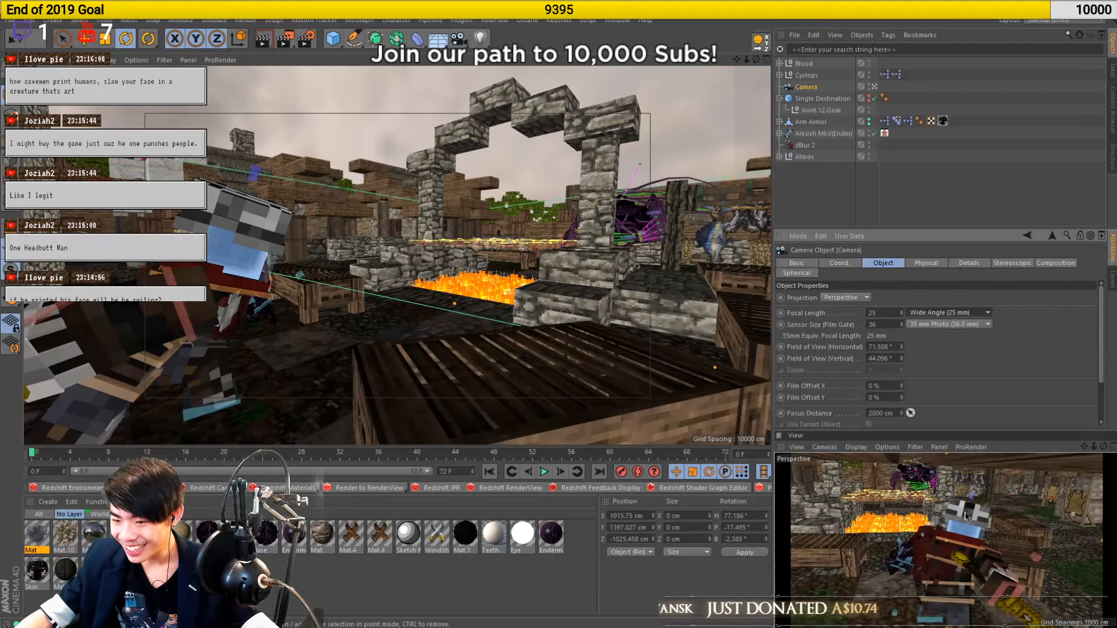
scroll(967, 492, "up", 2)
double_click(729, 527)
type("0")
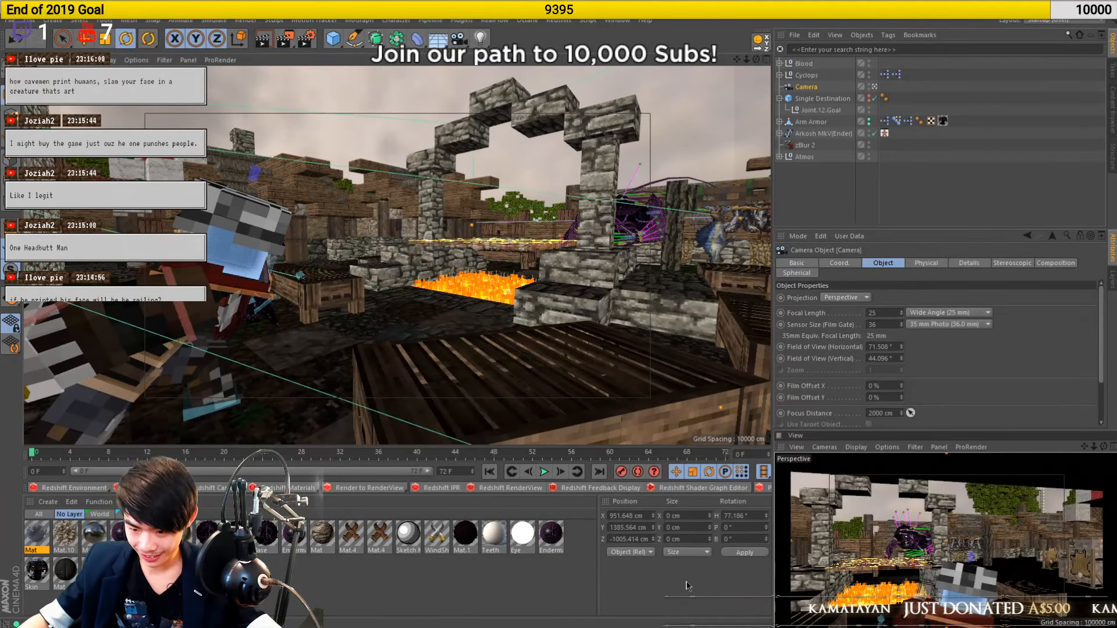
Reframe the Camera to about X 940, Y 1336, Z -1083 cm, H 61°, P -10°, and set its focal length to 15 mm
left_click_drag(956, 593, 947, 551, "alt")
scroll(954, 493, "up", 2)
scroll(954, 497, "down", 2)
scroll(945, 573, "up", 2)
scroll(946, 573, "down", 3)
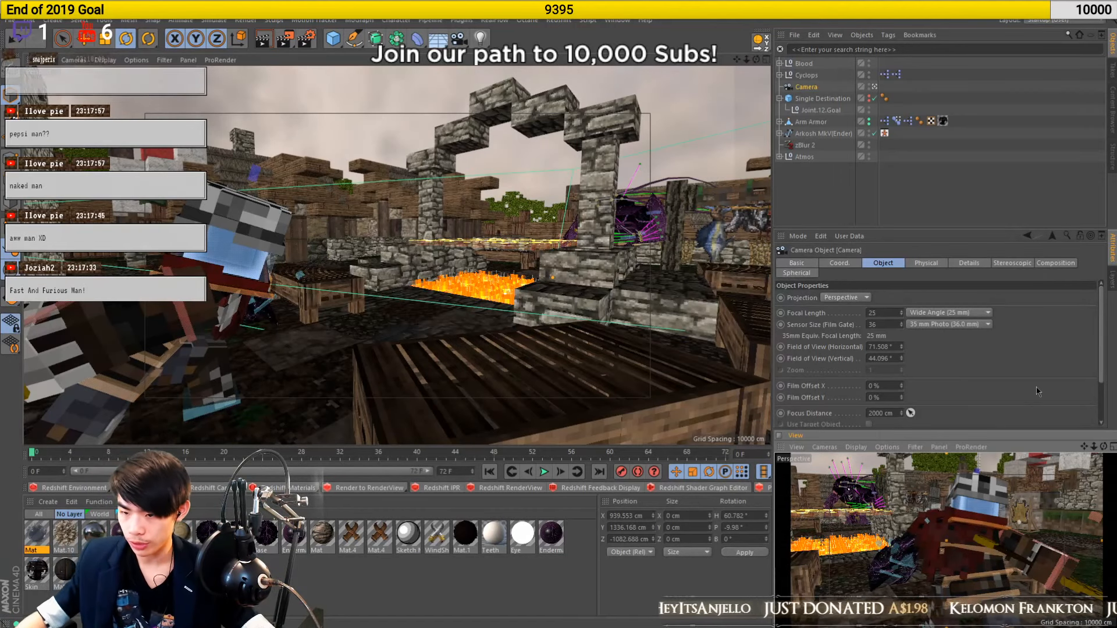
scroll(936, 314, "up", 1)
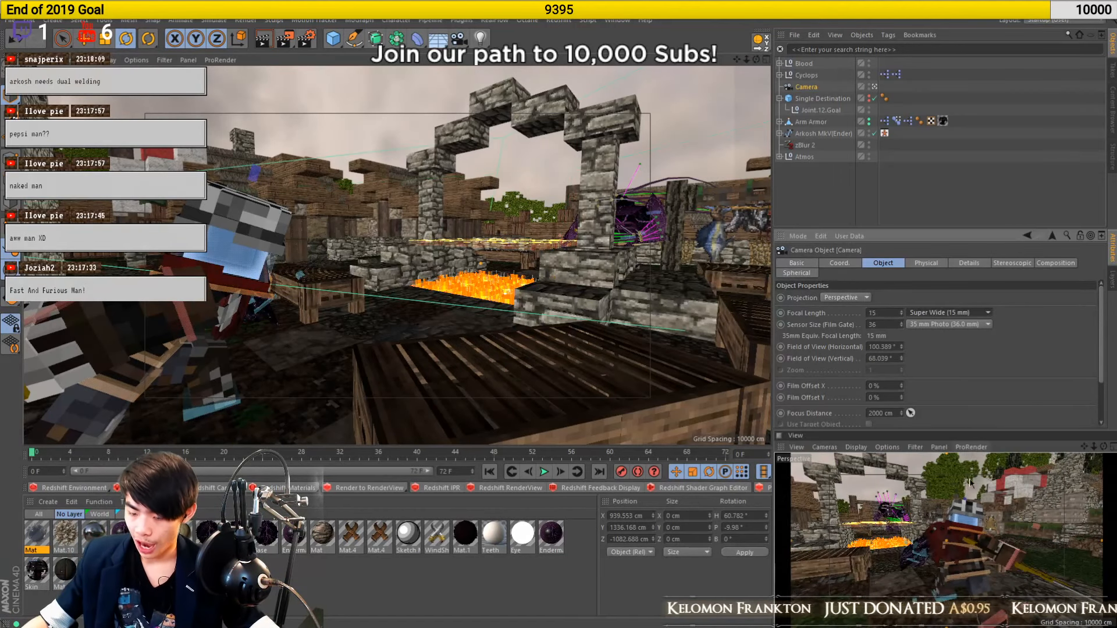
Lower the Camera to about X 921, Y 1233, Z -1108 cm and tilt it up to about H 59°, P 16°
left_click_drag(954, 548, 964, 546, "alt")
middle_click_drag(960, 558, 962, 551, "alt")
left_click_drag(962, 555, 981, 548, "alt")
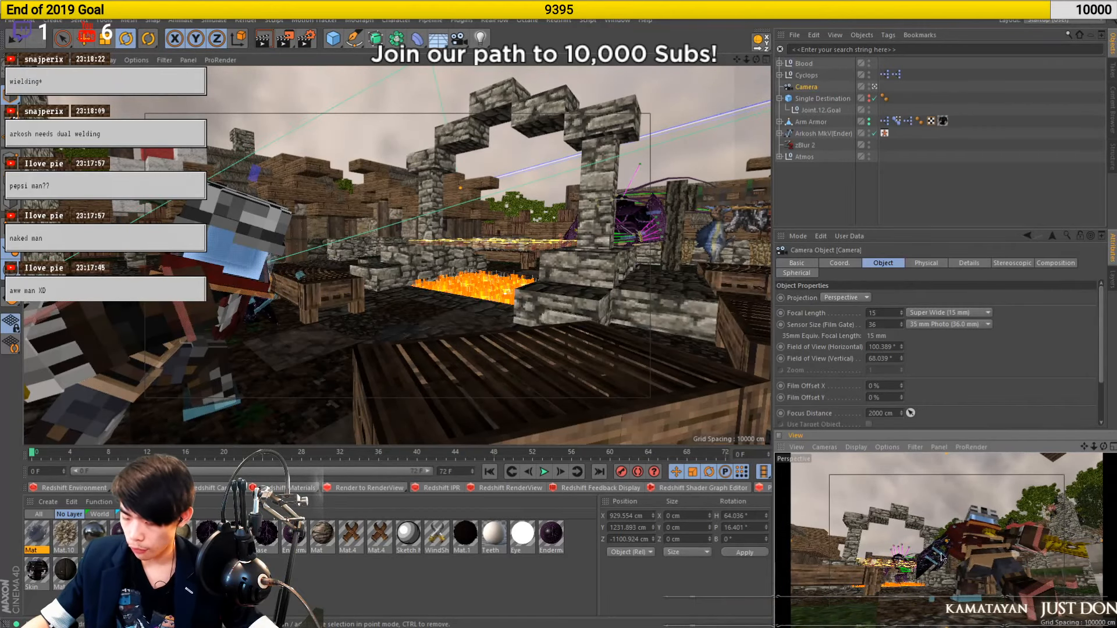
left_click_drag(991, 534, 1000, 537, "alt")
middle_click_drag(989, 534, 980, 534, "alt")
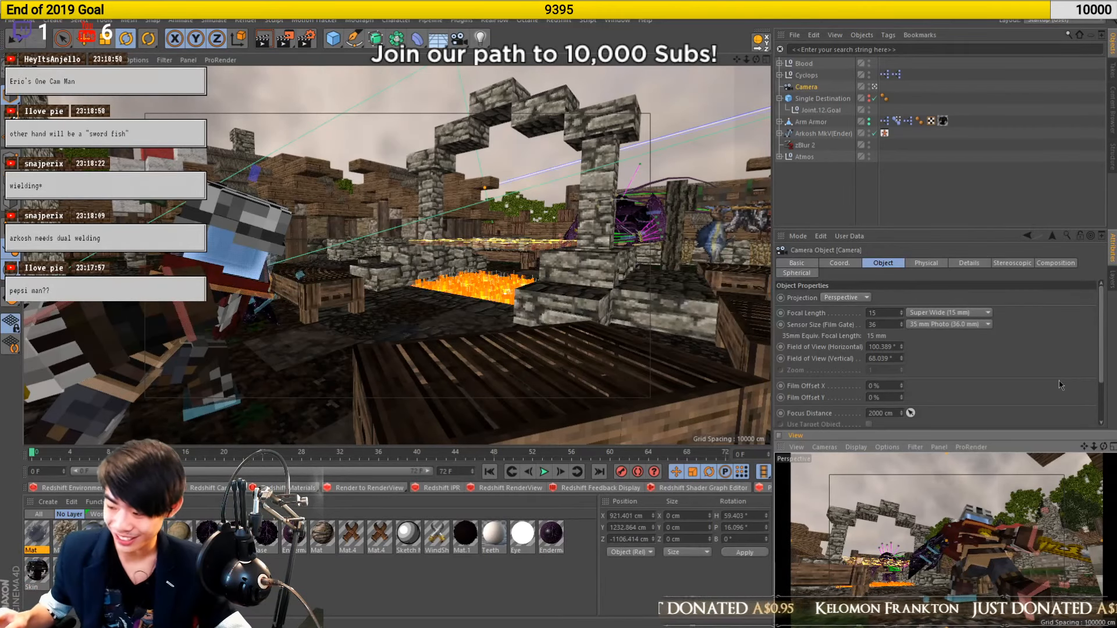
left_click_drag(139, 378, 273, 368, "alt")
left_click_drag(105, 396, 362, 359, "alt")
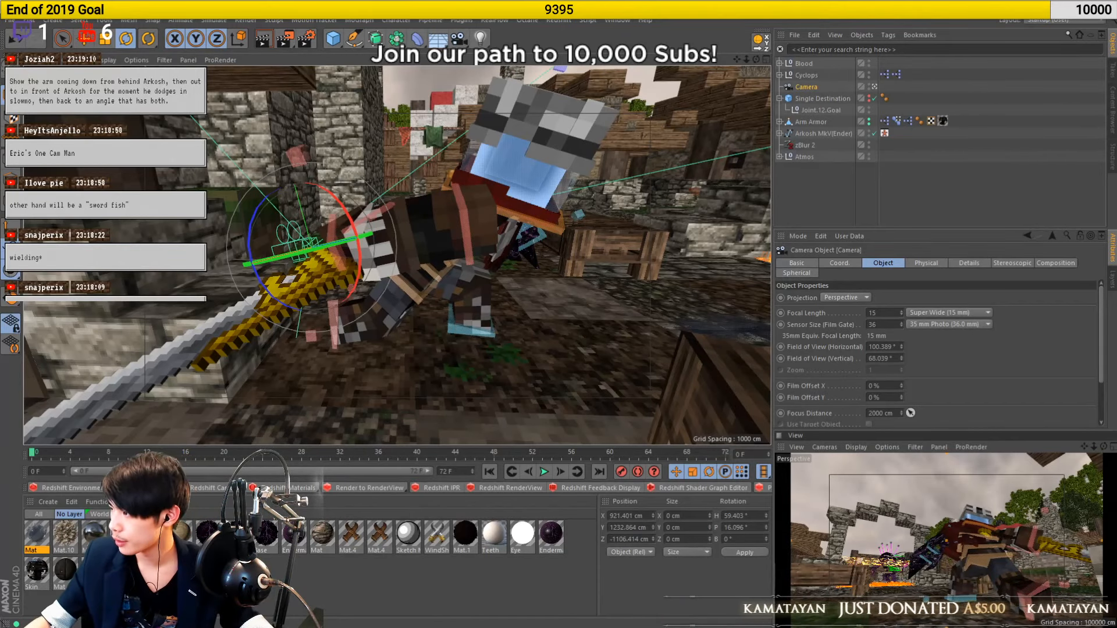
Switch to the browser and read the abilities section of the Arkosh Levaslier article on the Levaslier Wiki
key("alt+Tab")
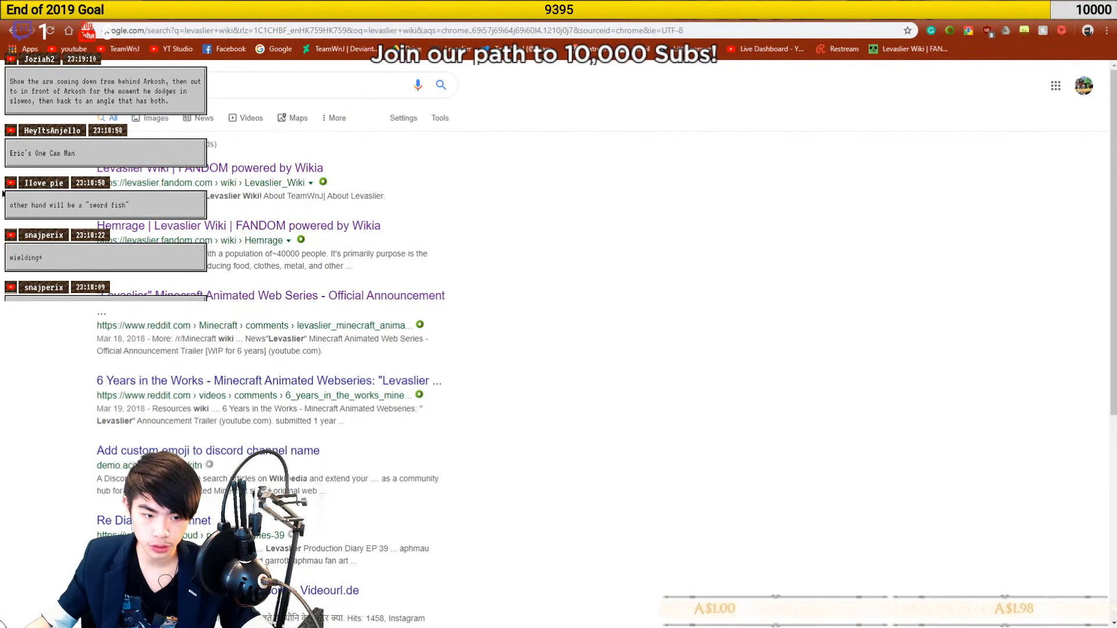
left_click(213, 169)
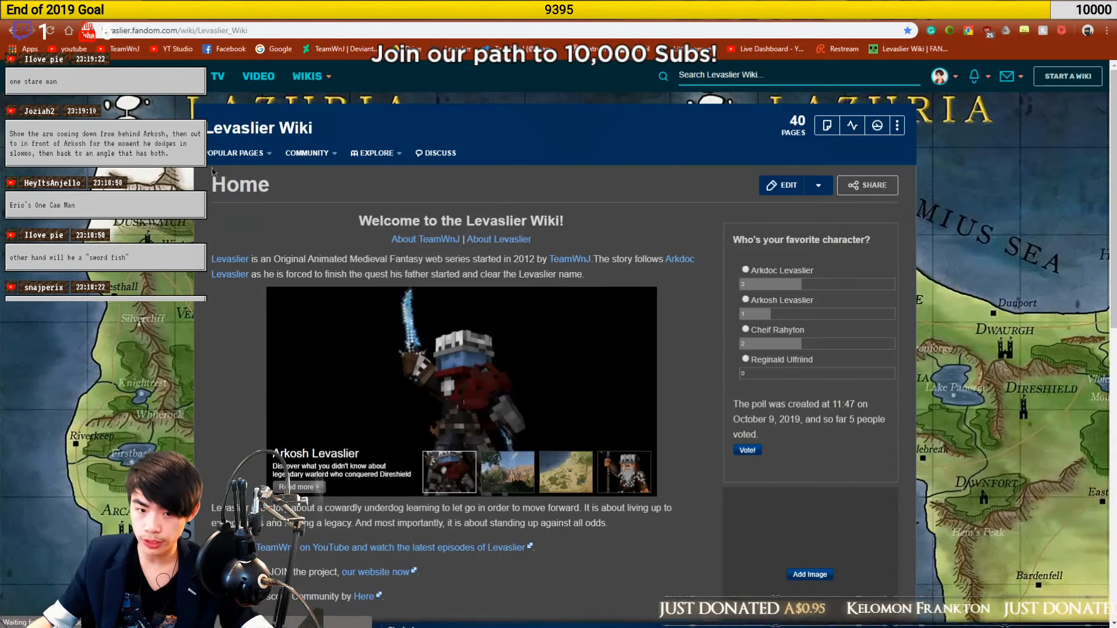
scroll(316, 425, "down", 3)
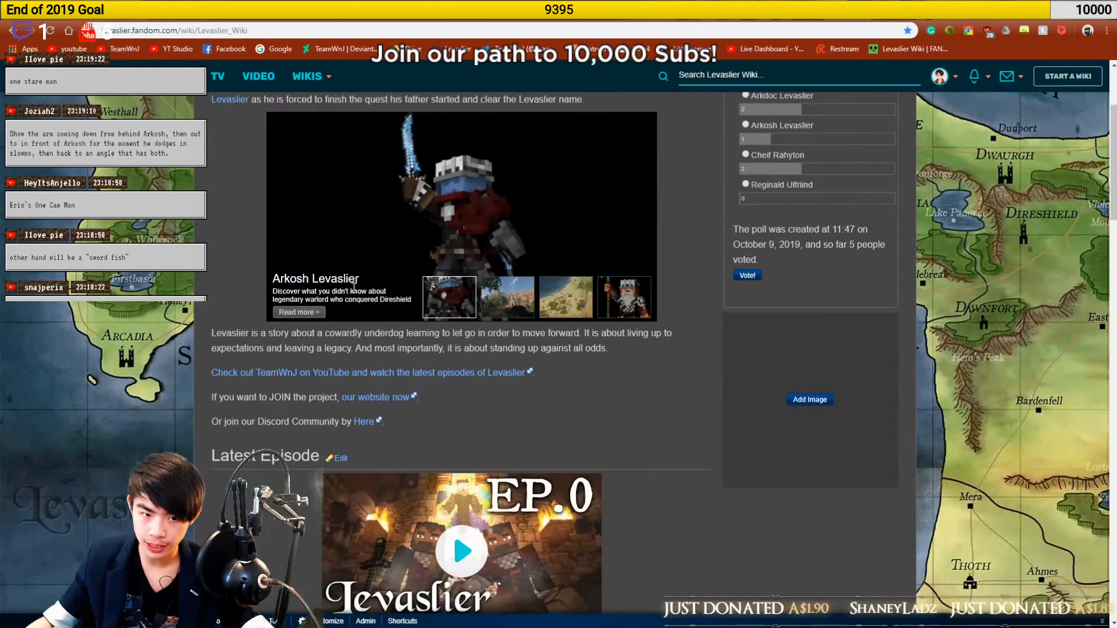
left_click(319, 313)
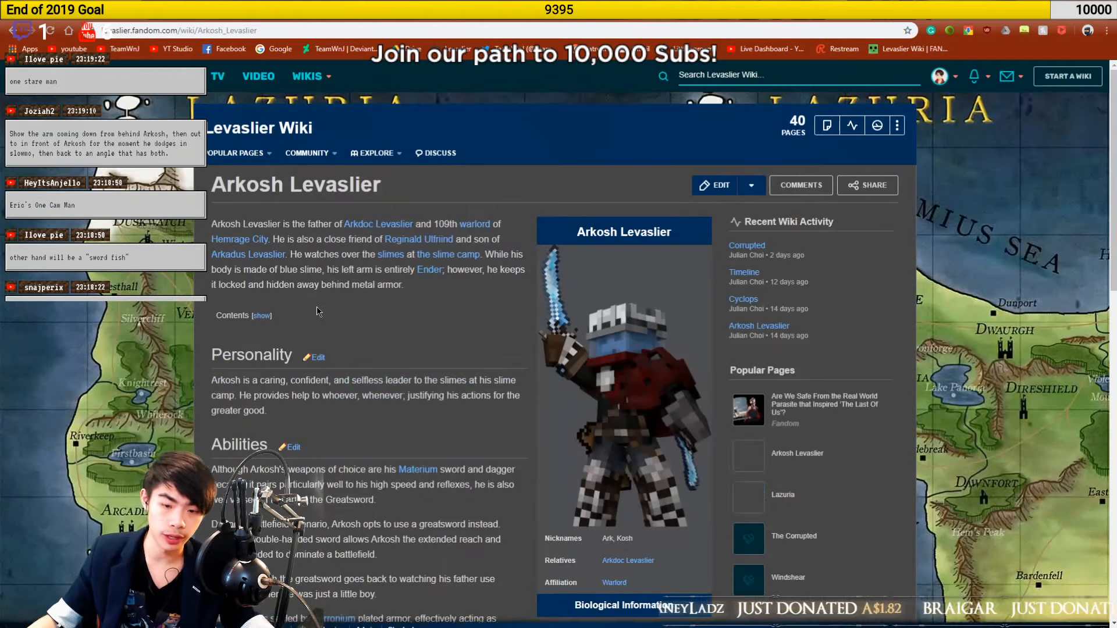
scroll(302, 321, "down", 3)
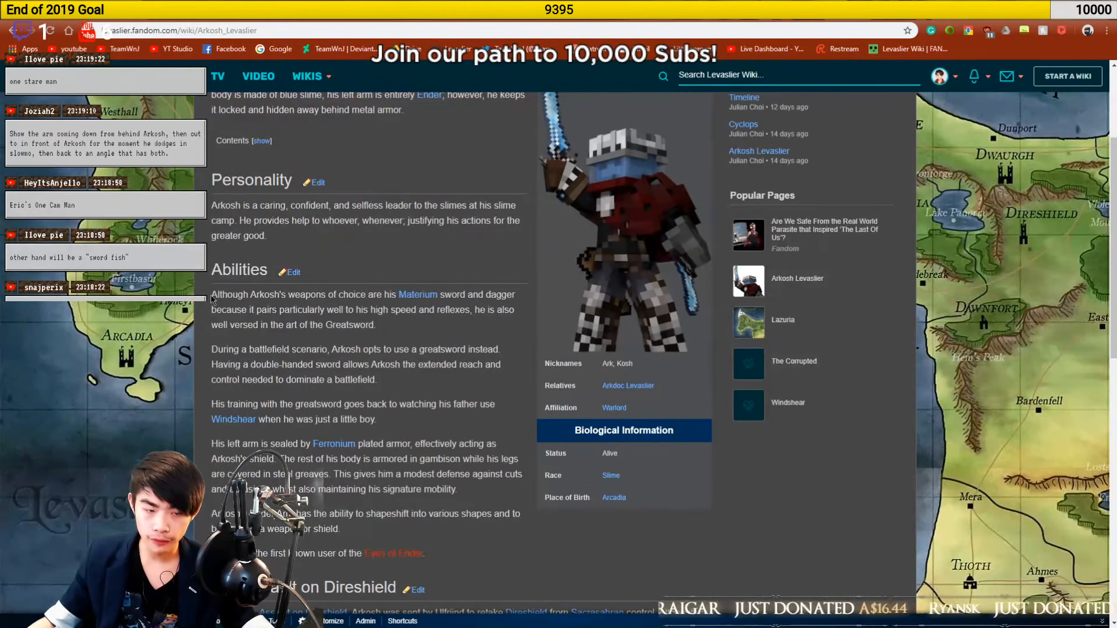
key("ctrl+a")
left_click(358, 308)
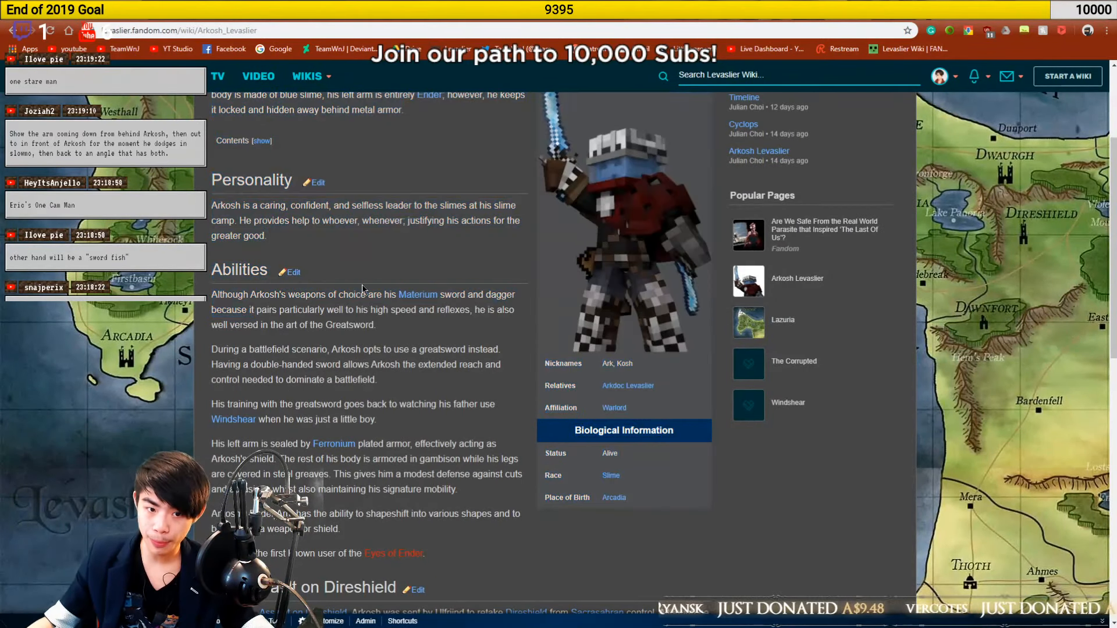
scroll(631, 321, "up", 1)
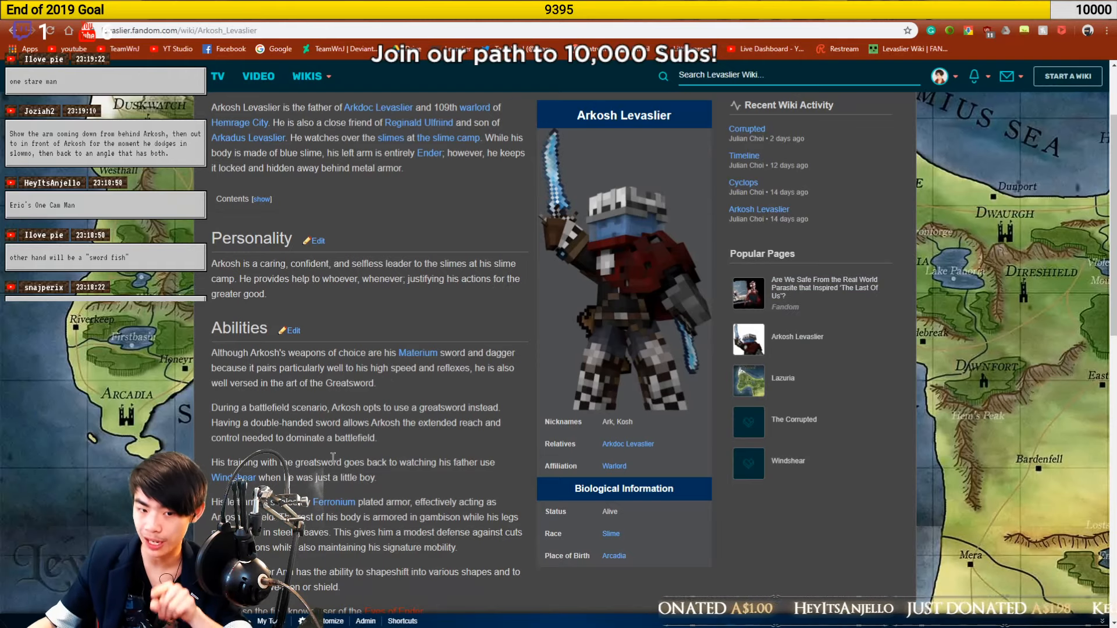
Open the linked Ferronium page, read the Dwarven Metal classifications including Materium, and switch back to Cinema 4D
left_click(326, 503)
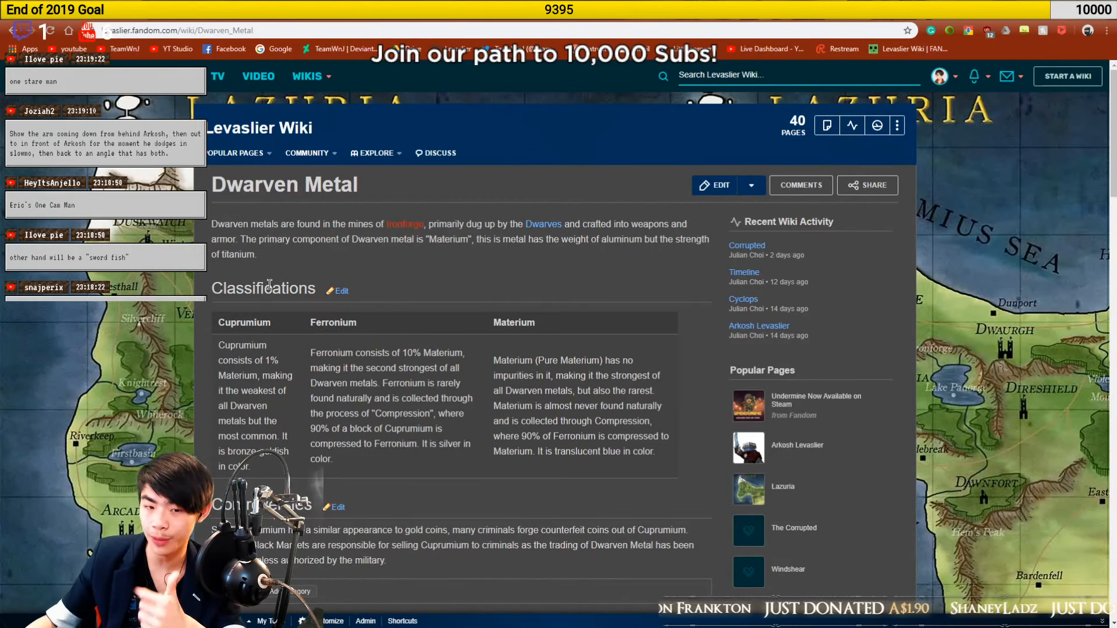
scroll(316, 417, "down", 1)
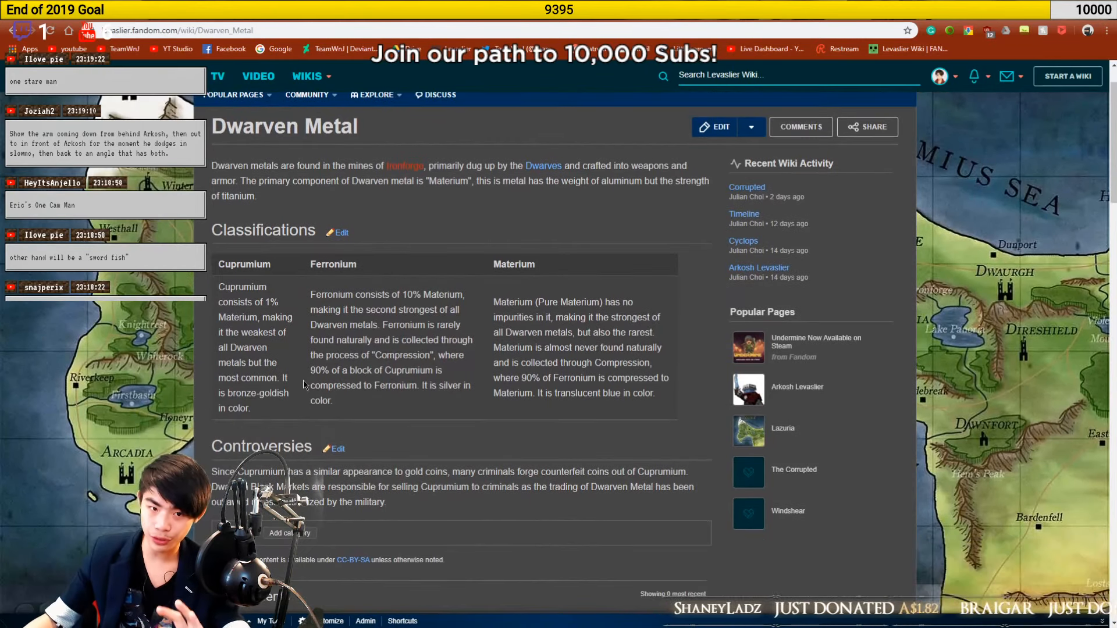
scroll(303, 380, "up", 1)
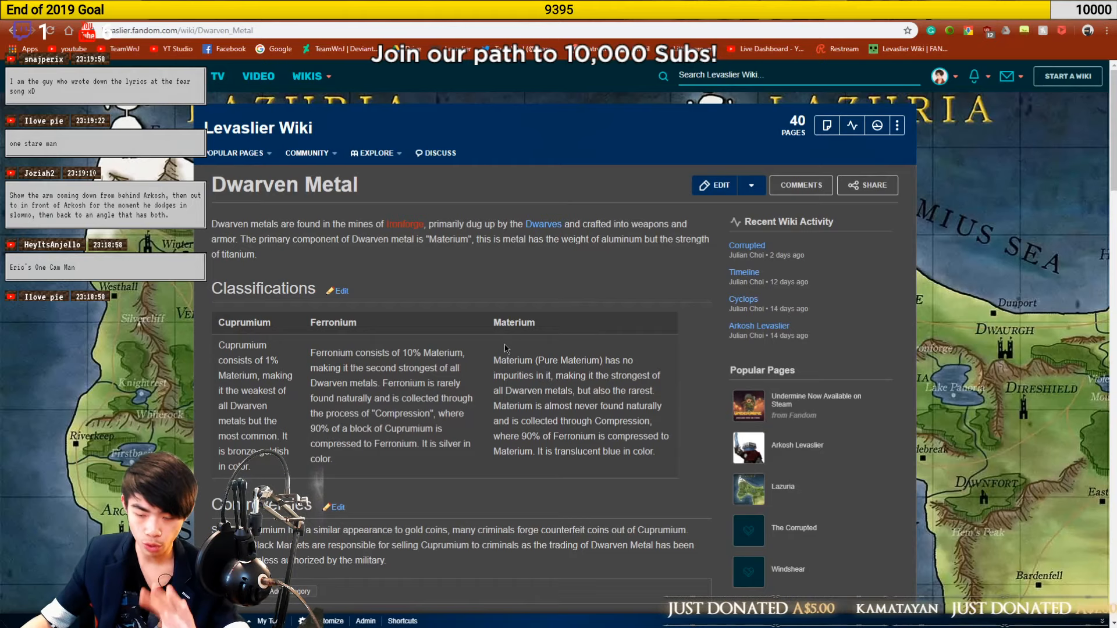
left_click_drag(492, 323, 549, 321)
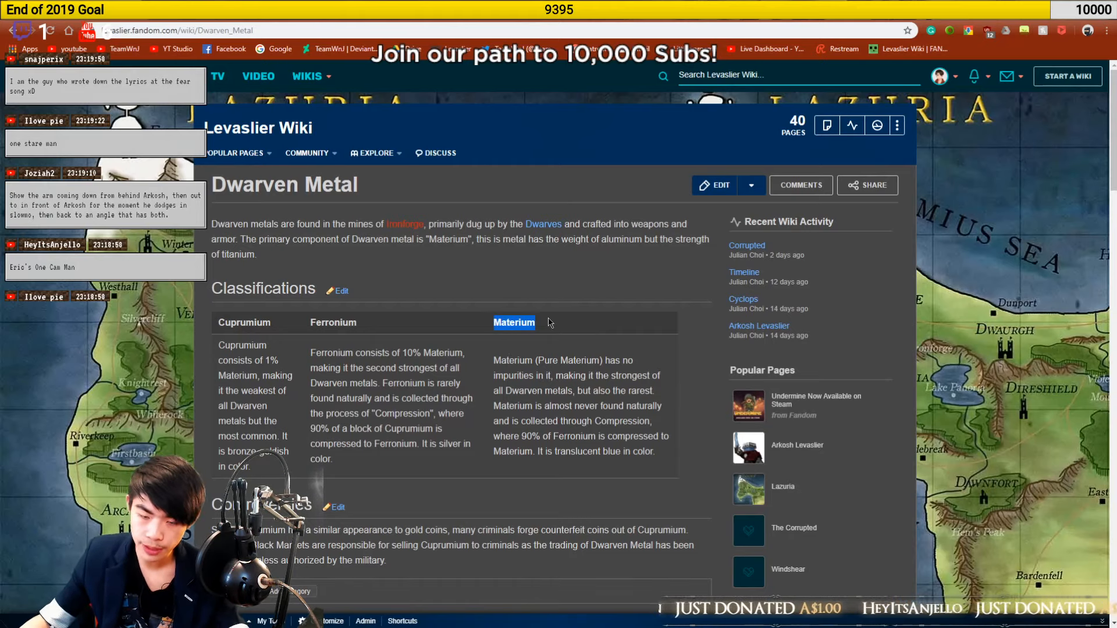
left_click(576, 390)
left_click(11, 32)
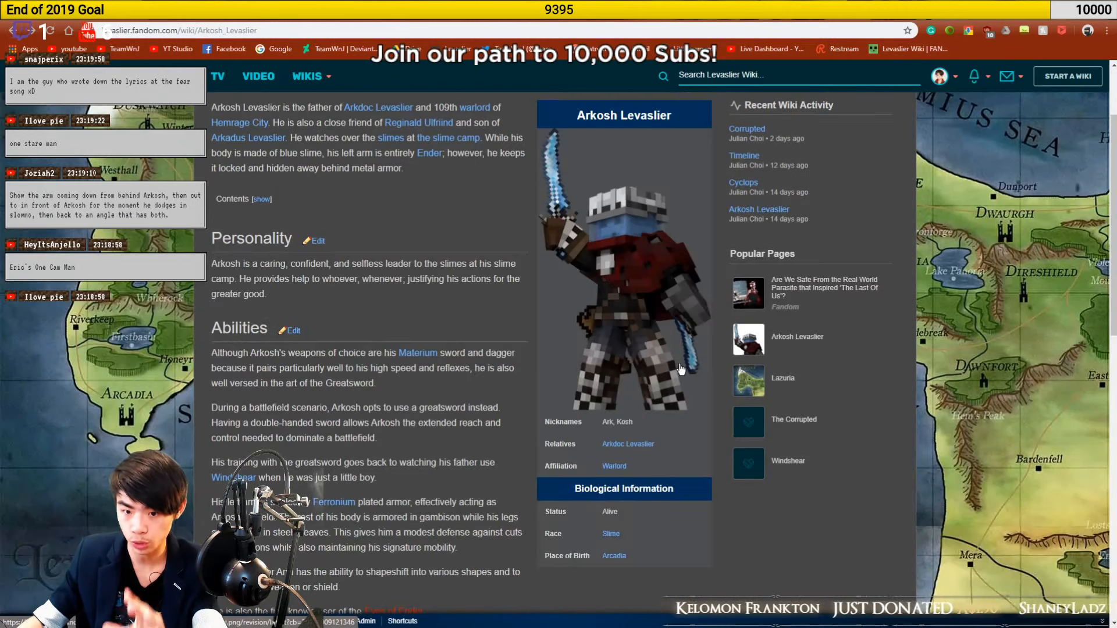
left_click(33, 31)
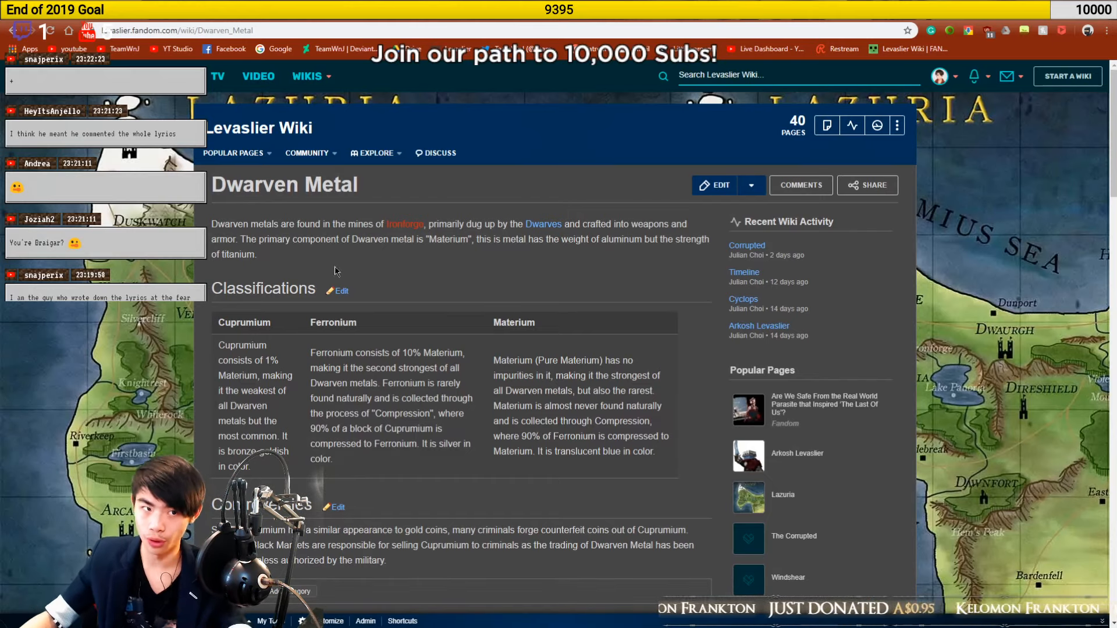
key("alt+Tab")
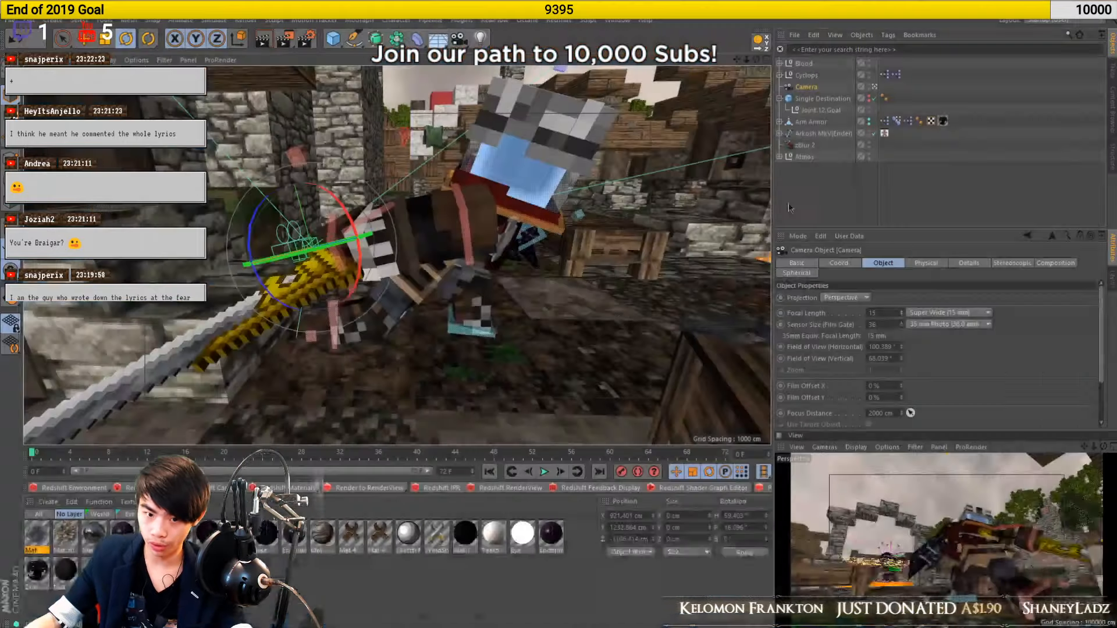
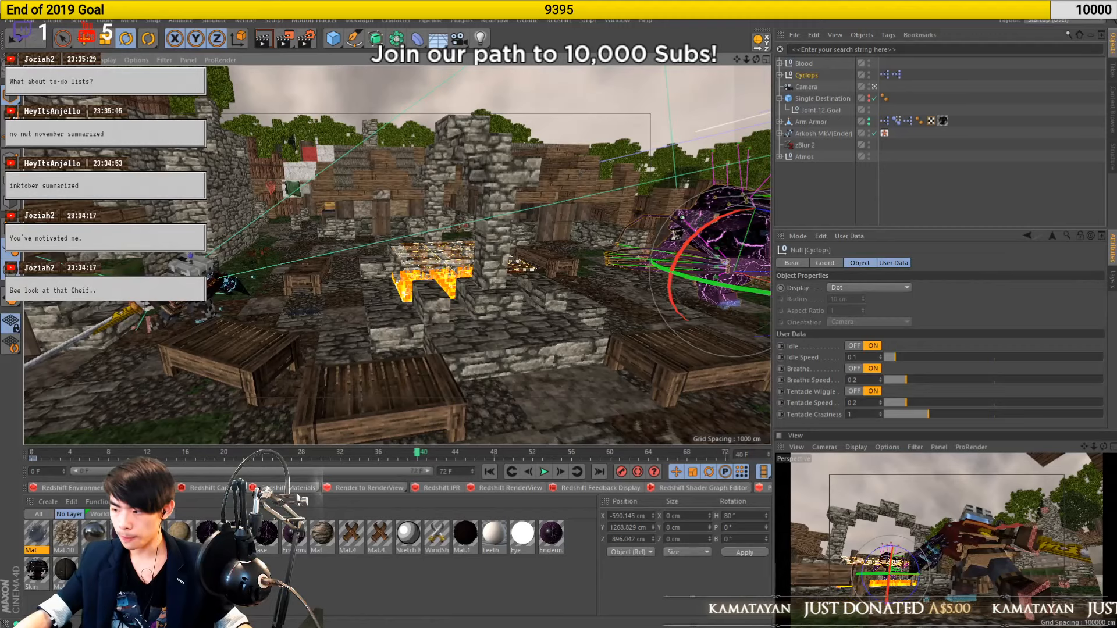
Return the timeline to frame 0 and select the purple creature's Waist controller
left_click(27, 455)
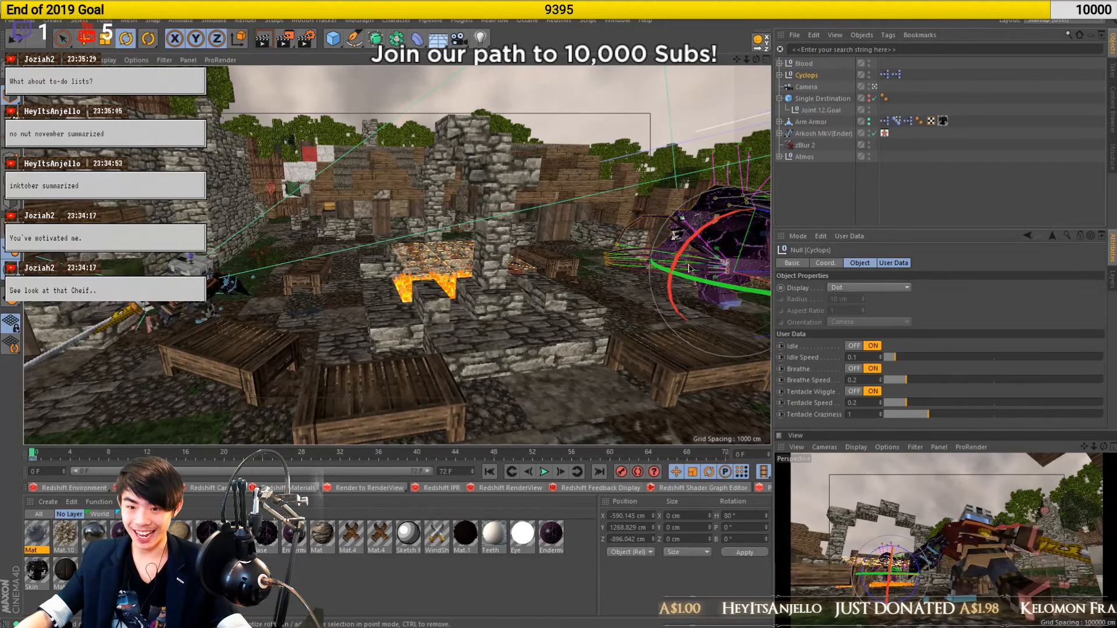
left_click_drag(622, 335, 522, 312, "alt")
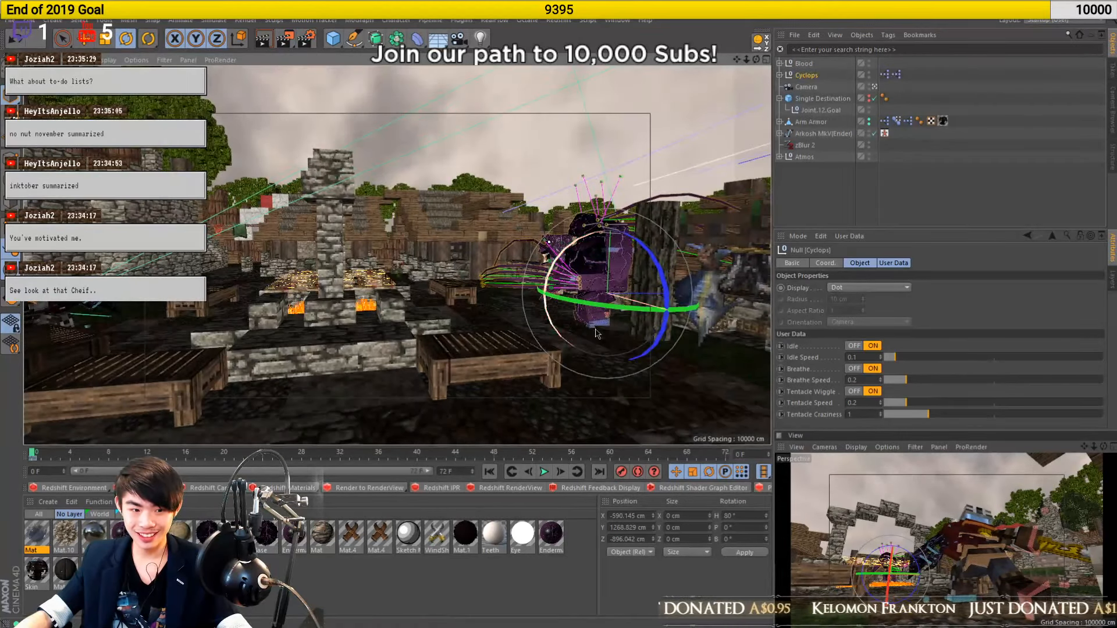
scroll(606, 327, "up", 5)
scroll(607, 327, "up", 2)
left_click(623, 232)
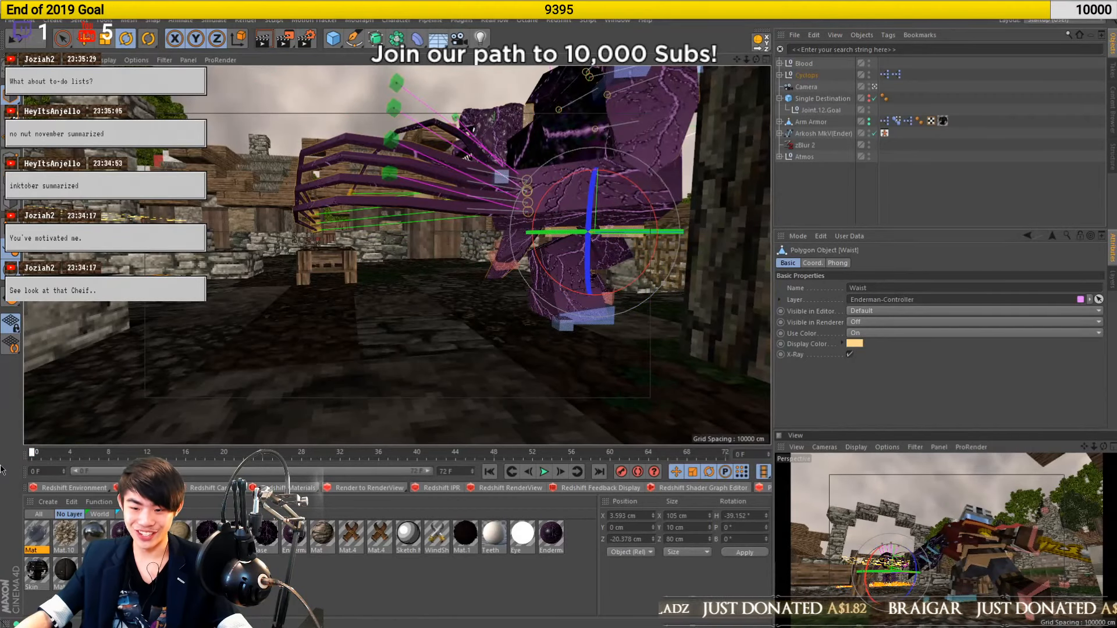
left_click_drag(363, 356, 553, 326, "alt")
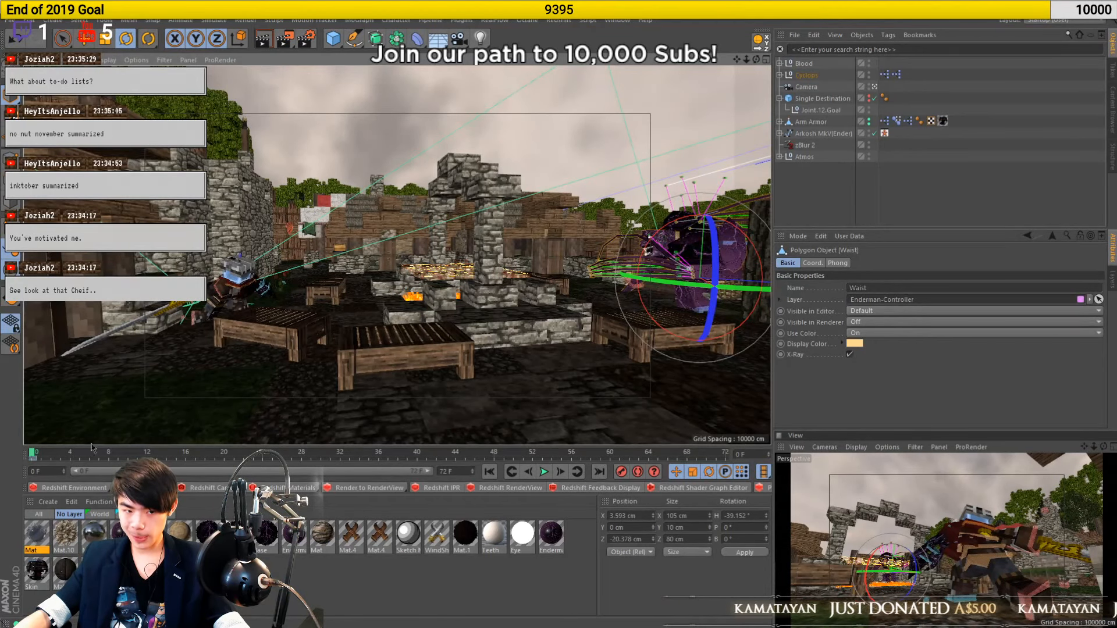
At frame 12, move the purple creature's Waist controller to about X 139, Y -2, Z -1122 cm beside the other fighter
left_click(146, 454)
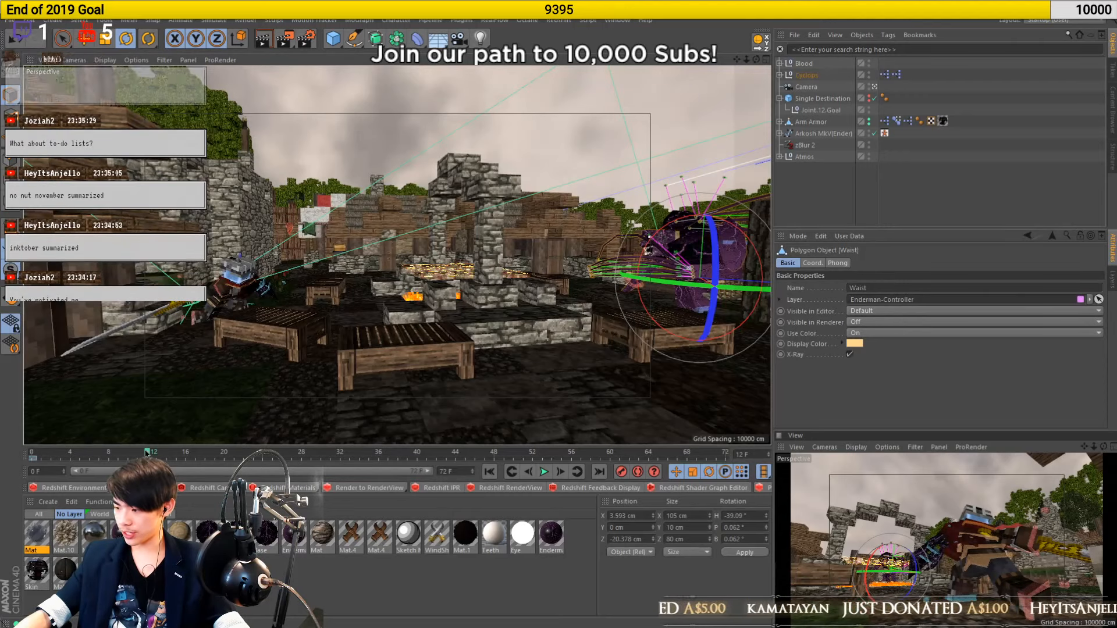
key("e")
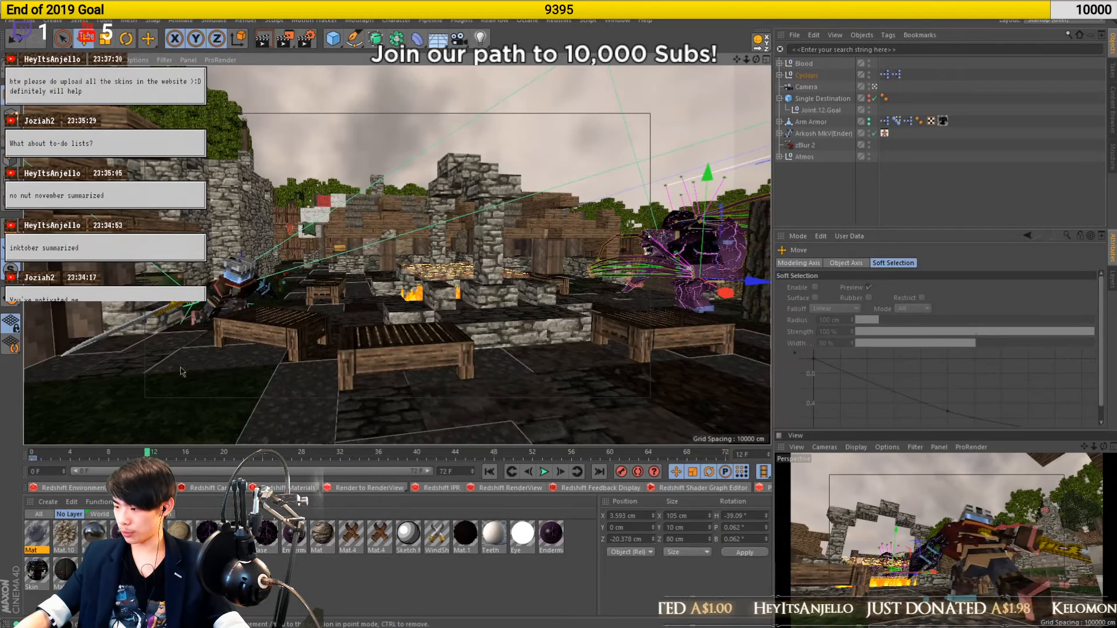
left_click_drag(154, 435, 118, 377, "alt")
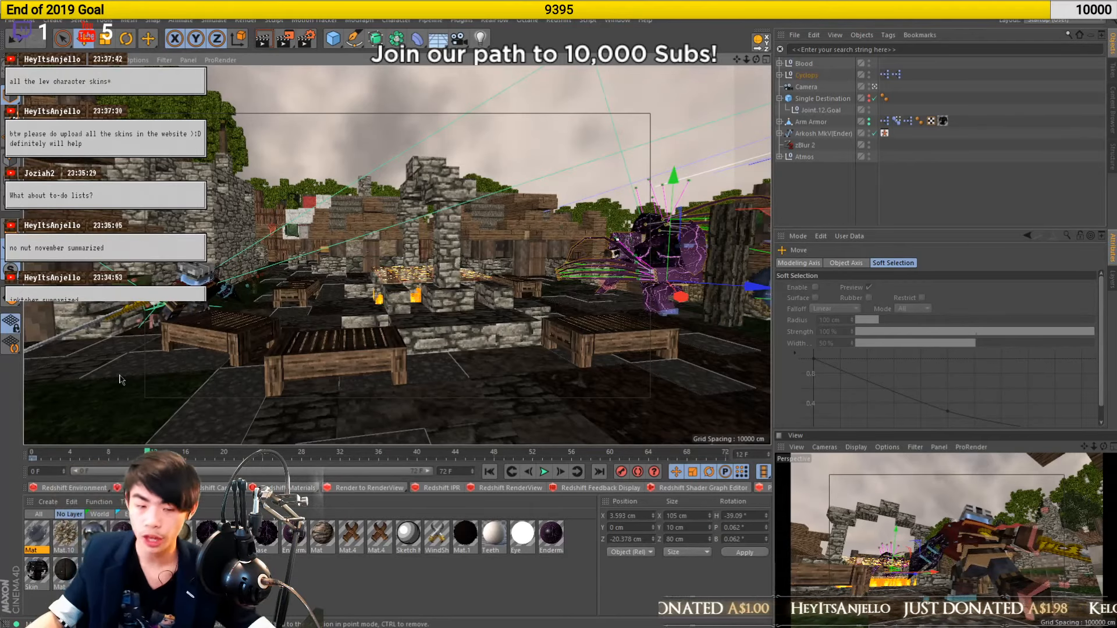
left_click_drag(501, 256, 558, 360, "alt")
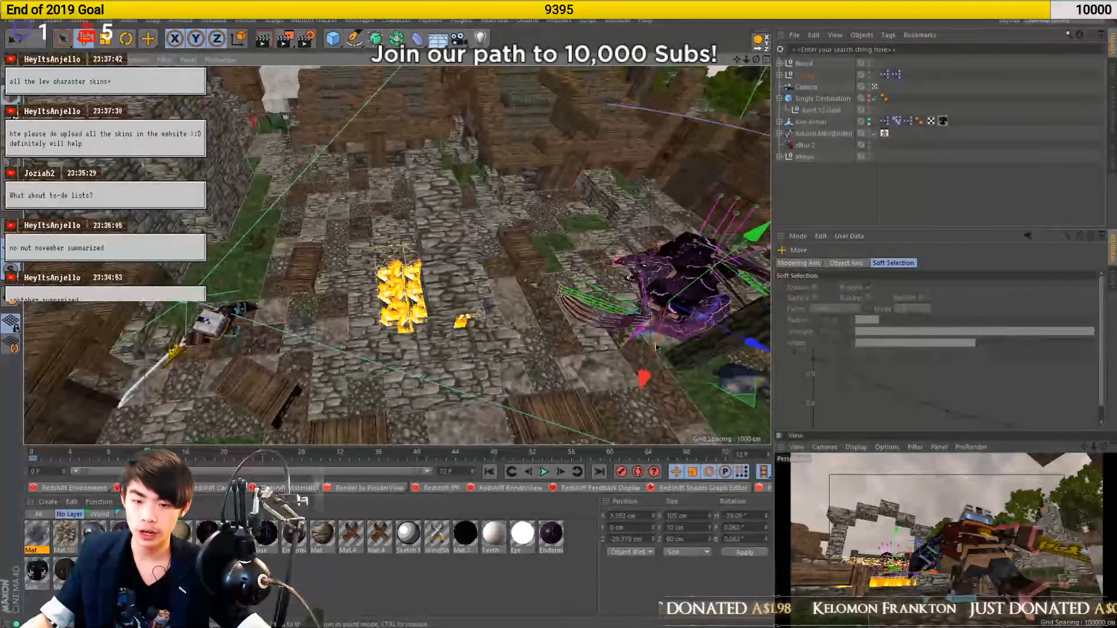
left_click_drag(643, 374, 277, 427)
scroll(302, 368, "up", 4)
left_click_drag(361, 339, 285, 337, "alt")
scroll(282, 345, "down", 4)
scroll(286, 337, "up", 3)
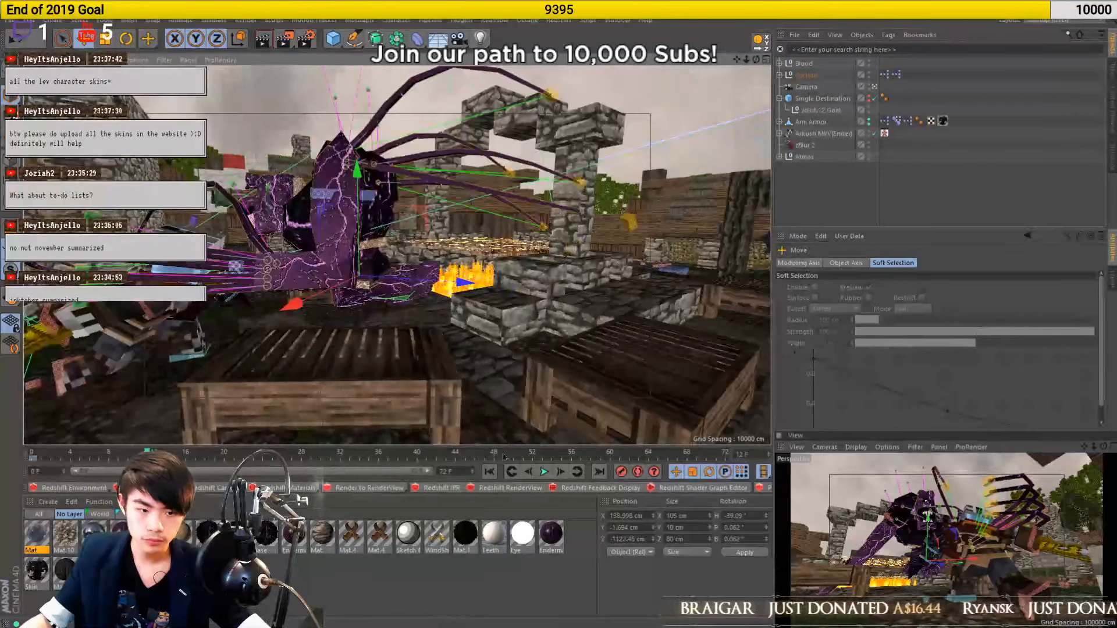
Record a keyframe for the Waist at frame 12 and preview the motion between frames 0 and 12
left_click(622, 473)
left_click_drag(31, 454, 138, 437)
left_click_drag(68, 443, 149, 450)
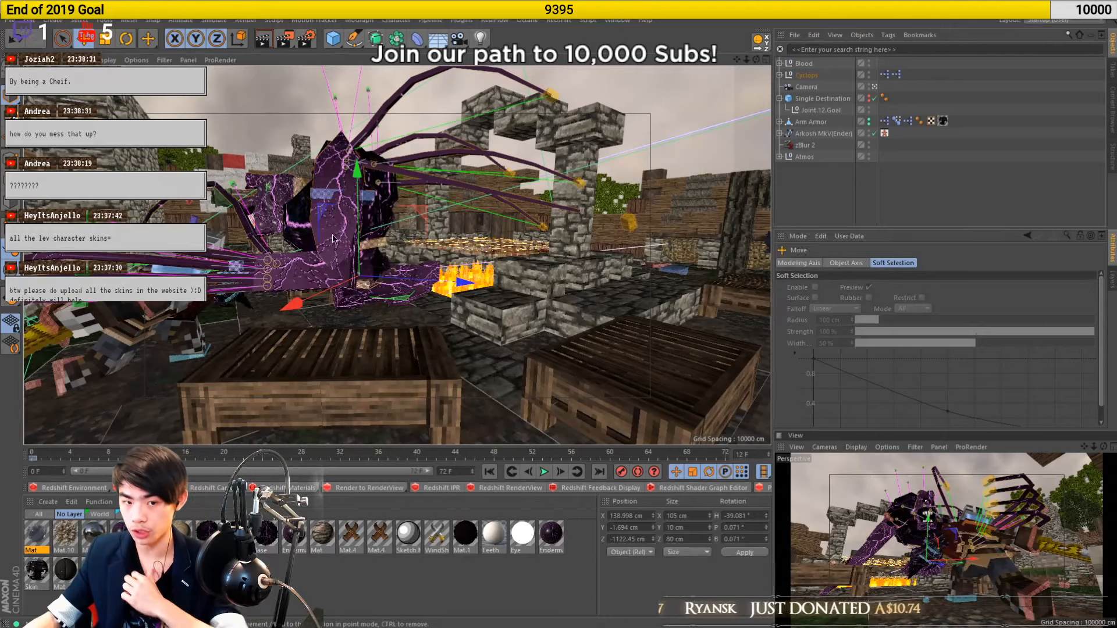
Pitch the Waist forward to about P 40° at frame 12, enable autokeying and preview the motion from frame 0
scroll(357, 252, "up", 3)
scroll(357, 251, "up", 3)
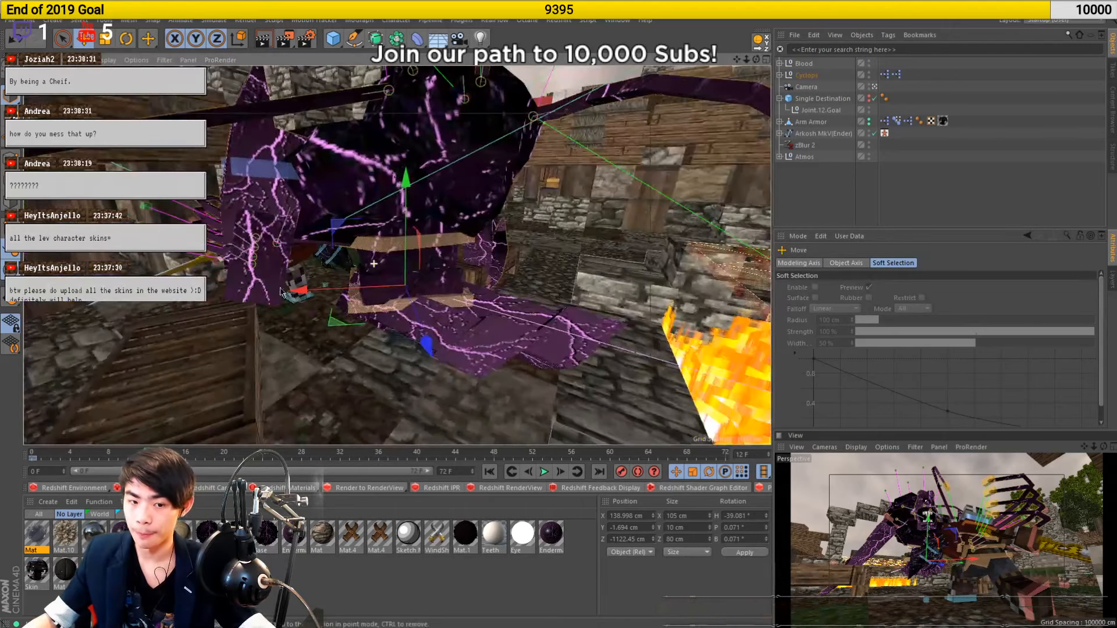
key("r")
left_click_drag(417, 300, 397, 235)
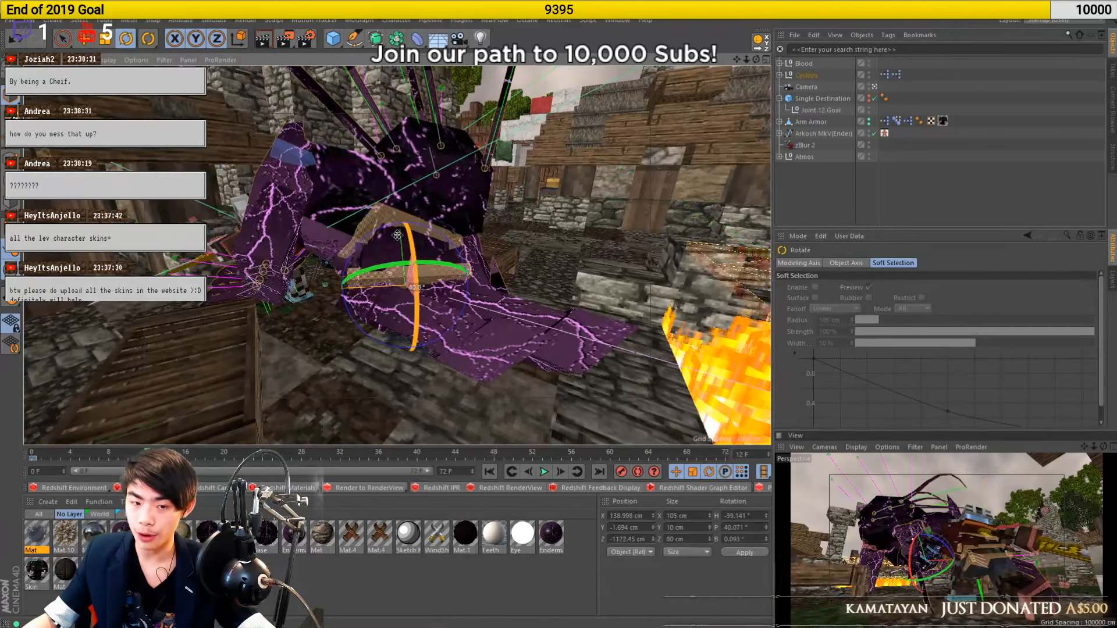
left_click_drag(371, 294, 495, 256, "alt")
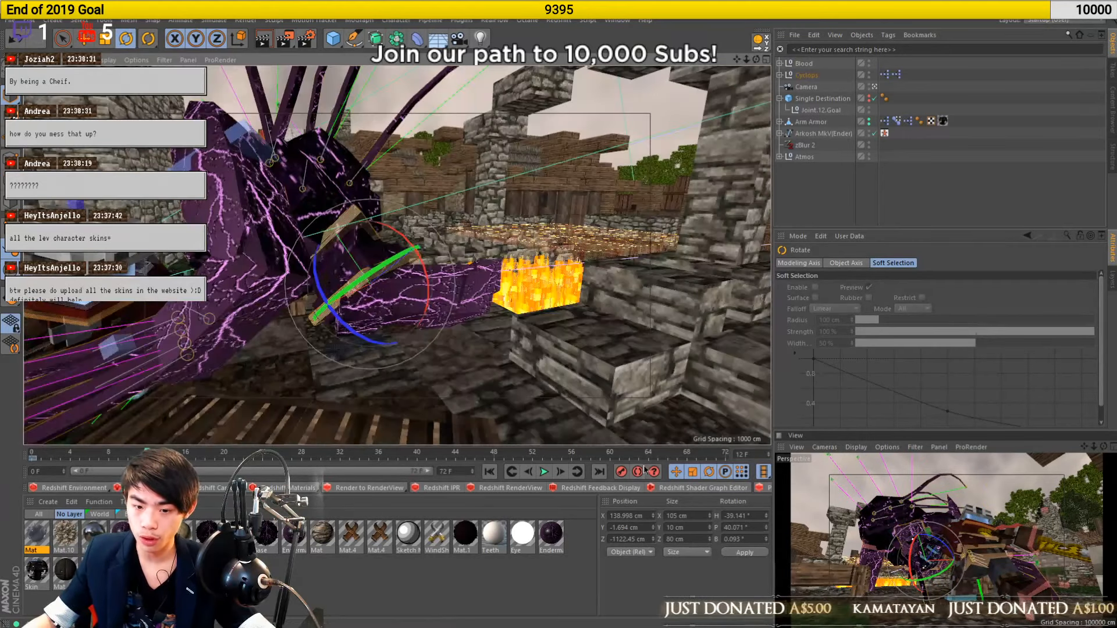
left_click(639, 472)
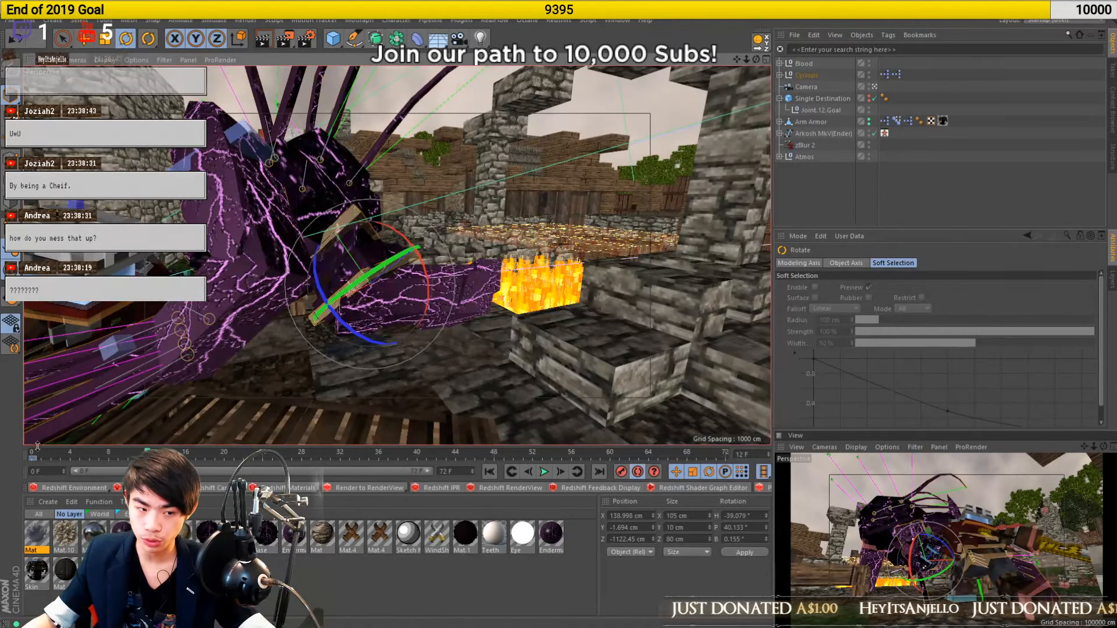
left_click_drag(40, 455, 147, 460)
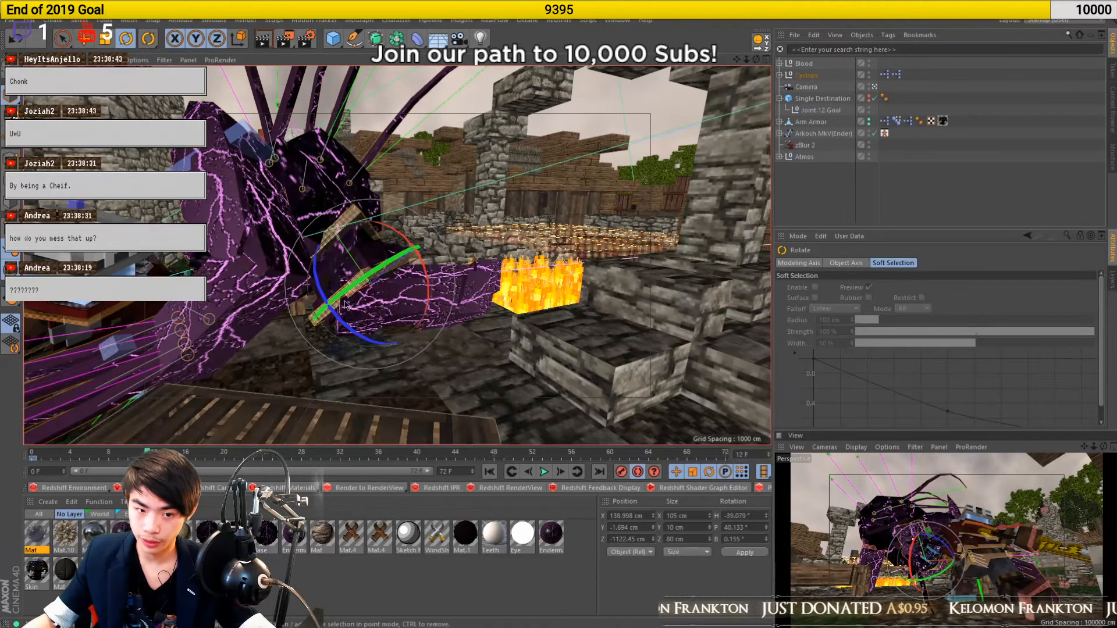
Rotate the Waist to about H -44°, P 24°, B 16° at frame 12 and check the motion from frame 0
left_click_drag(361, 297, 230, 305, "alt")
left_click_drag(479, 309, 479, 307)
left_click_drag(377, 315, 373, 348)
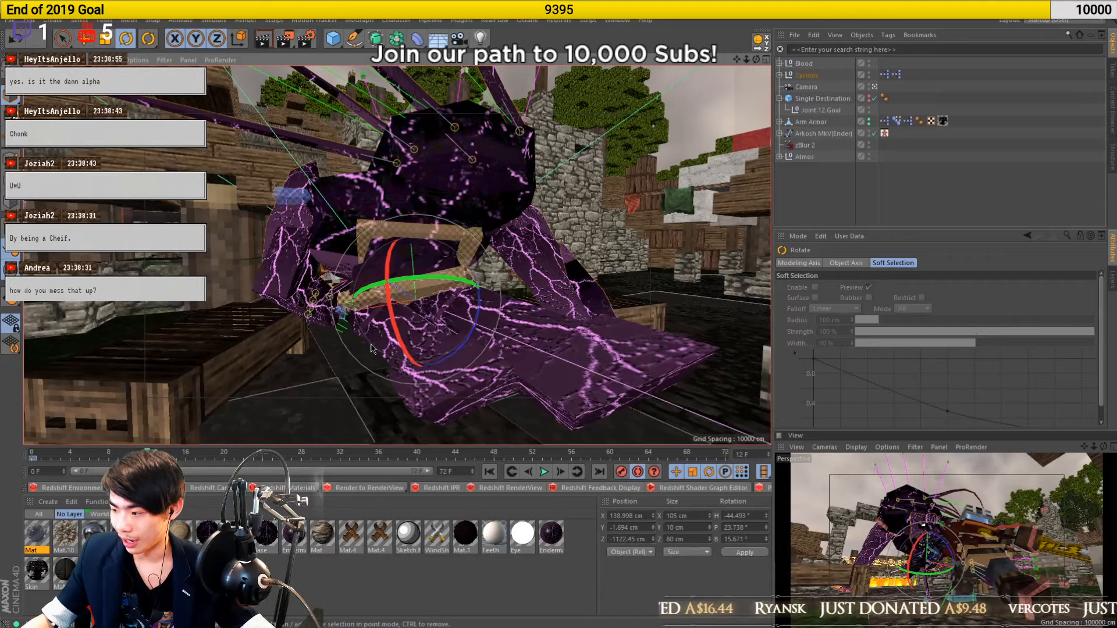
left_click_drag(365, 303, 503, 287, "alt")
left_click_drag(57, 456, 148, 452)
mouse_move(397, 255)
left_mouse_down("alt")
mouse_move(440, 289)
mouse_move(585, 322)
mouse_move(250, 287)
mouse_move(396, 261)
left_mouse_up("alt")
middle_click_drag(420, 318, 305, 309, "alt")
scroll(458, 324, "up", 2)
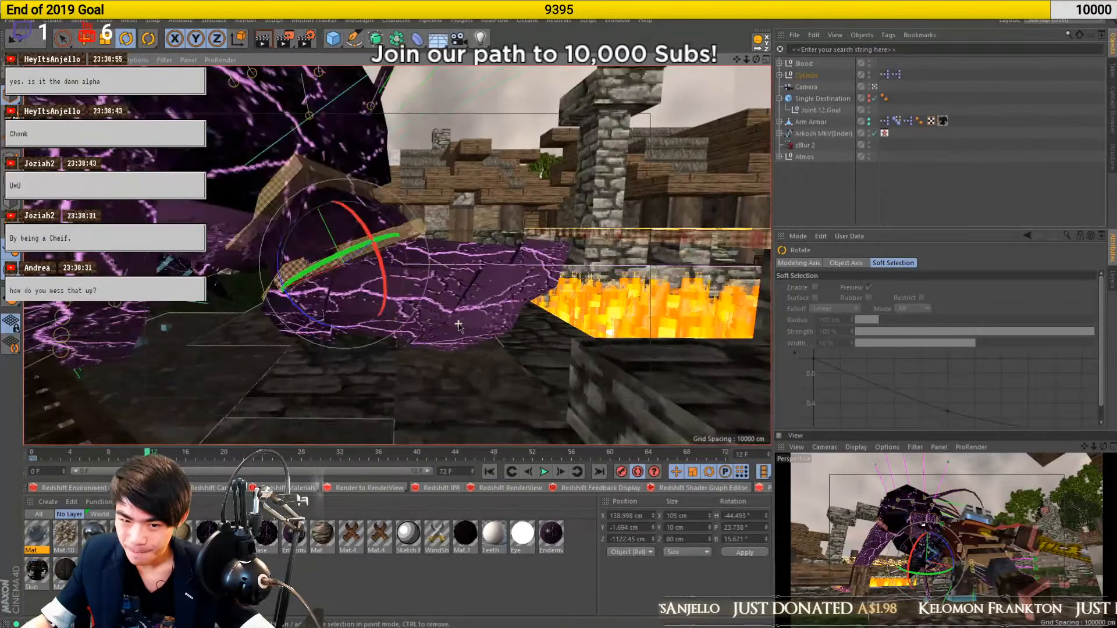
scroll(459, 324, "up", 2)
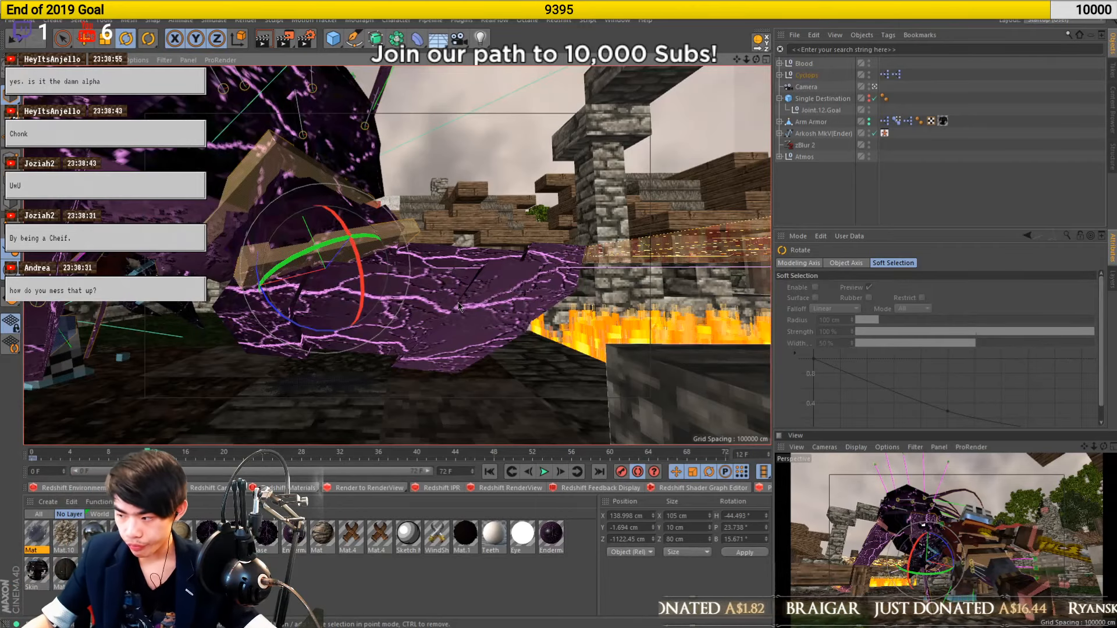
Select the FeetL and FeetR controllers and move both at frame 12 to about X 434 cm, beneath the creature's body
left_click_drag(459, 307, 446, 372, "alt")
left_click(425, 336)
left_click(452, 298, "shift")
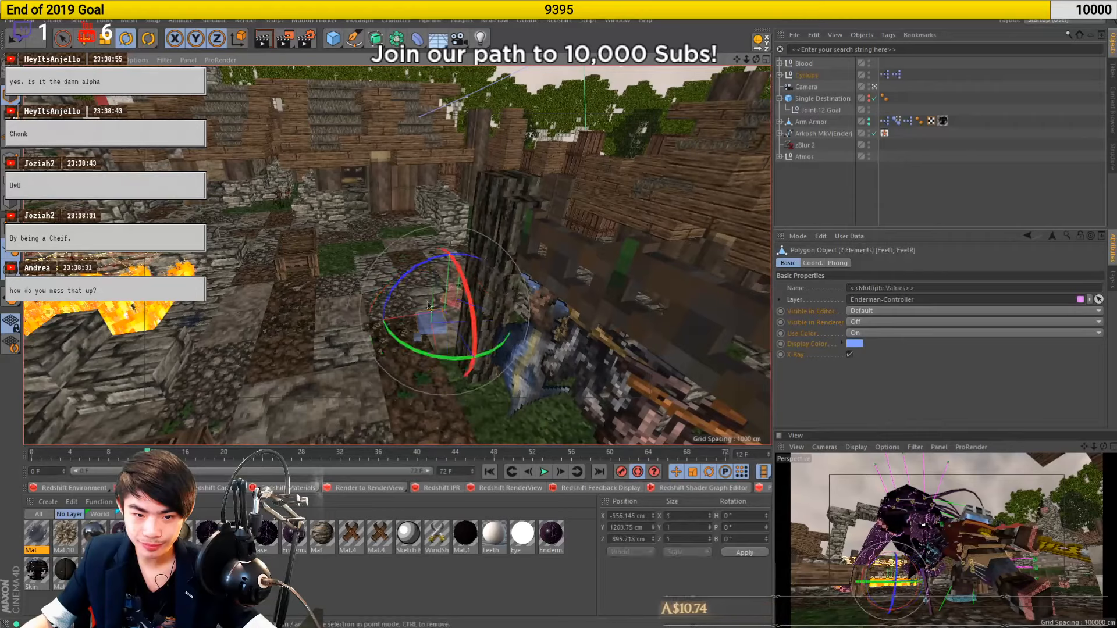
left_click(37, 463)
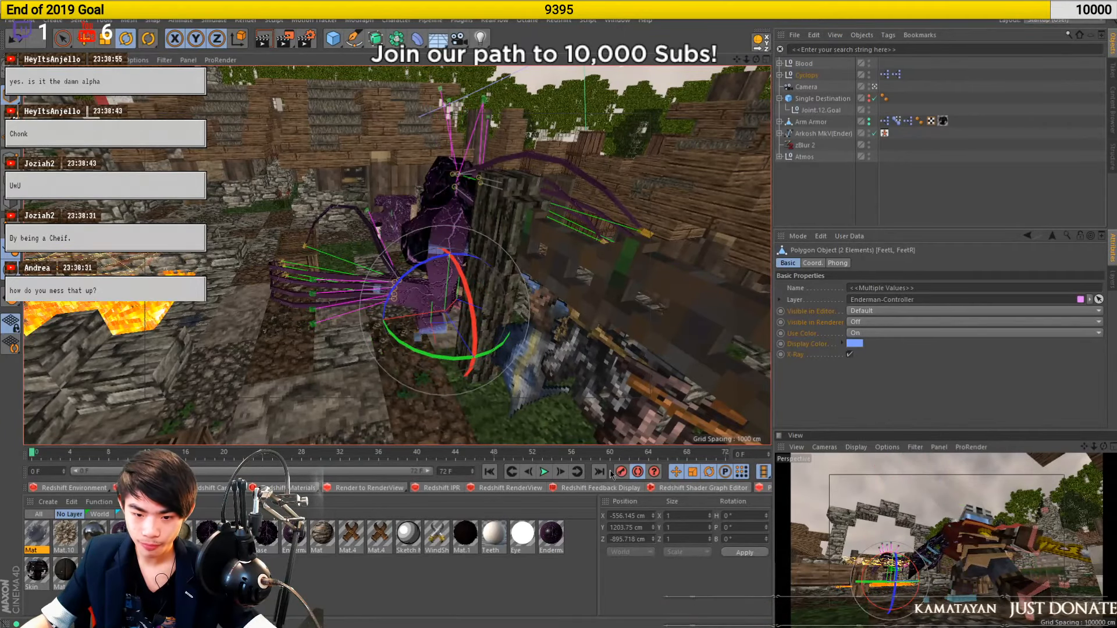
left_click(147, 453)
left_click_drag(489, 302, 342, 262, "alt")
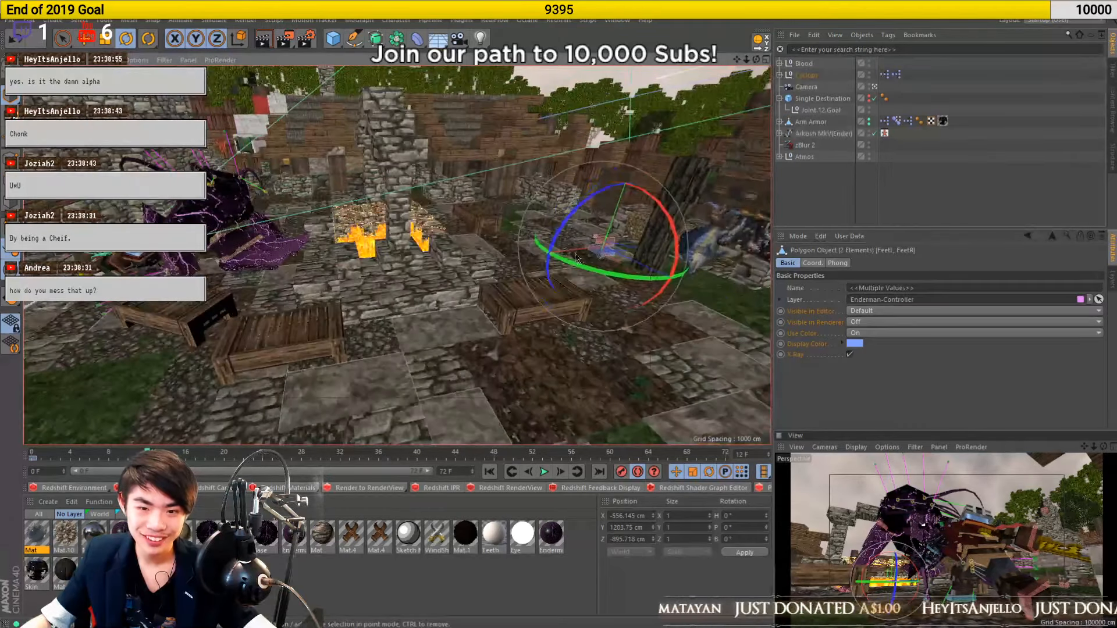
key("e")
left_click_drag(573, 251, 254, 310)
scroll(251, 278, "up", 4)
scroll(294, 274, "up", 4)
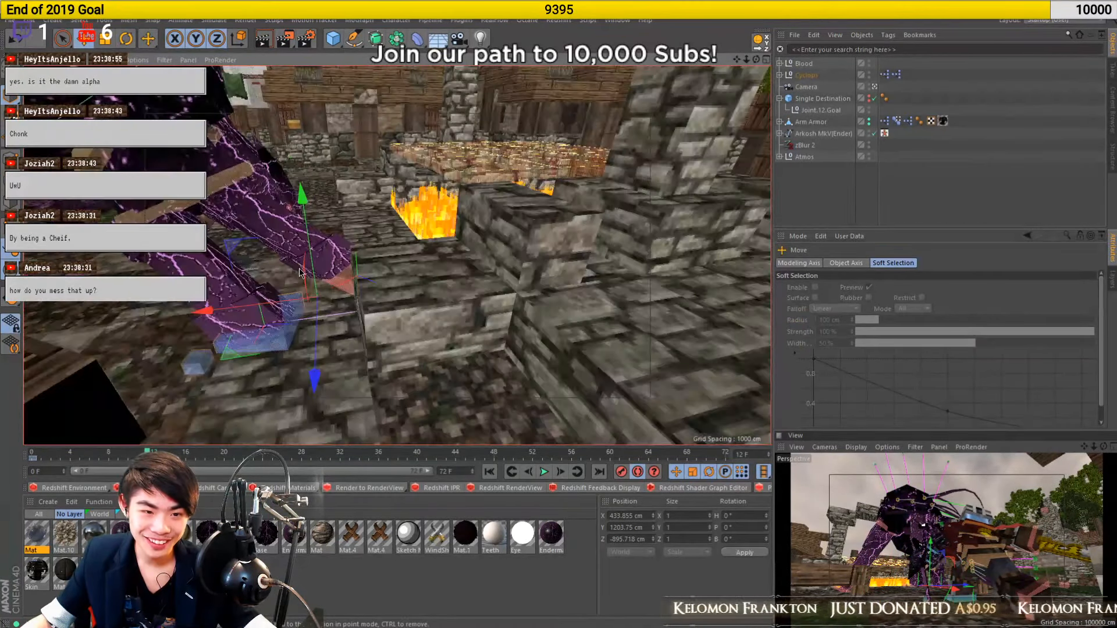
Place the creature's left foot controller at about X 171, Y 74, Z -1064 cm and rotate it to about H 201°, P 69°, B -240°
left_click_drag(352, 307, 260, 229, "alt")
left_click(260, 309)
key("r")
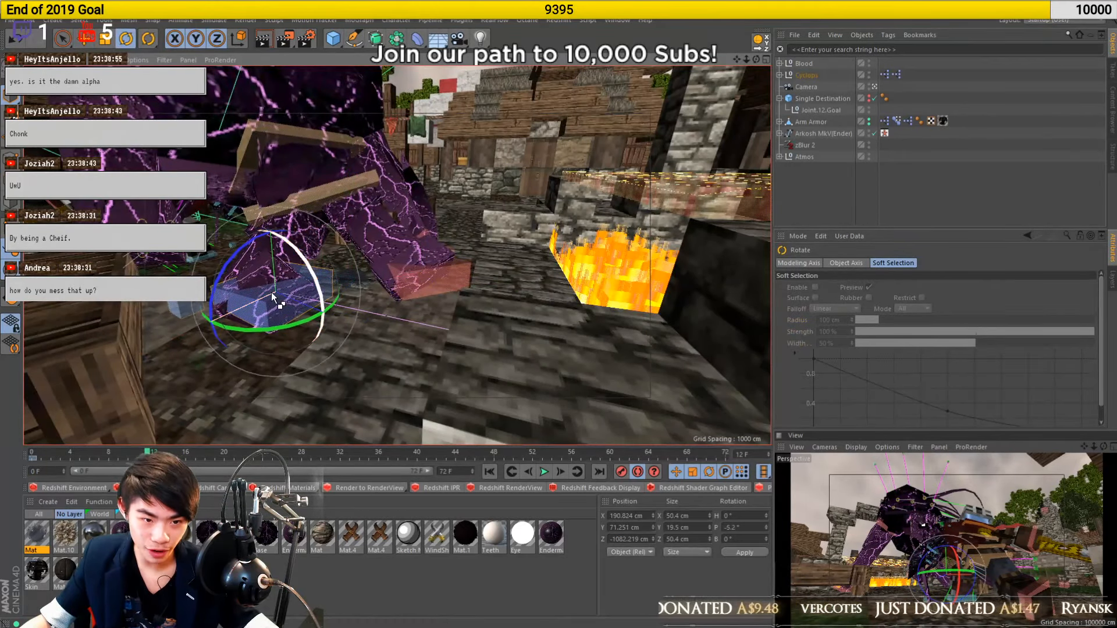
left_click_drag(275, 276, 338, 297)
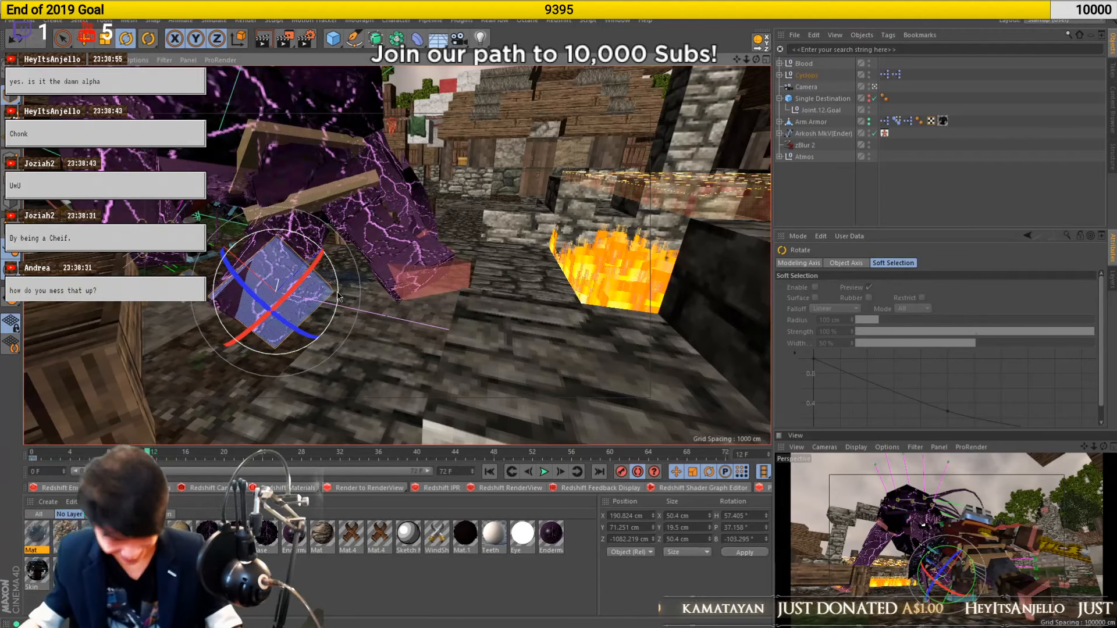
mouse_move(318, 339)
left_mouse_down("alt")
mouse_move(279, 353)
mouse_move(266, 345)
mouse_move(295, 367)
mouse_move(370, 363)
mouse_move(355, 352)
left_mouse_up("alt")
key("e")
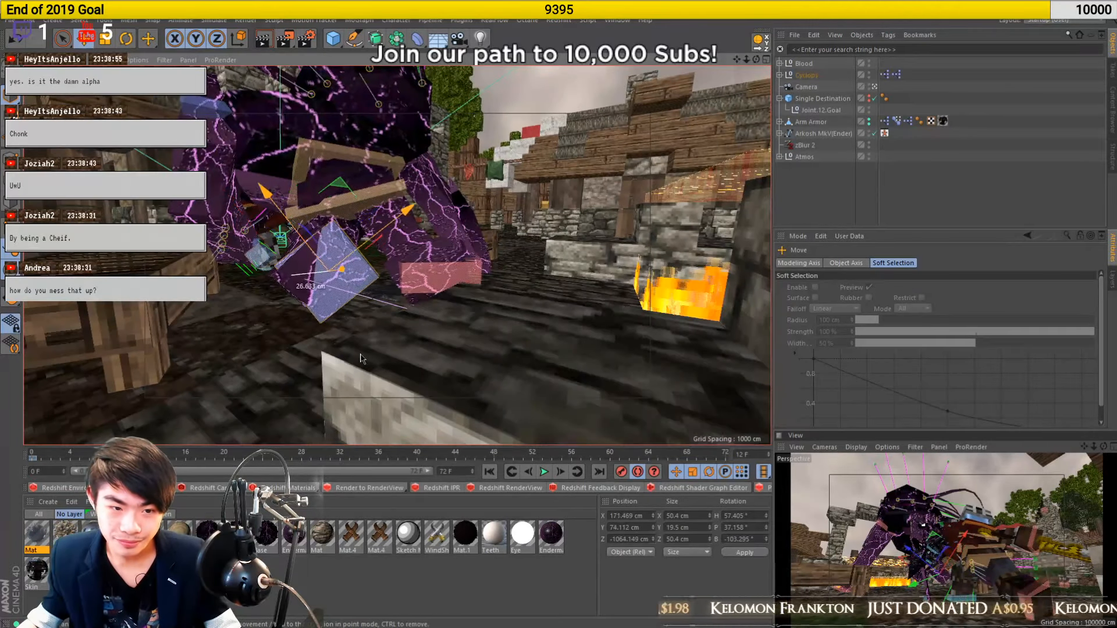
key("r")
left_click_drag(295, 329, 373, 329)
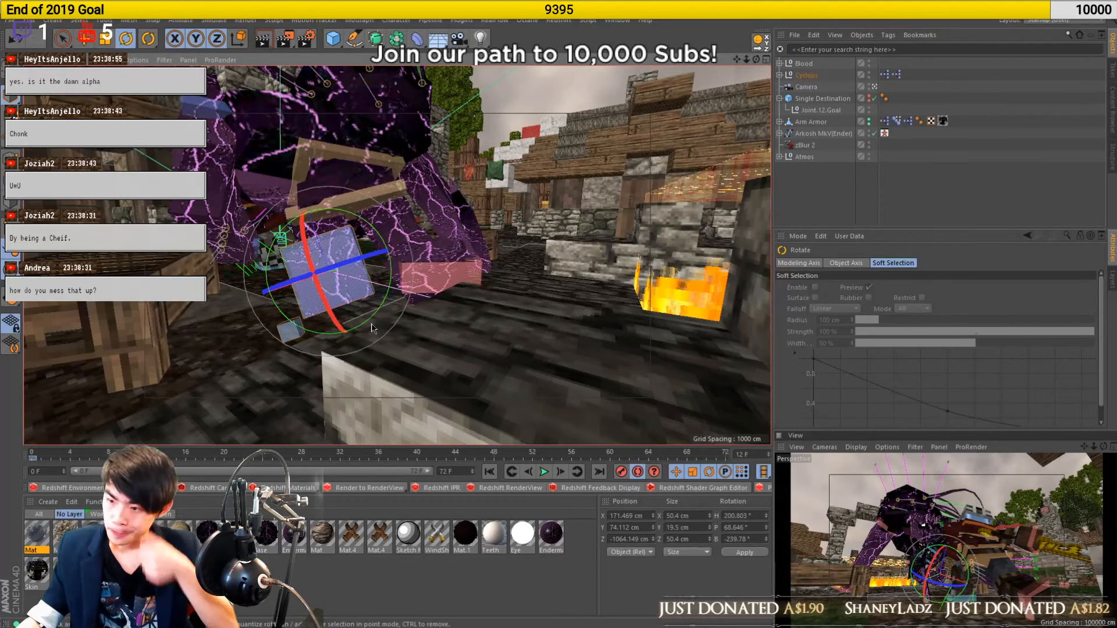
Rotate the FeetR controller to H 0°, P 90°, B -20° and move it to about X 172, Y 74, Z -1033 cm
left_click(437, 290)
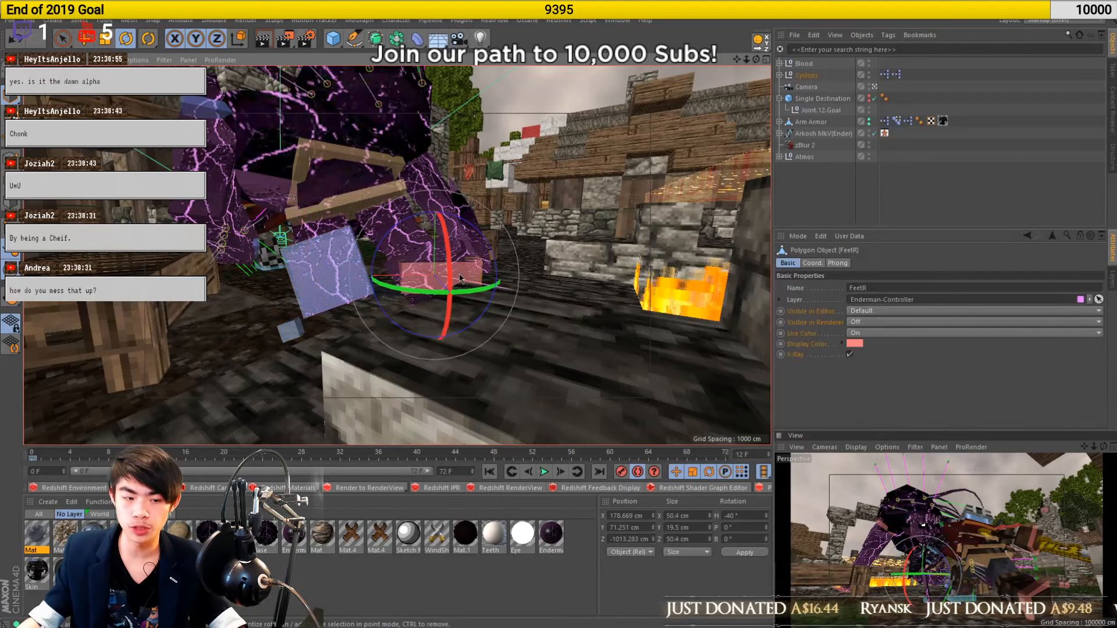
left_click_drag(450, 272, 389, 150)
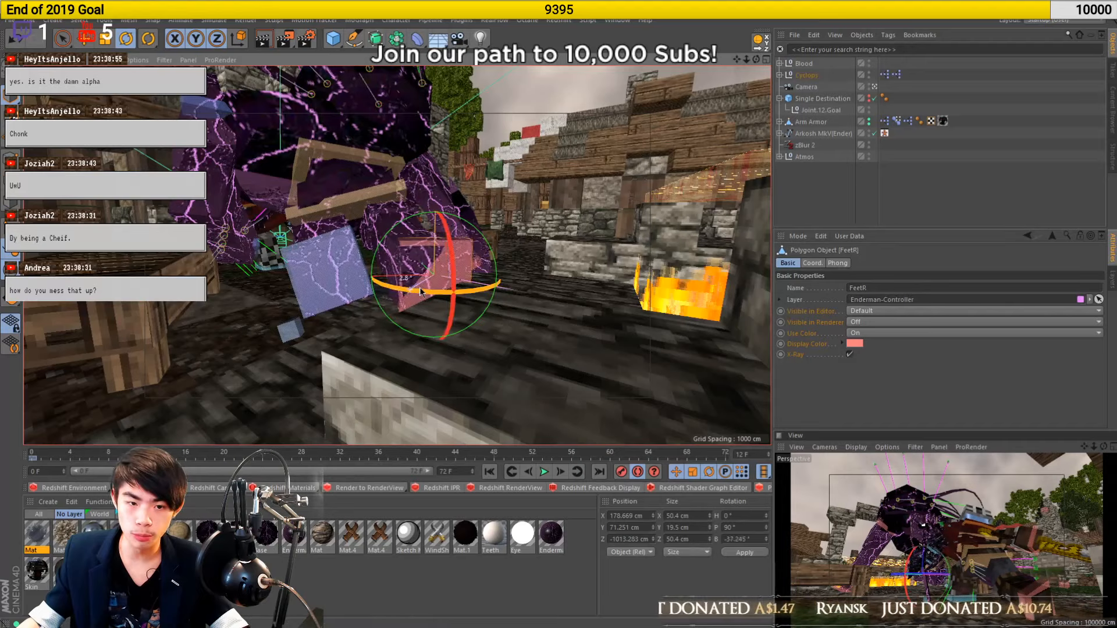
left_click_drag(424, 289, 435, 285)
mouse_move(402, 245)
left_mouse_down("alt")
mouse_move(588, 238)
mouse_move(564, 343)
mouse_move(474, 326)
mouse_move(457, 346)
left_mouse_up("alt")
middle_click_drag(456, 346, 390, 325, "alt")
key("e")
left_click_drag(447, 316, 485, 313)
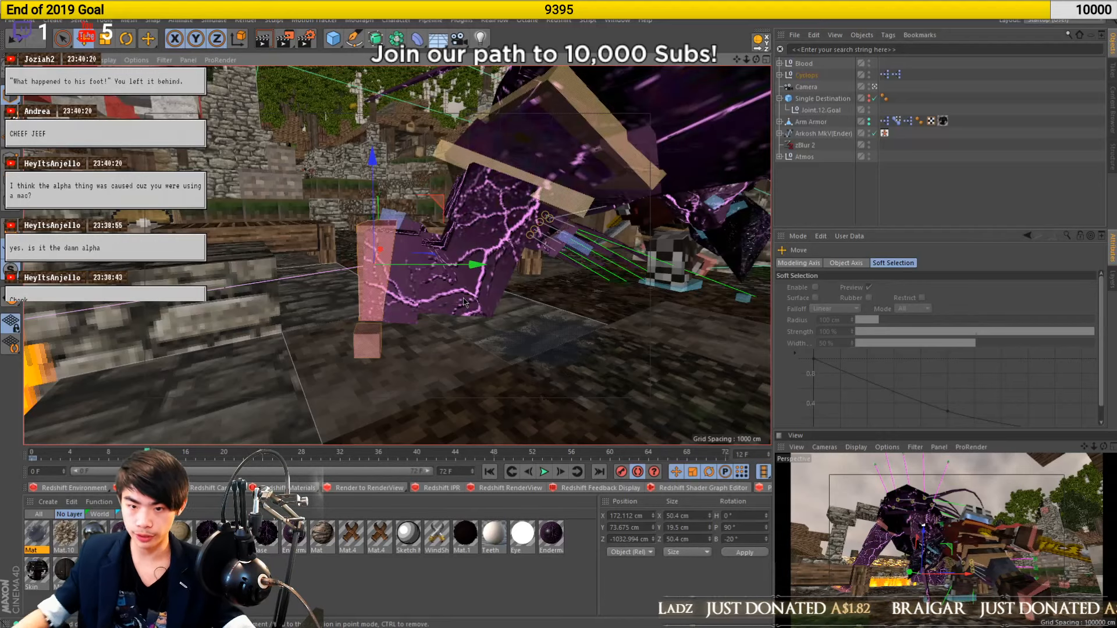
Create a new project with a default material, view the material's Color channel in the Material Editor and close the editor
left_click(982, 98)
key("ctrl+n")
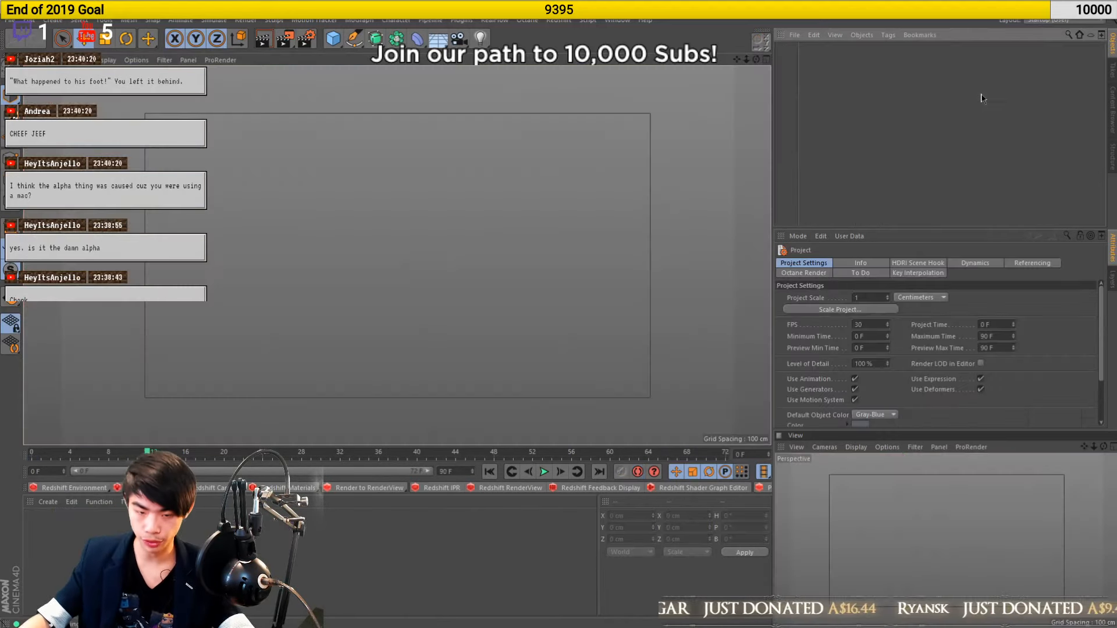
double_click(37, 538)
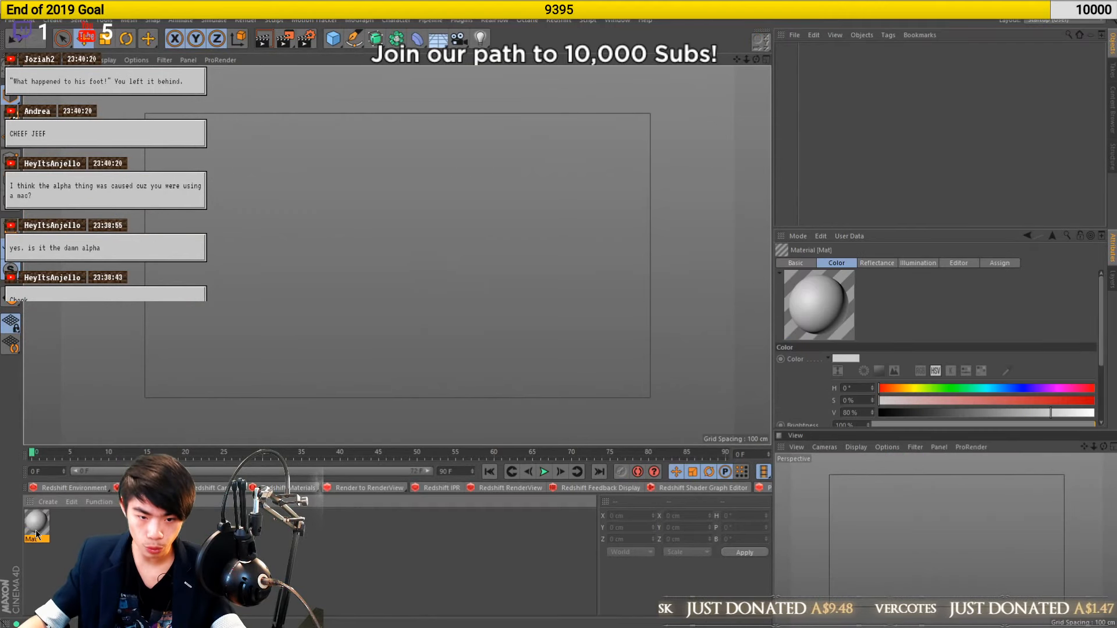
double_click(36, 527)
left_click(237, 262)
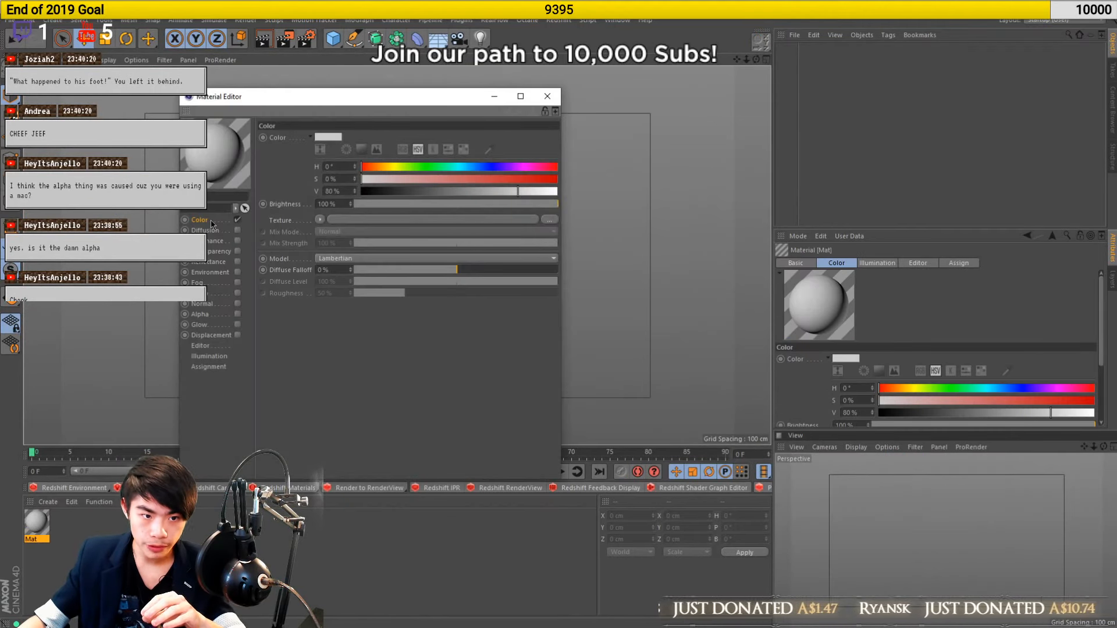
mouse_move(449, 622)
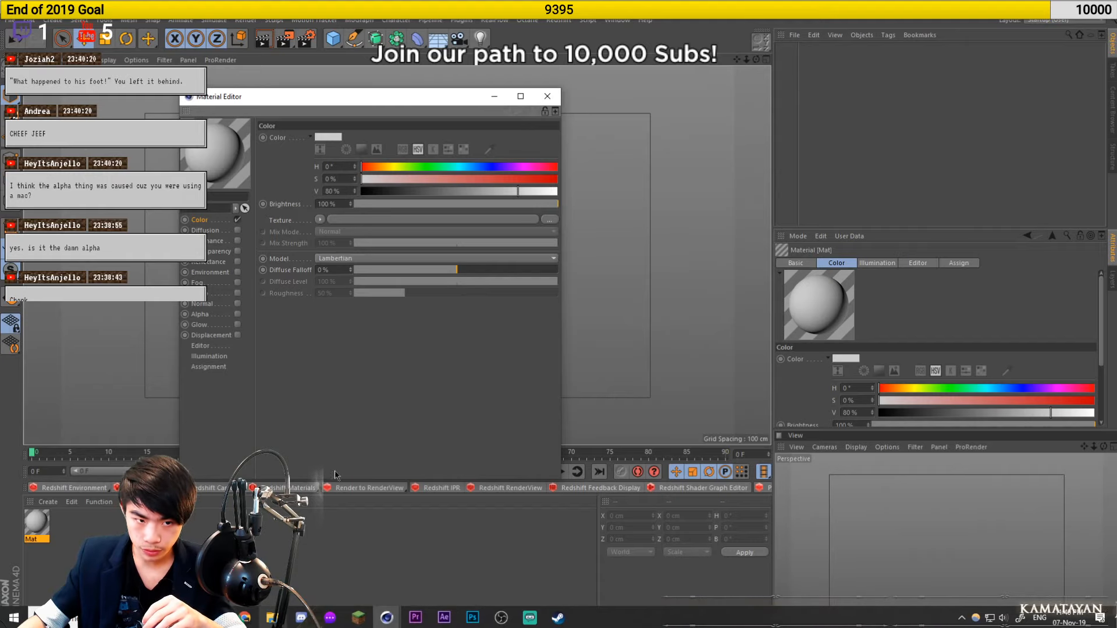
left_click(548, 98)
left_click(1005, 117)
key("alt+F4")
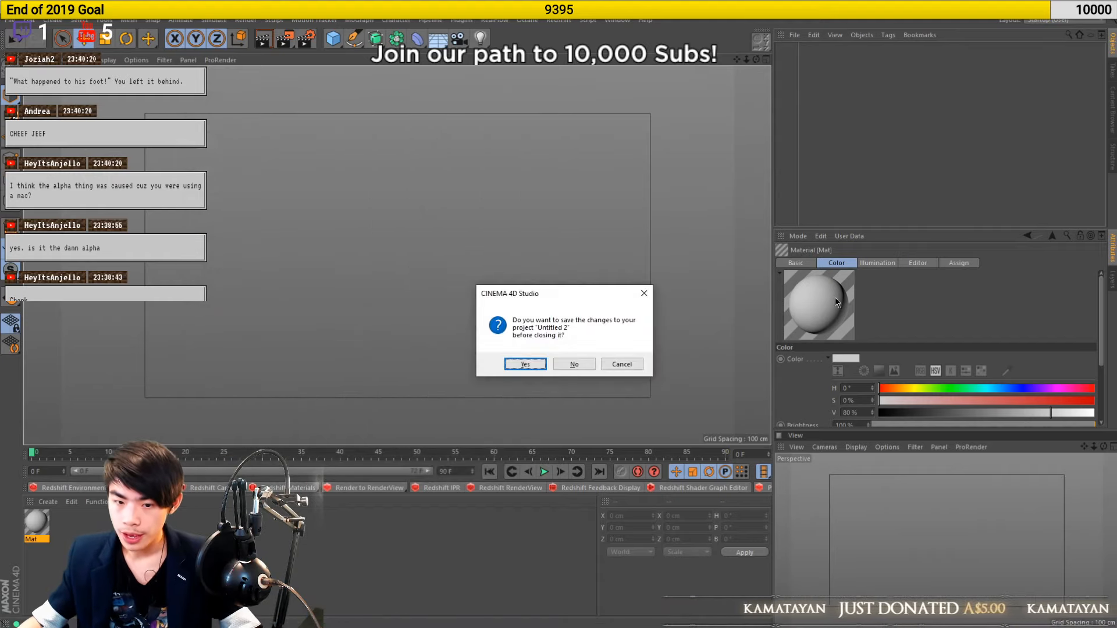
left_click(621, 364)
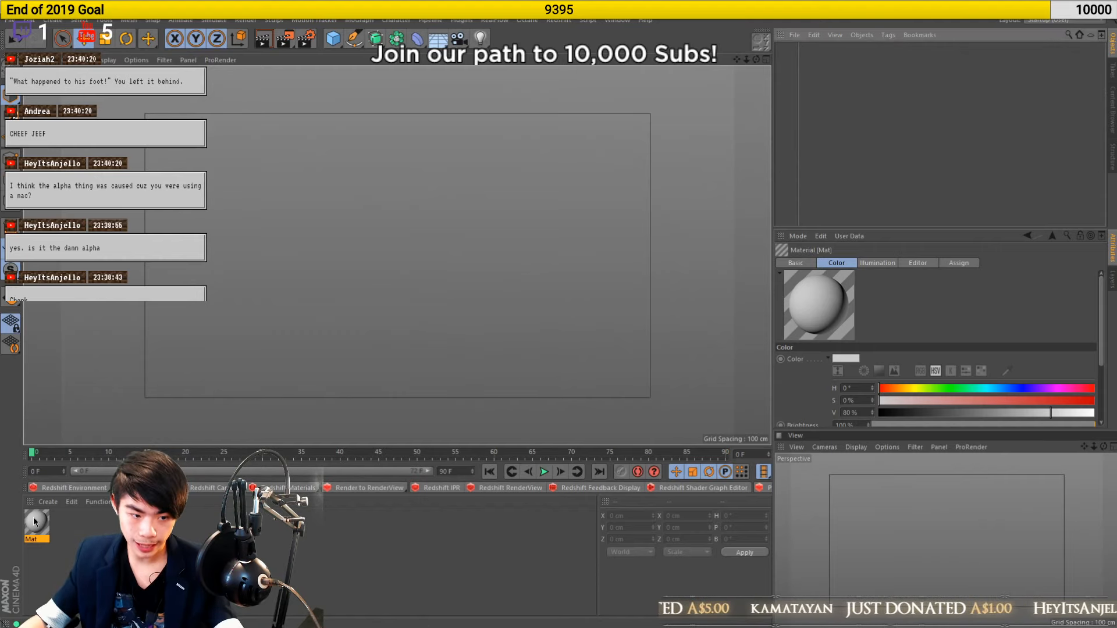
Inspect the default material's Alpha and Color channels in the Material Editor, and close the test project without saving
double_click(33, 517)
left_click(211, 297)
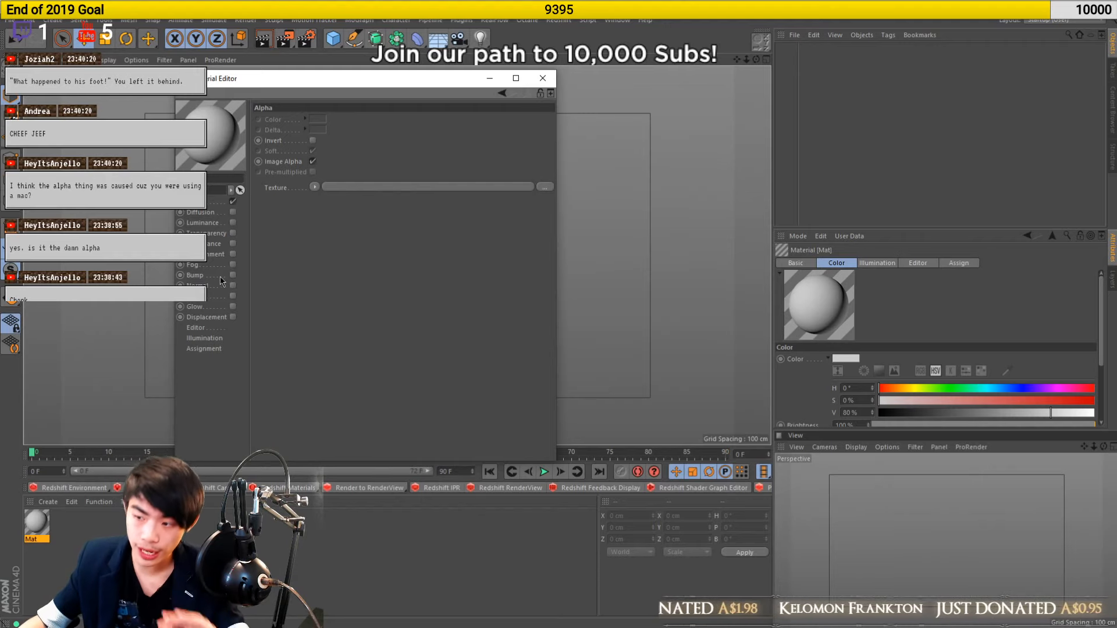
left_click(215, 201)
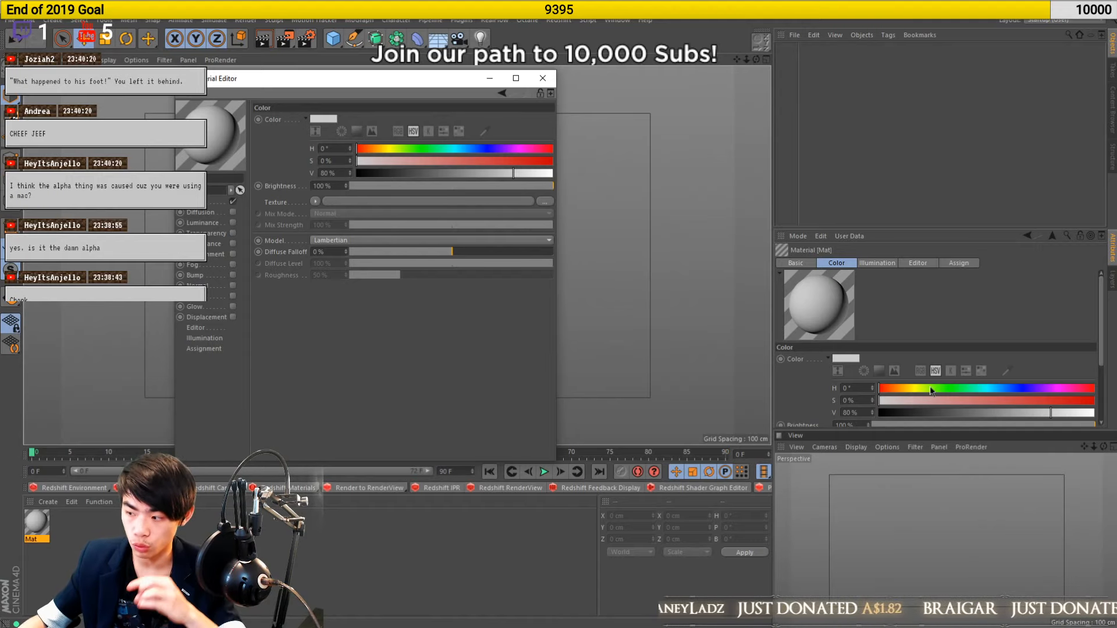
left_click(543, 78)
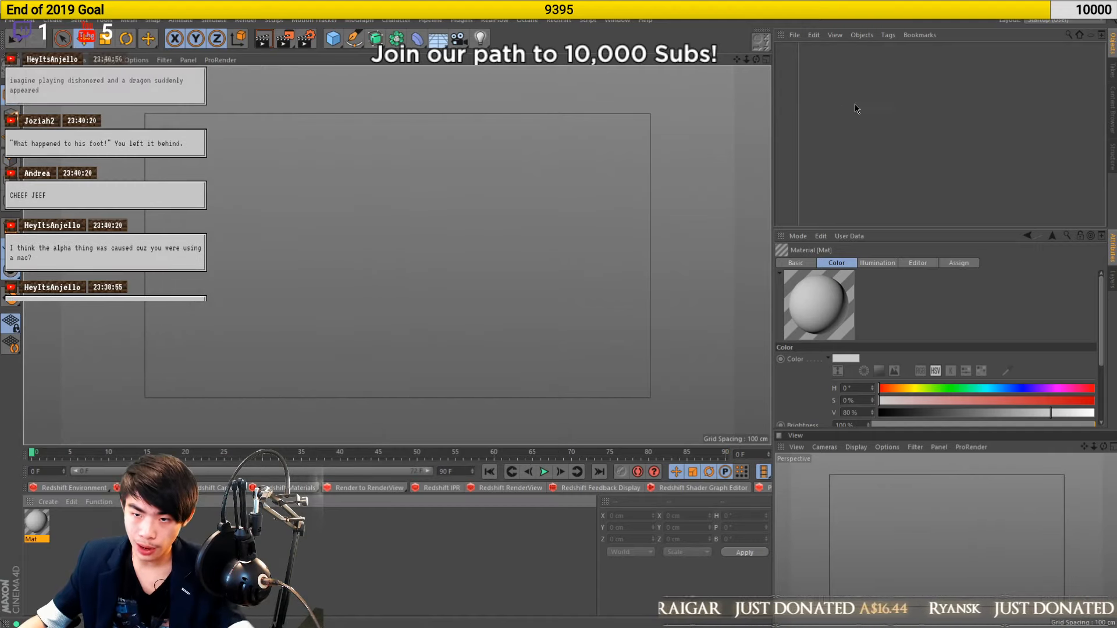
key("ctrl+F4")
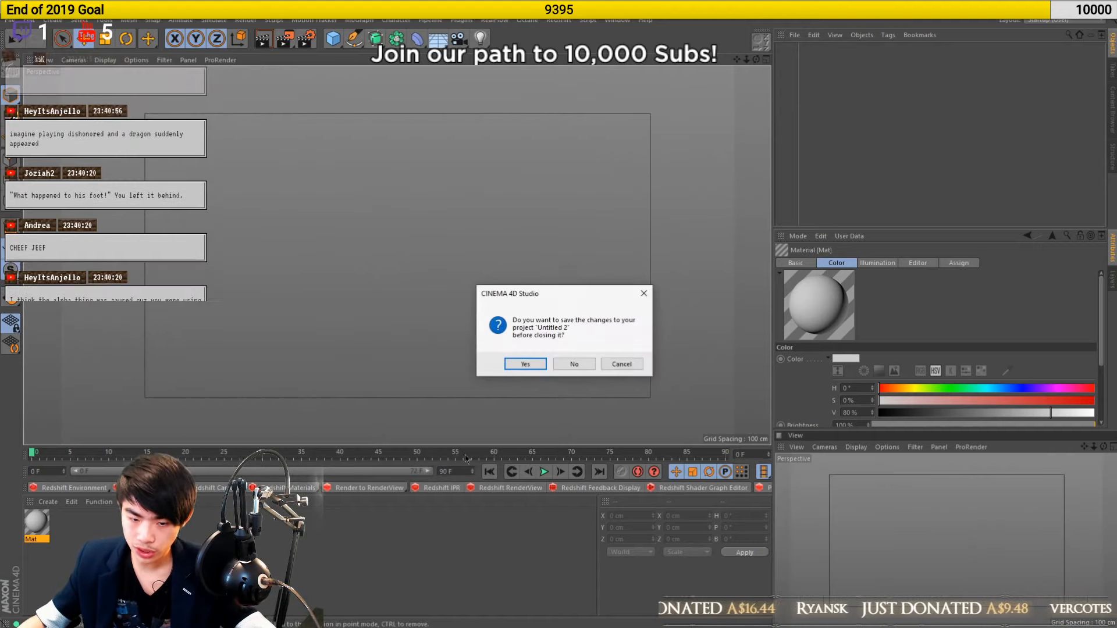
left_click(581, 368)
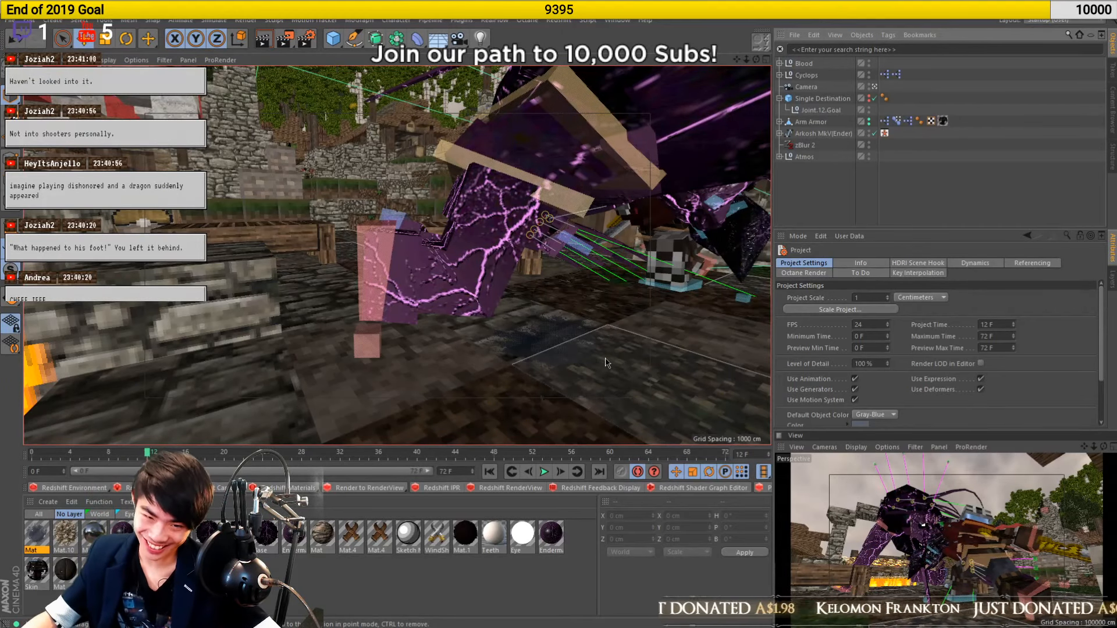
Rotate the creature's left foot controller FeetL at frame 12 to about H 142°, P 79°, B -183°
left_click_drag(396, 349, 640, 363, "alt")
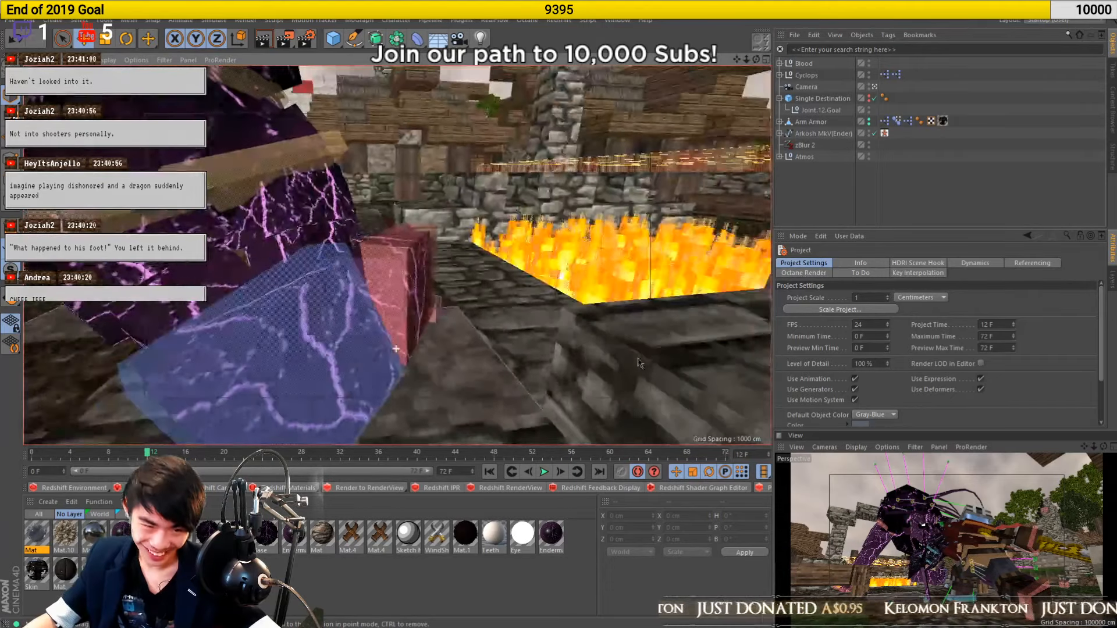
scroll(248, 339, "down", 4)
middle_click_drag(253, 345, 473, 298, "alt")
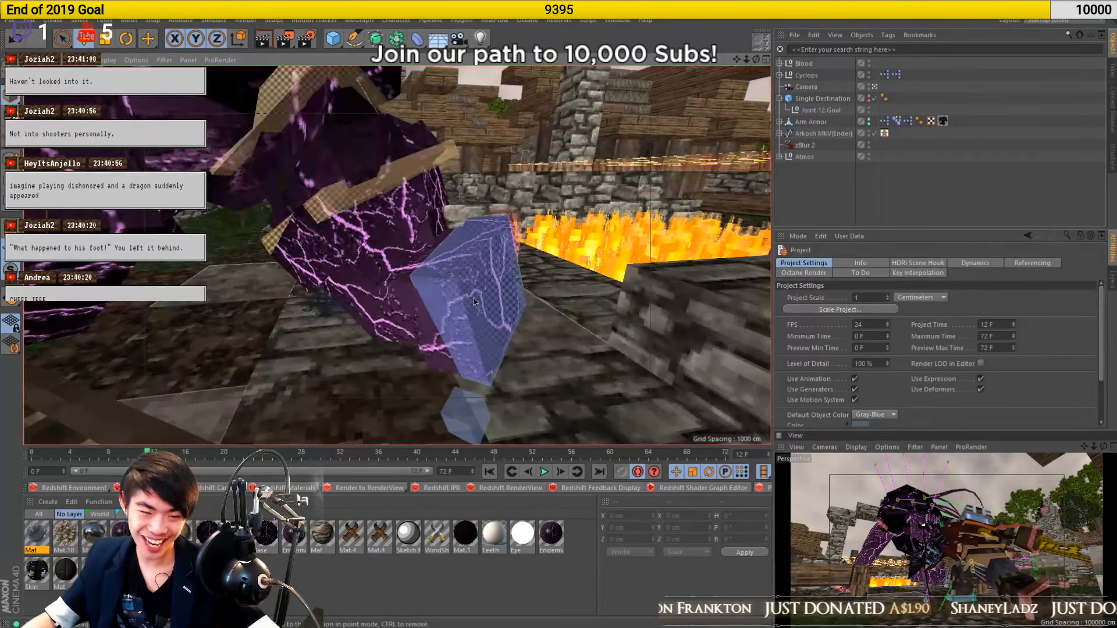
left_click(473, 297)
key("r")
mouse_move(468, 305)
left_mouse_down()
mouse_move(454, 320)
mouse_move(454, 303)
left_mouse_up()
scroll(357, 327, "down", 5)
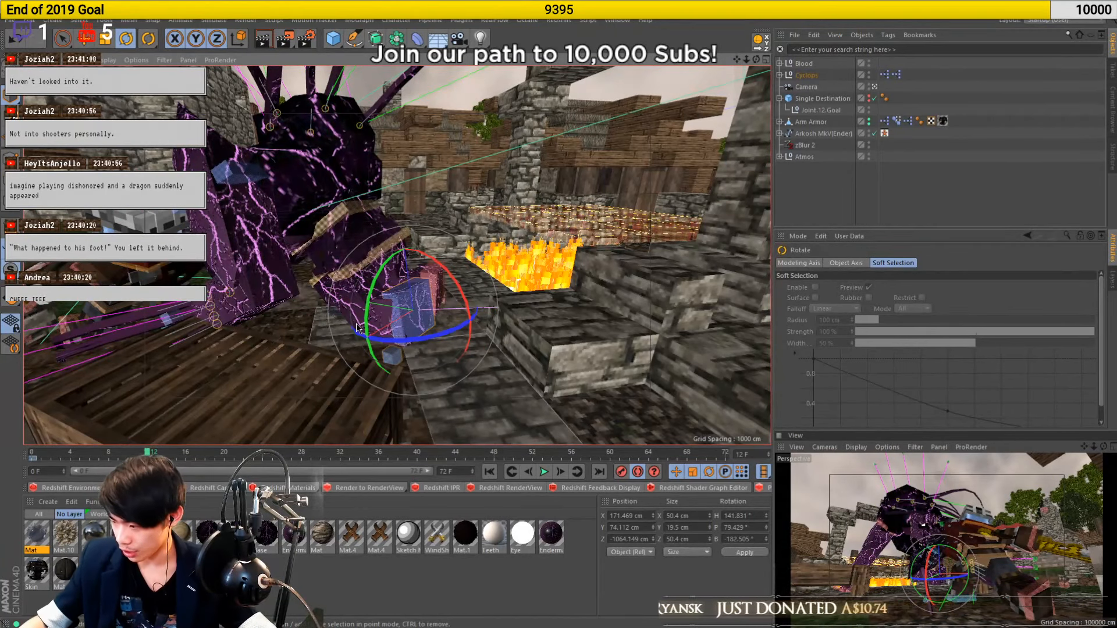
scroll(358, 327, "up", 4)
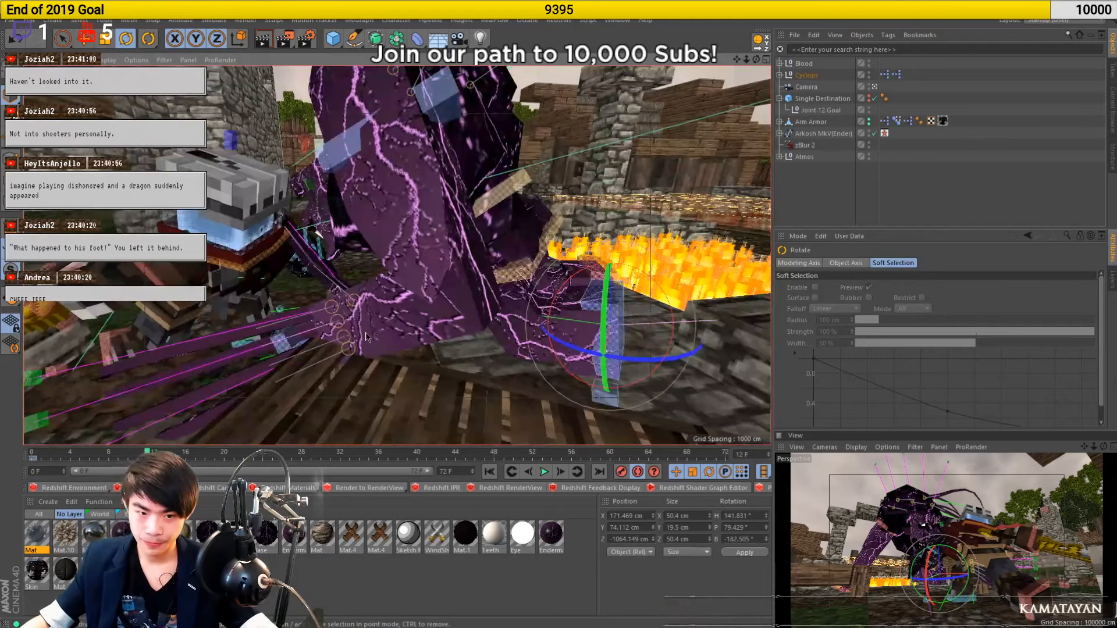
scroll(366, 337, "down", 2)
Go to frame 0 and select the creature's Back controller
left_click(40, 457)
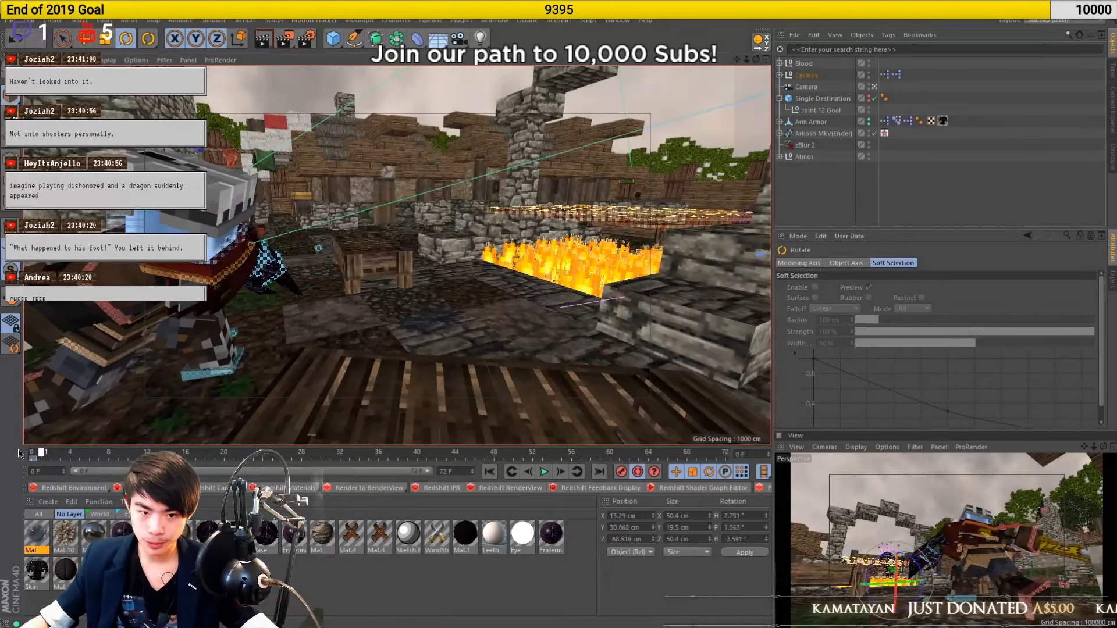
left_click_drag(1, 380, 535, 299, "alt")
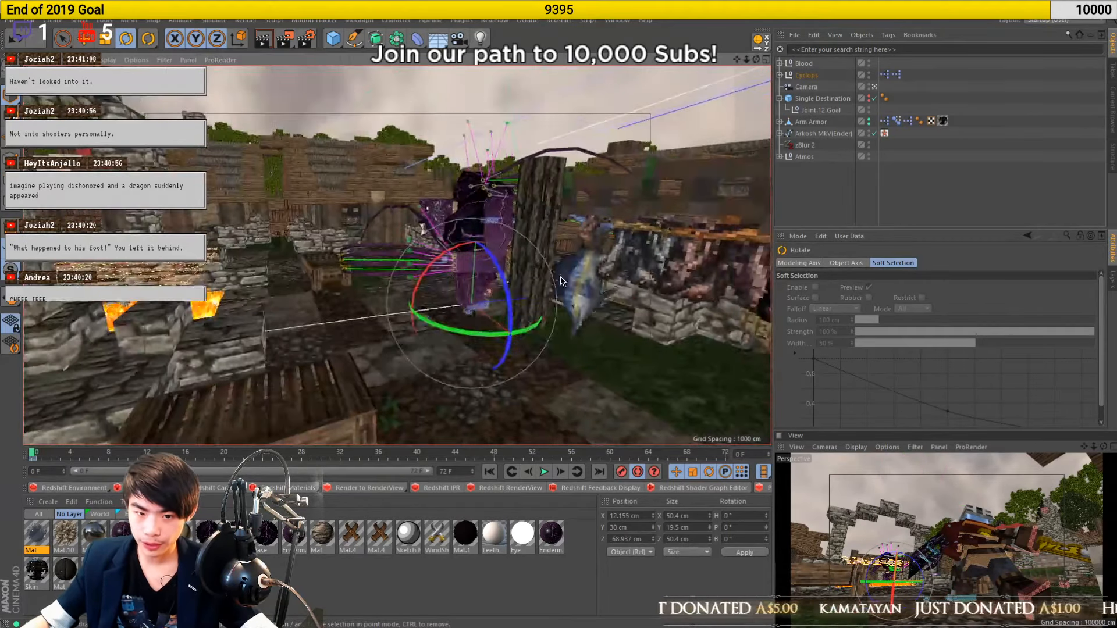
scroll(466, 301, "up", 5)
left_click_drag(463, 283, 467, 261, "alt")
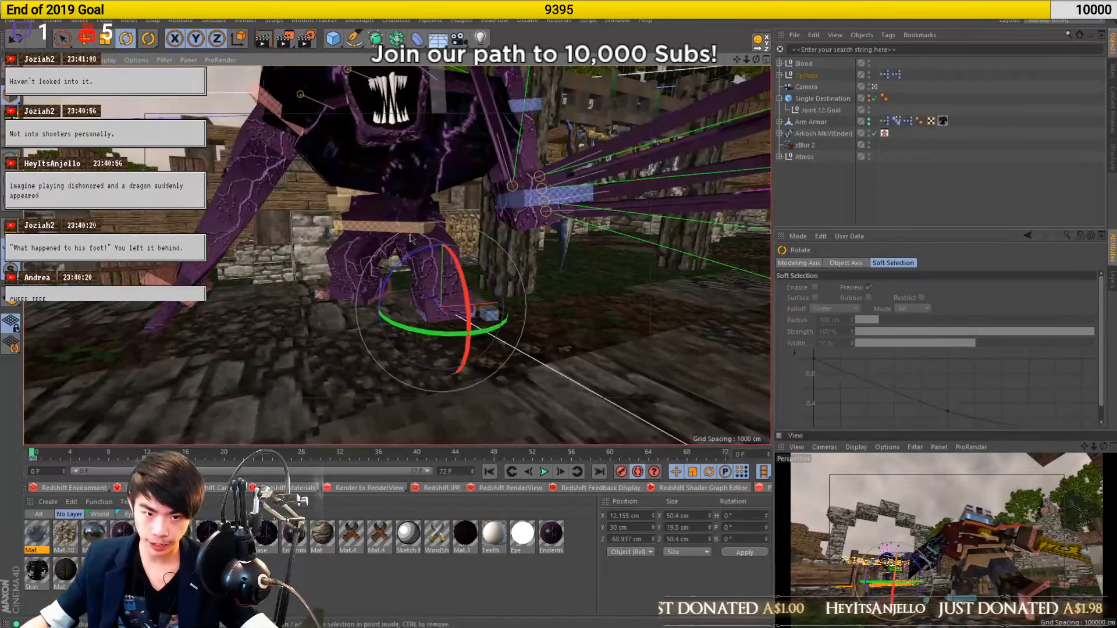
left_click(367, 226)
left_click(344, 191)
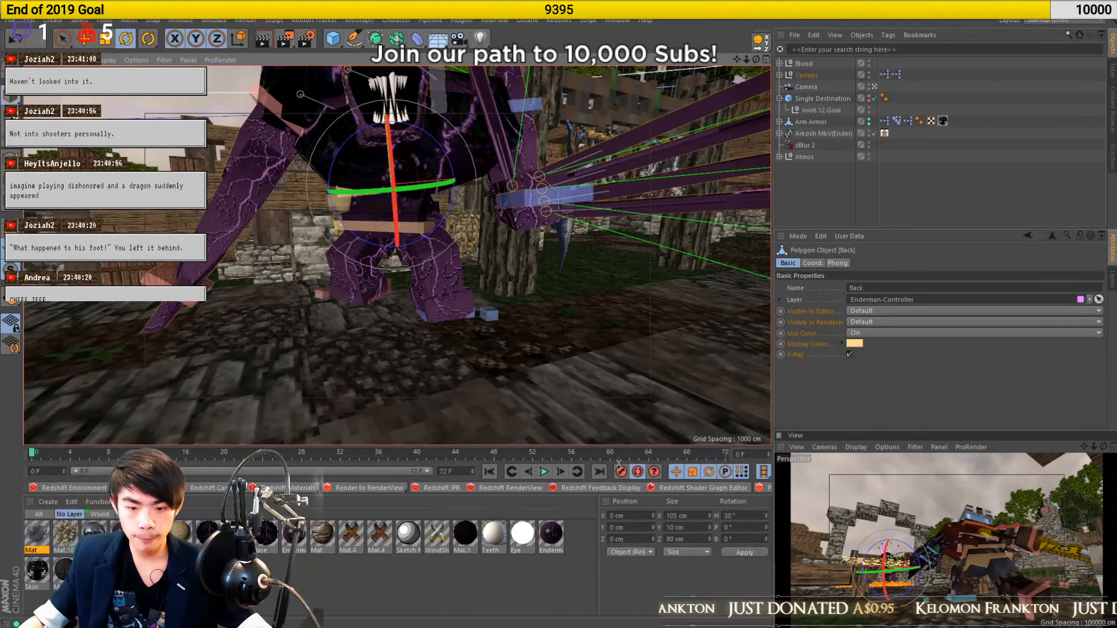
Rotate the Back controller at frame 12 to about H -20°, P -19°, B 2°
left_click(146, 453)
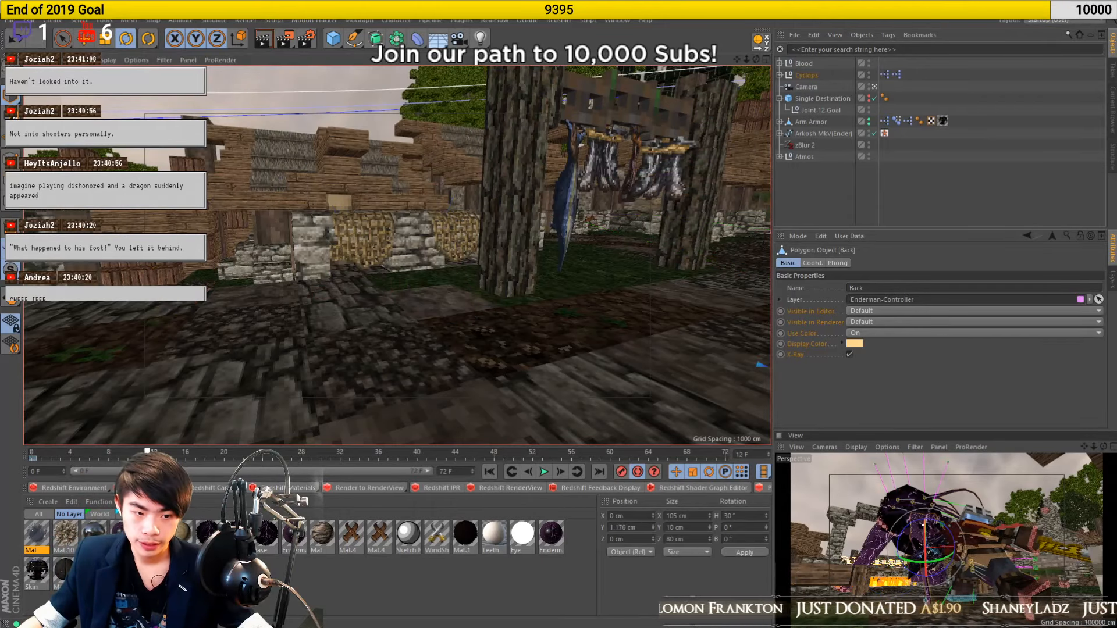
scroll(342, 378, "down", 10)
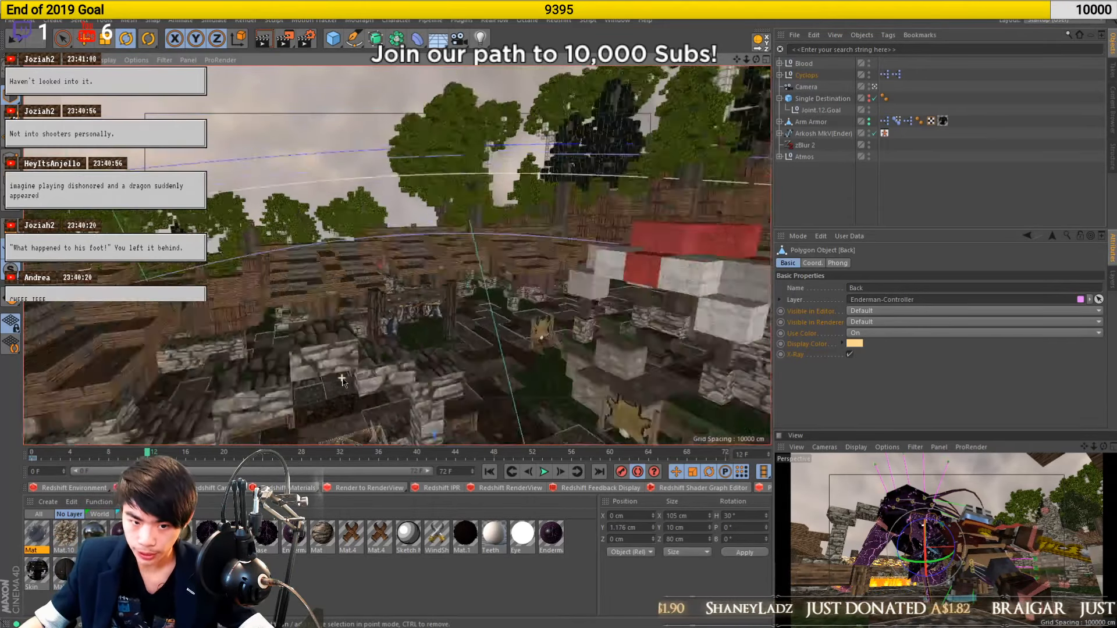
middle_click_drag(365, 428, 407, 372, "alt")
scroll(490, 429, "up", 3)
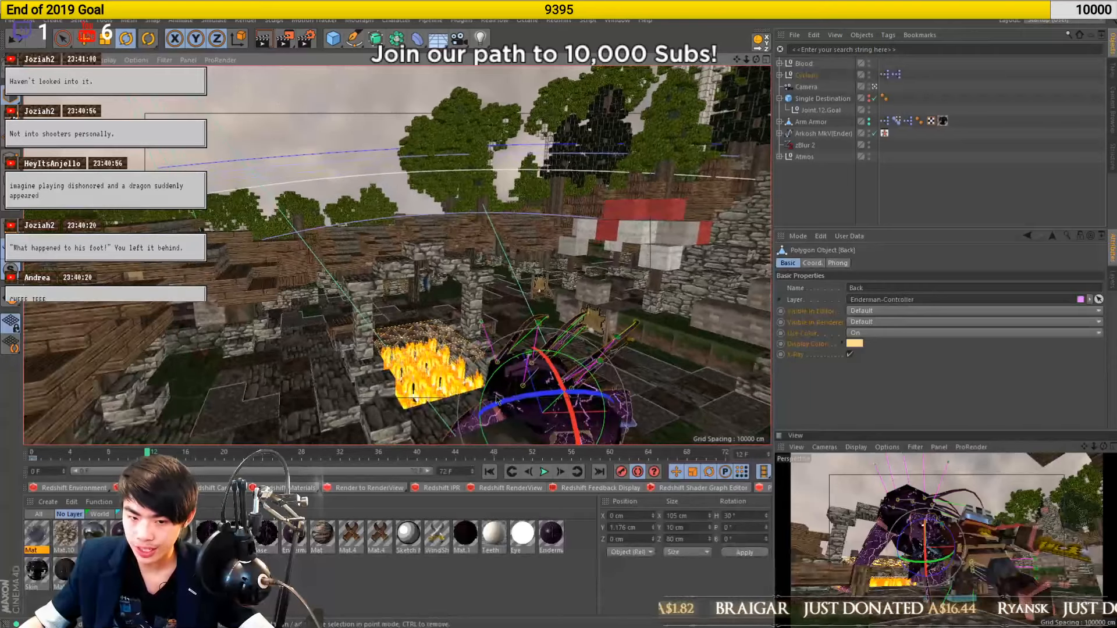
left_click_drag(507, 409, 472, 321, "alt")
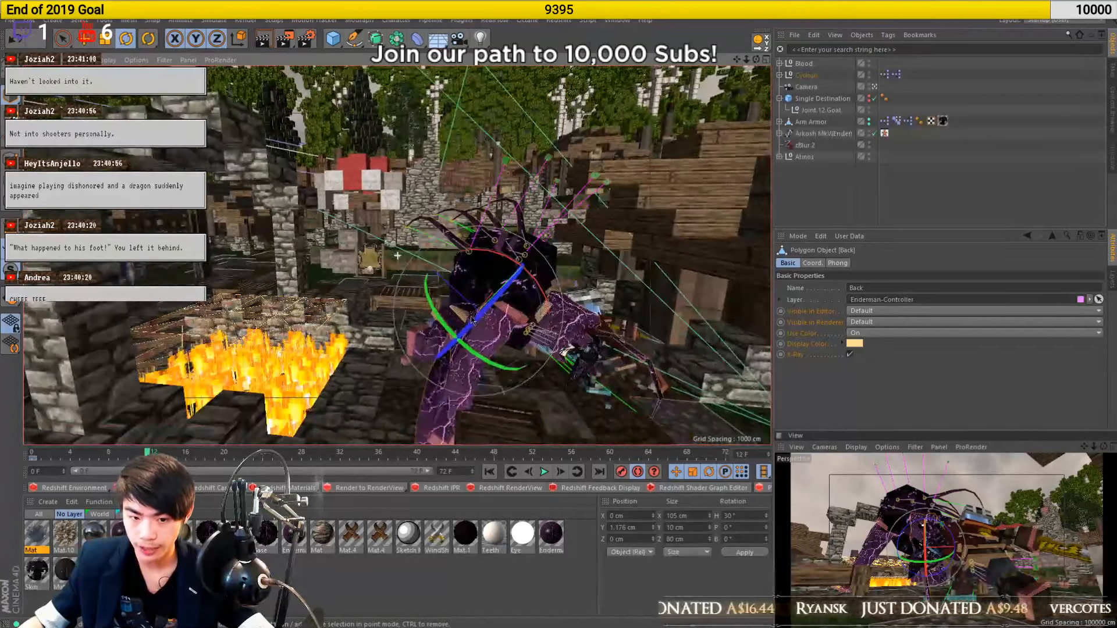
scroll(478, 327, "up", 3)
left_click_drag(494, 373, 457, 287, "alt")
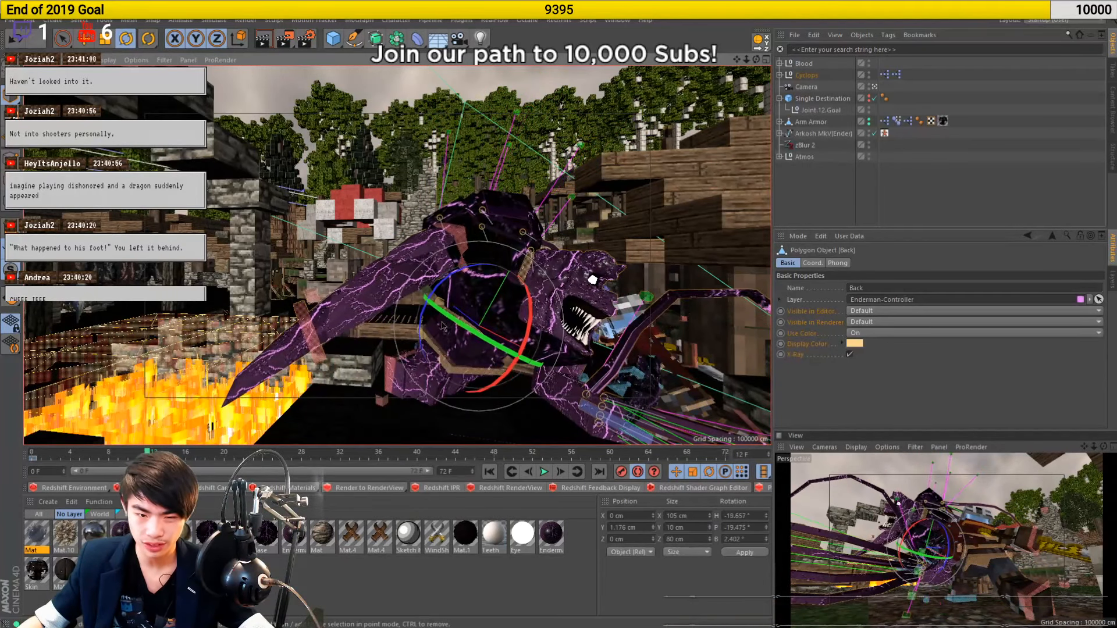
Select the ArmR.Shoulder controller and rotate it at frame 12 to about H 197°, P -44°, B 208°, raising the right arm
left_click(460, 233)
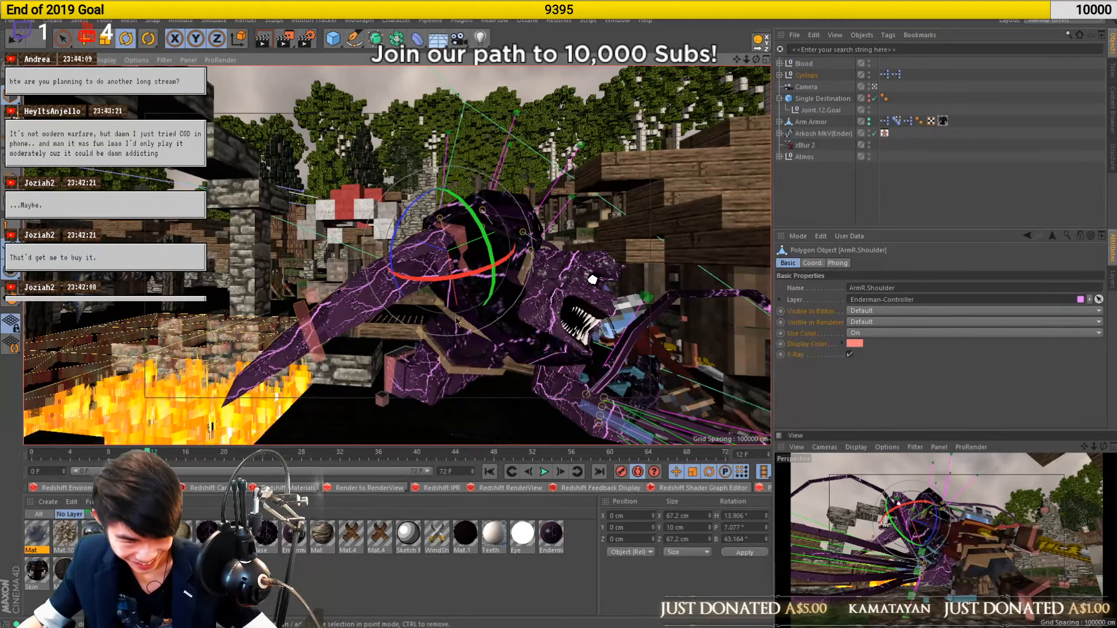
left_click(489, 472)
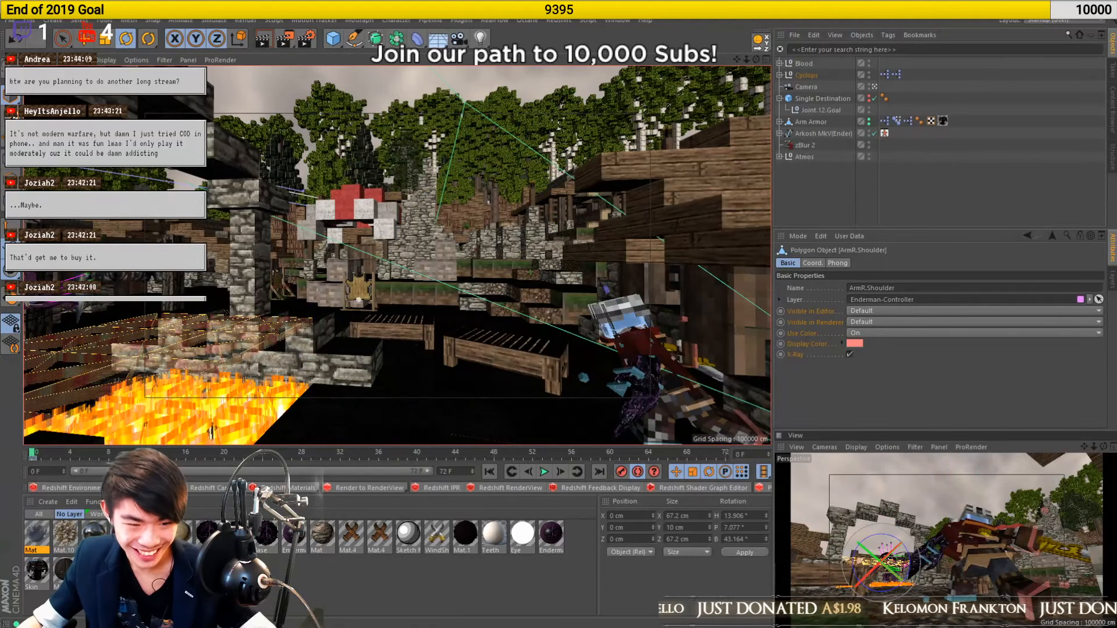
left_click(147, 453)
left_click_drag(600, 140, 536, 105)
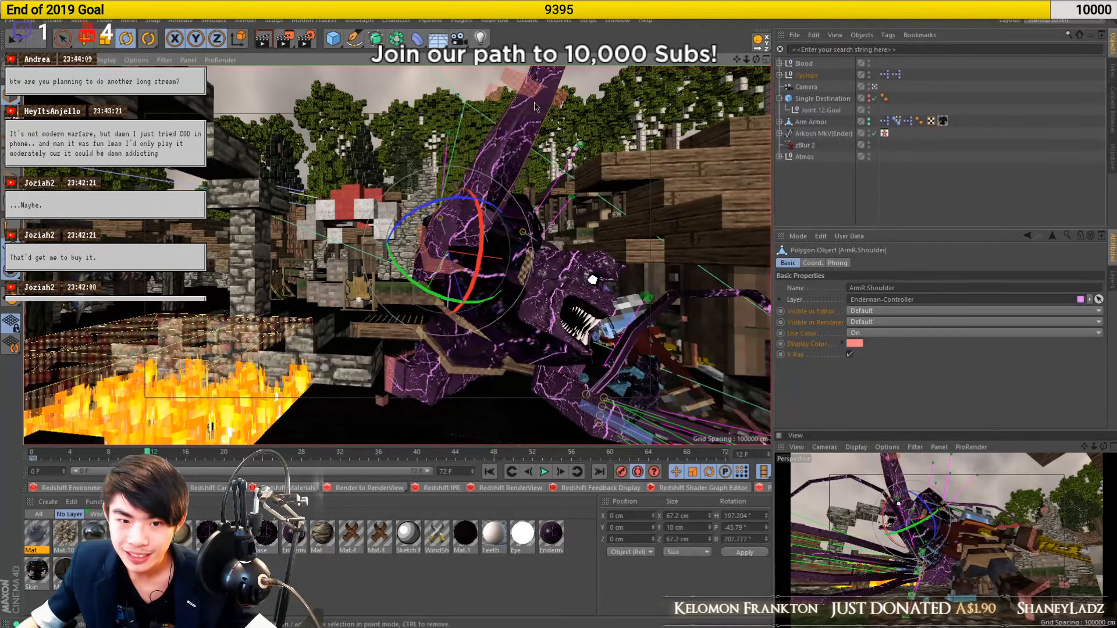
left_click_drag(535, 106, 436, 273, "alt")
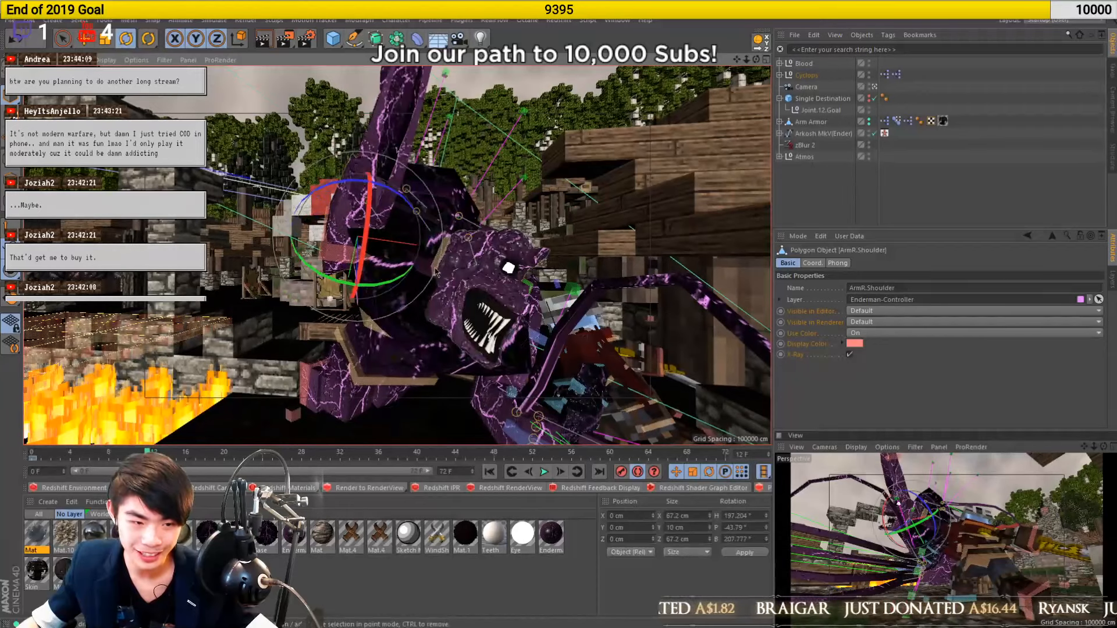
Select the creature's Neck controller and return to frame 0
left_click(436, 272)
left_click(35, 455)
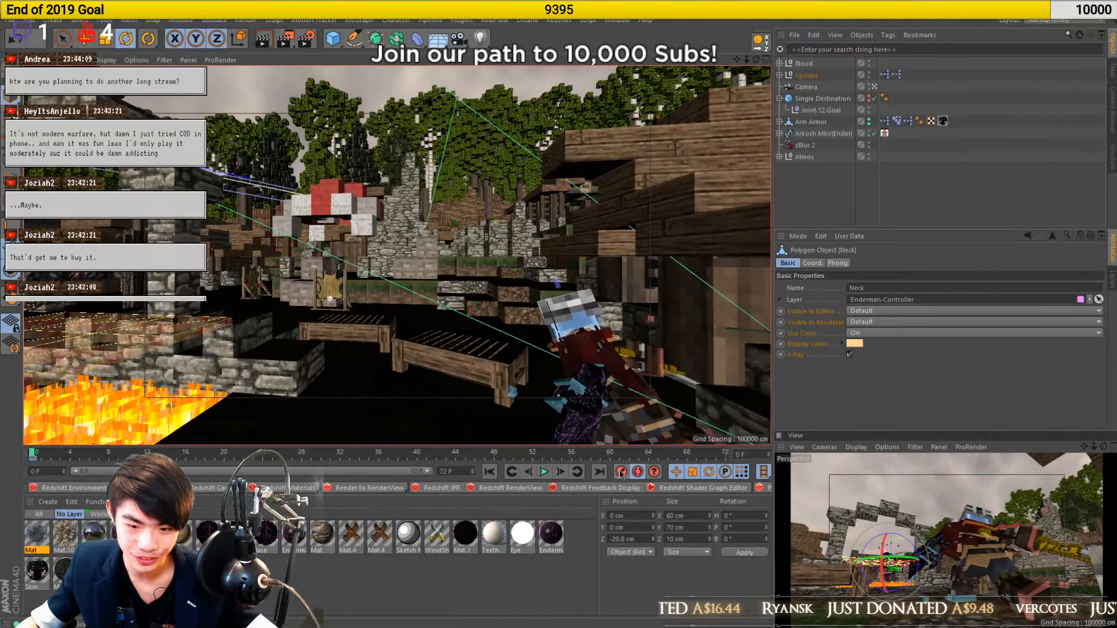
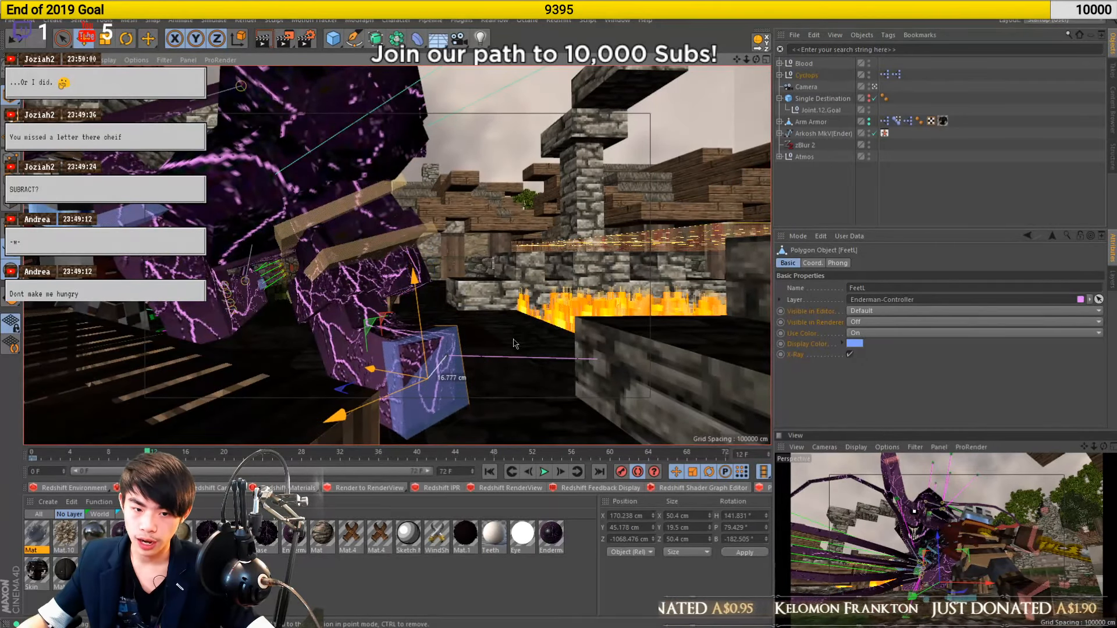
Select the creature's ArmL.Shoulder controller and go to frame 0
left_click_drag(409, 257, 235, 286, "alt")
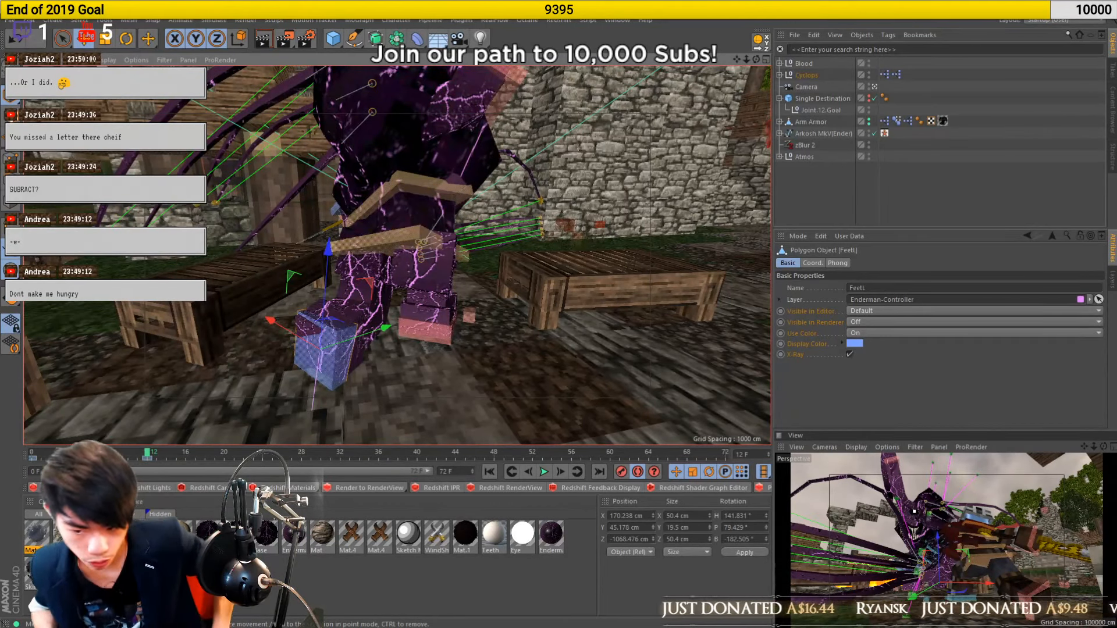
left_click_drag(389, 145, 377, 247, "alt")
middle_click_drag(377, 247, 490, 217, "alt")
scroll(407, 256, "up", 5)
scroll(407, 234, "up", 5)
left_click_drag(379, 219, 431, 177, "alt")
middle_click_drag(291, 249, 433, 181, "alt")
left_click(403, 156)
left_click_drag(381, 167, 394, 254, "alt")
scroll(407, 163, "up", 2)
left_click_drag(469, 122, 445, 250, "alt")
left_click(39, 453)
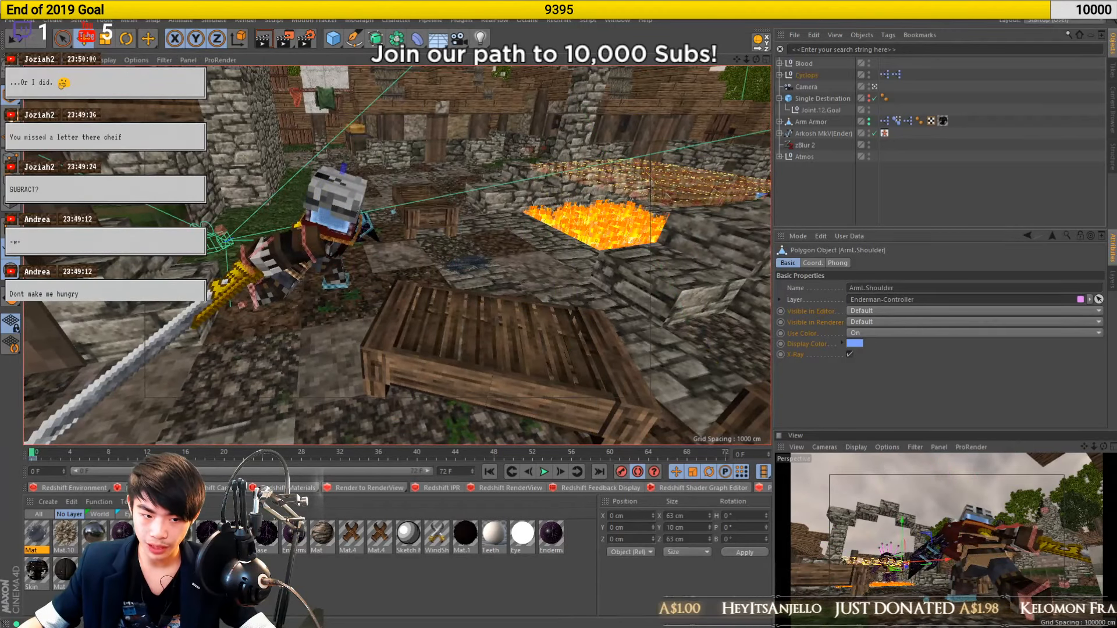
Rotate the ArmL.Shoulder controller at frame 12 to about H 65°, P -45°, B -21°
left_click_drag(34, 454, 148, 454)
key("r")
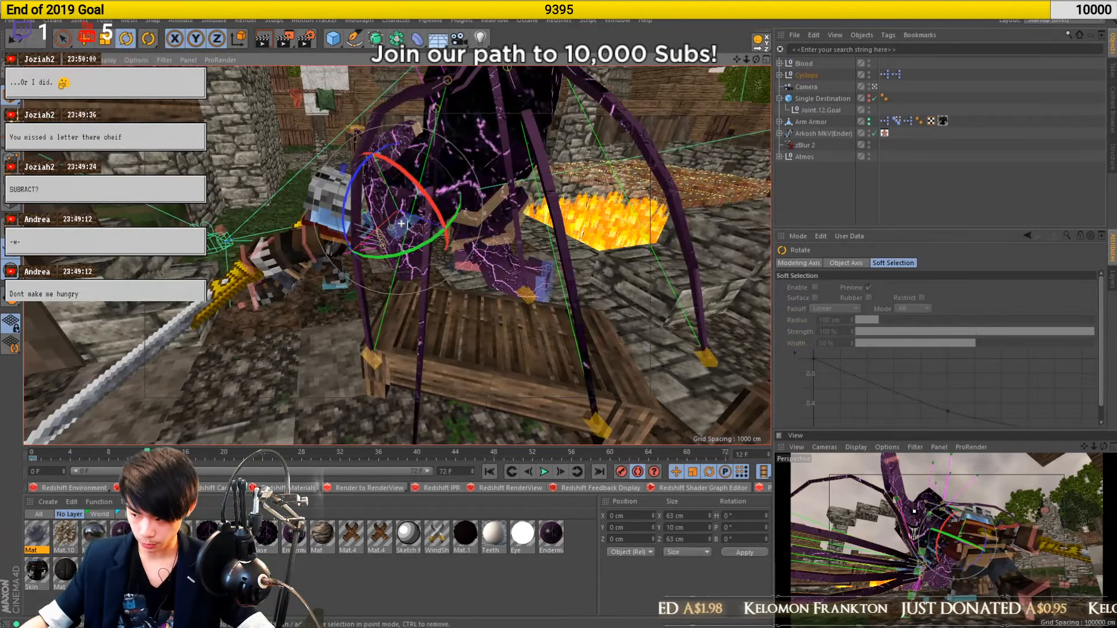
scroll(407, 232, "up", 5)
left_click_drag(435, 249, 366, 266)
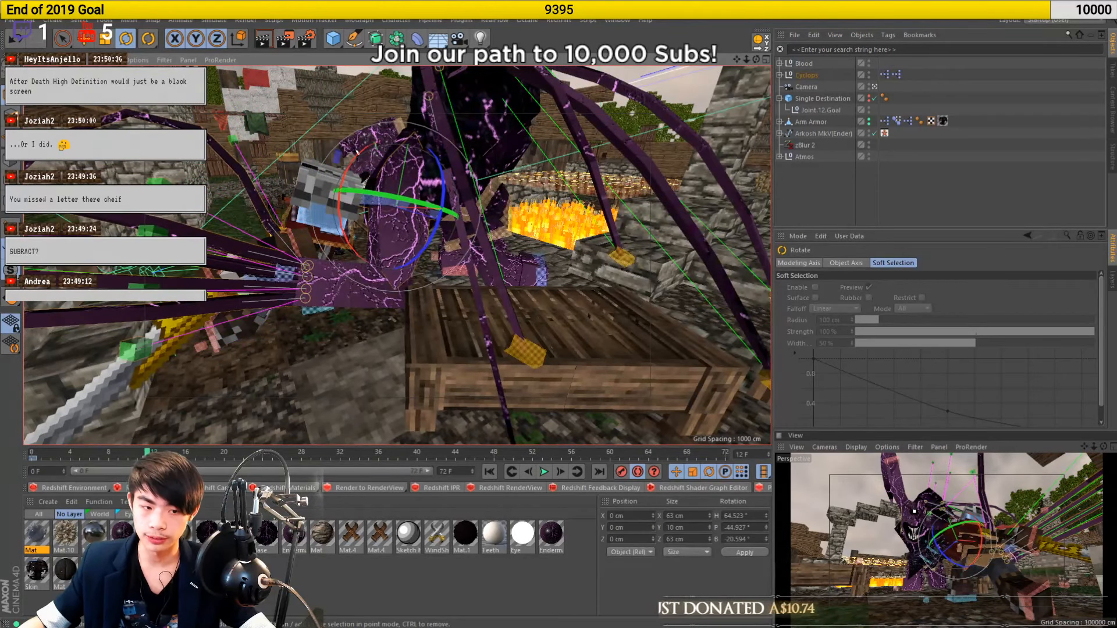
Rotate the creature's Back and waist controllers at frame 0 to turn its body sideways
mouse_move(45, 458)
left_mouse_down()
mouse_move(2, 469)
mouse_move(64, 452)
mouse_move(190, 448)
mouse_move(2, 451)
mouse_move(138, 453)
mouse_move(29, 453)
mouse_move(200, 429)
mouse_move(29, 447)
left_mouse_up()
left_click_drag(250, 262, 588, 309, "alt")
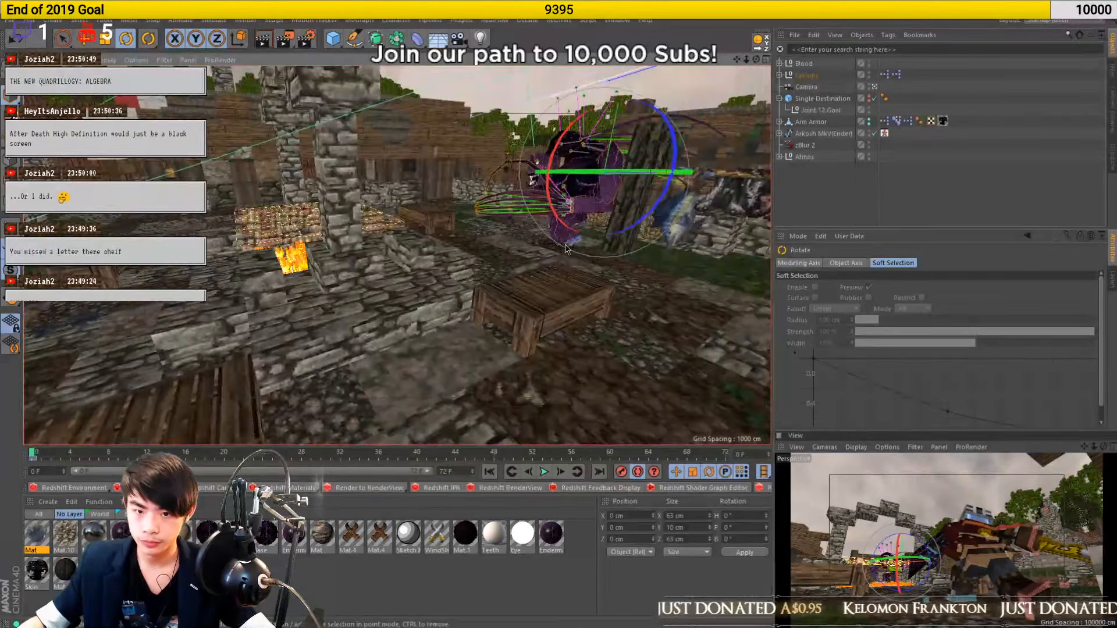
scroll(561, 249, "up", 4)
scroll(562, 227, "up", 4)
left_click_drag(562, 227, 596, 152, "alt")
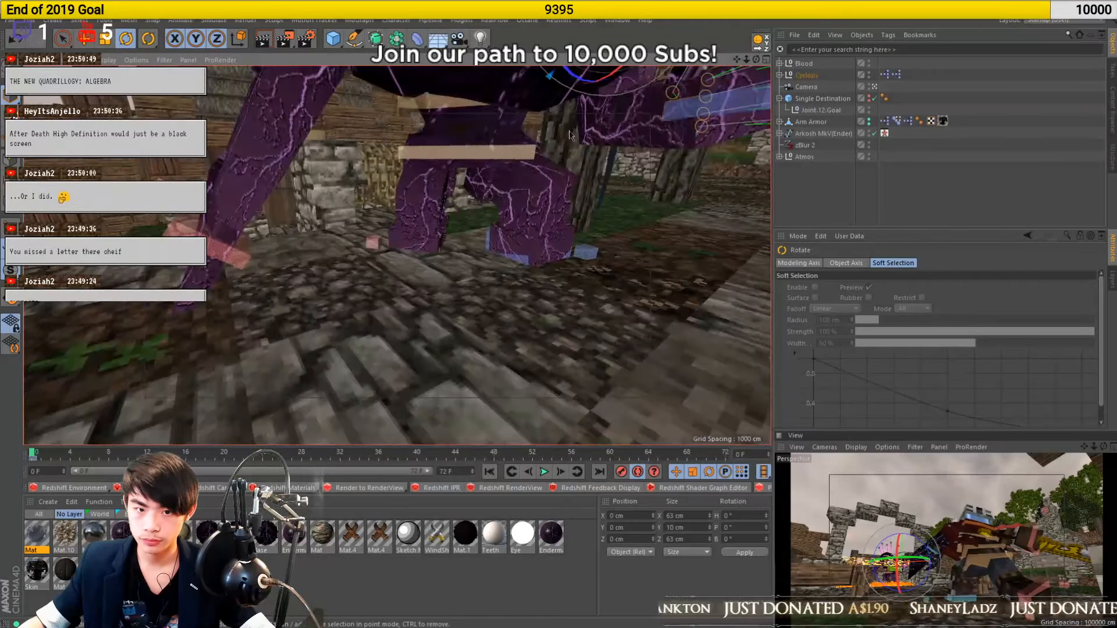
left_click(442, 101)
left_click_drag(444, 110, 403, 283, "alt")
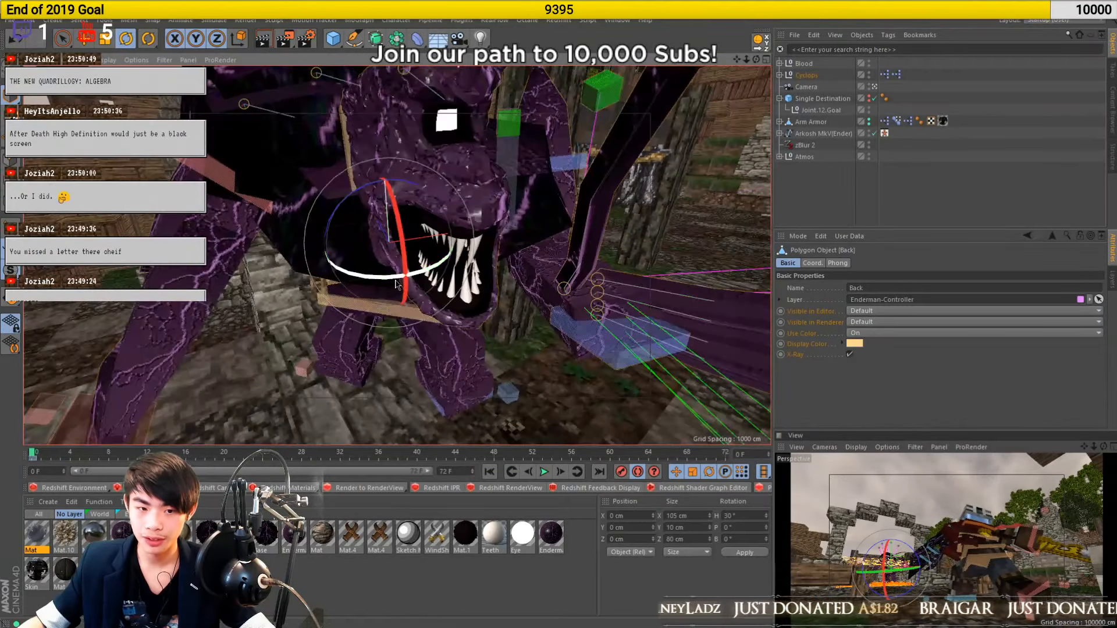
mouse_move(42, 454)
left_mouse_down()
mouse_move(80, 452)
mouse_move(30, 452)
left_mouse_up()
left_click_drag(237, 328, 330, 220, "alt")
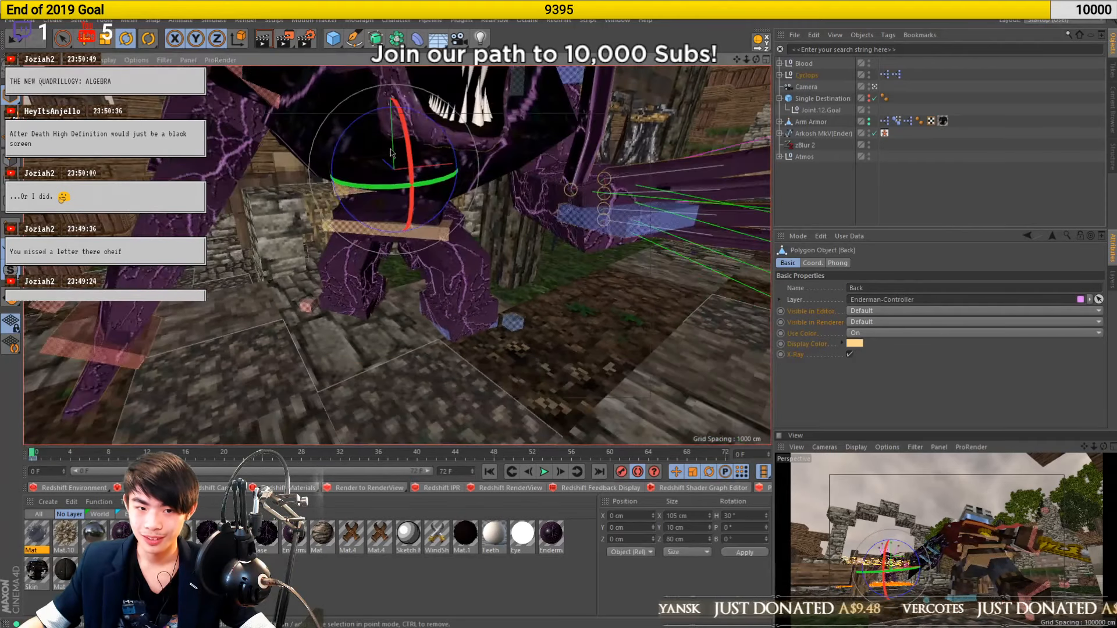
left_click_drag(372, 162, 405, 187)
left_click(367, 227)
left_click_drag(365, 234, 390, 239)
Rotate the ArmR.Shoulder controller at frame 0 to about H 68°, P -19°, B 52°
middle_click_drag(366, 131, 344, 162, "alt")
left_click(340, 142)
mouse_move(338, 143)
left_mouse_down("alt")
mouse_move(344, 176)
mouse_move(314, 146)
mouse_move(331, 163)
left_mouse_up("alt")
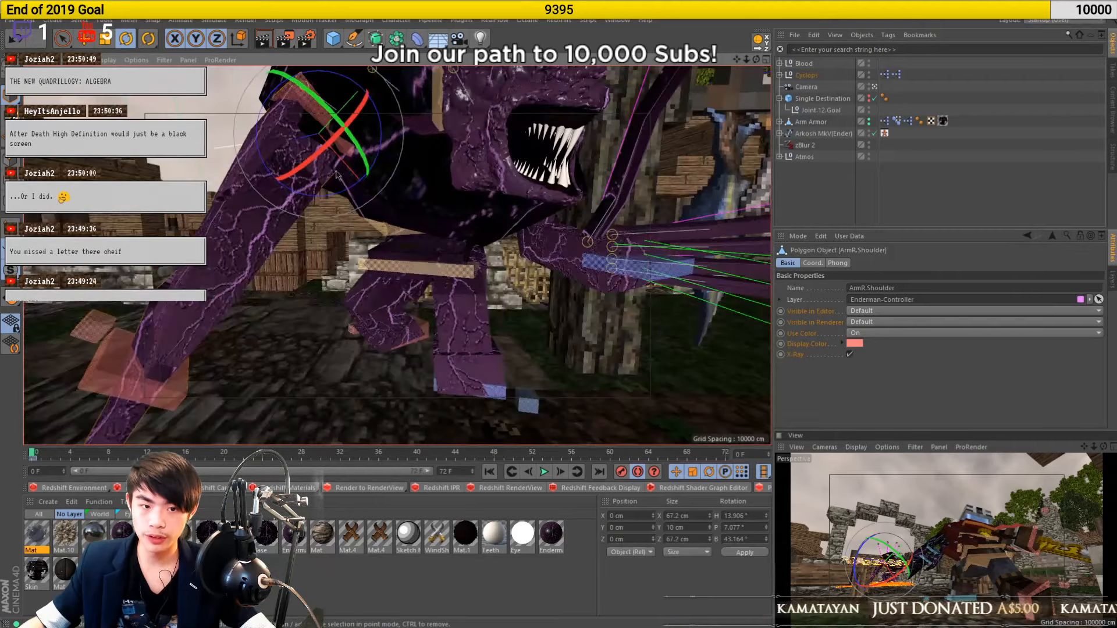
middle_click_drag(332, 166, 340, 192, "alt")
left_click_drag(340, 182, 377, 148)
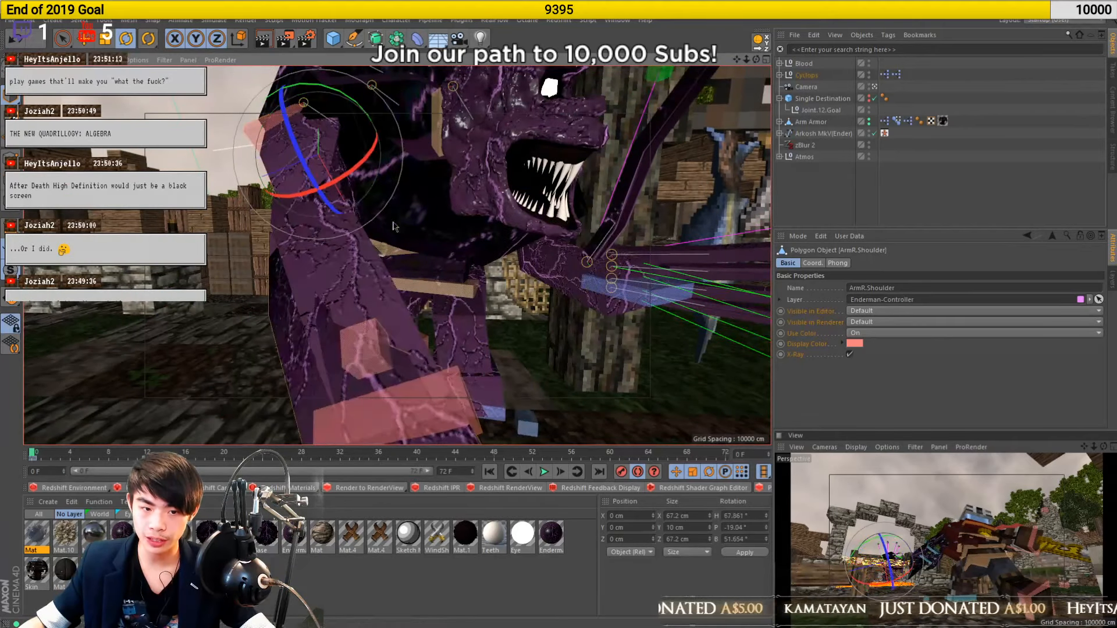
Move the creature's right hand controller at frame 0 up to just below its mouth
left_click(389, 409)
key("e")
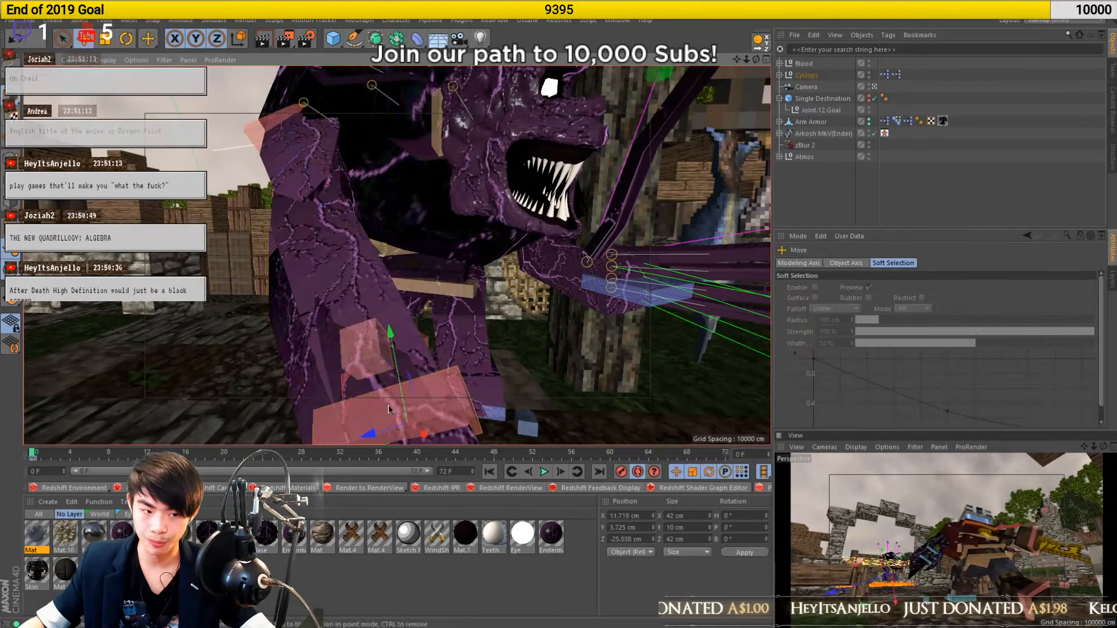
left_click_drag(389, 409, 432, 240)
Rotate the creature's Neck controller at frame 0 to about H -39°, P 15°, B 4°
left_click(439, 145)
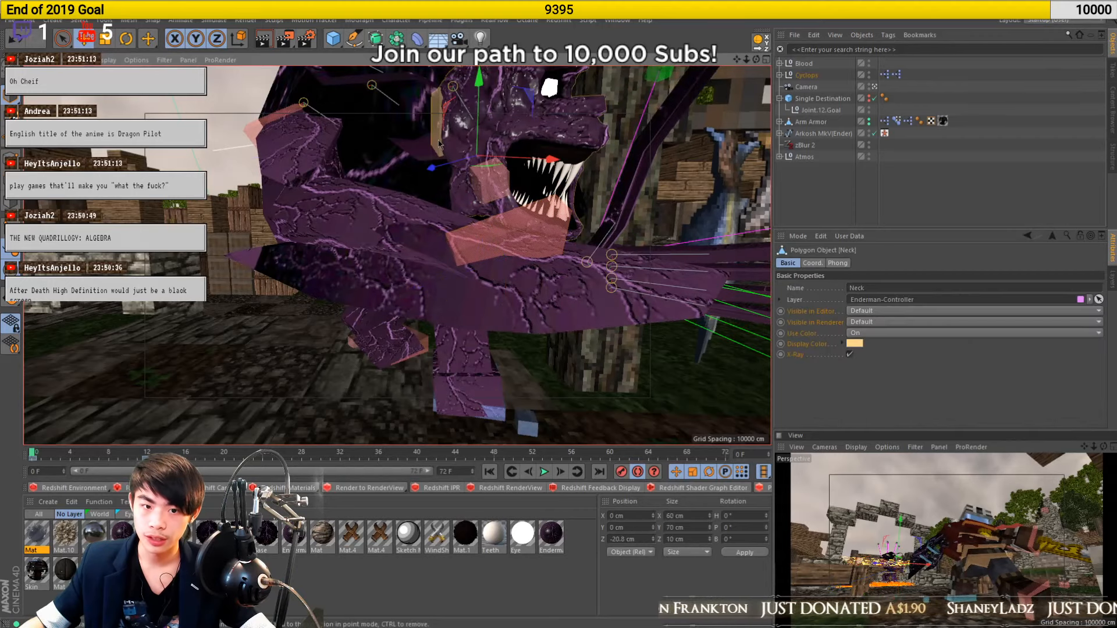
key("r")
left_click_drag(420, 181, 414, 193)
right_click_drag(414, 194, 395, 213, "alt")
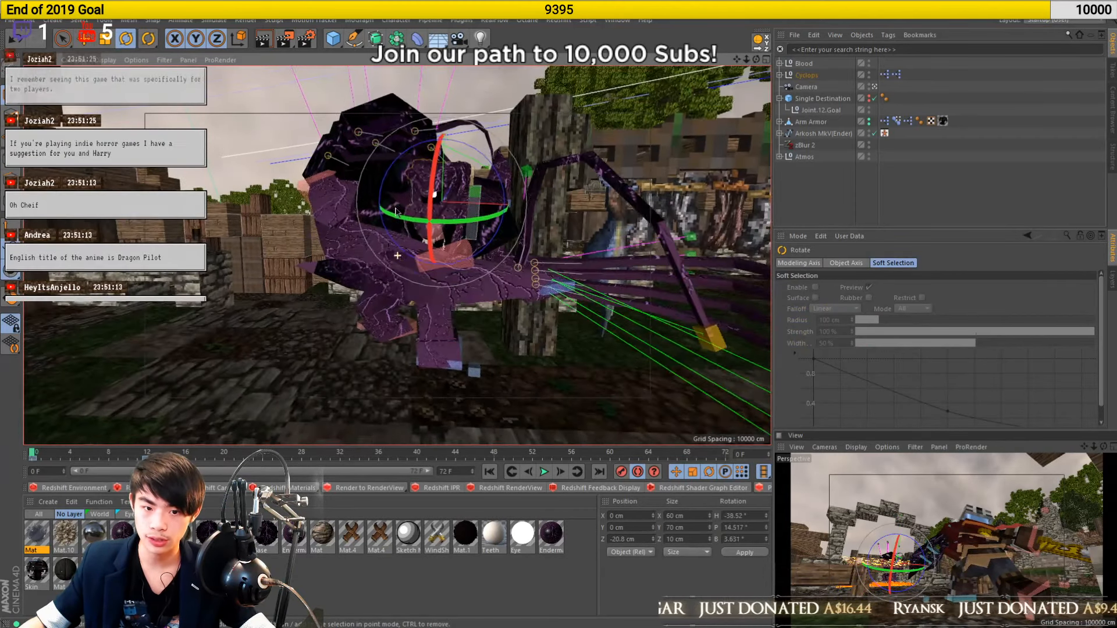
left_click_drag(396, 213, 253, 237, "alt")
Move the creature's left hand controller at frame 12 to about X -10, Y 28, Z -78 cm
left_click_drag(32, 453, 207, 444)
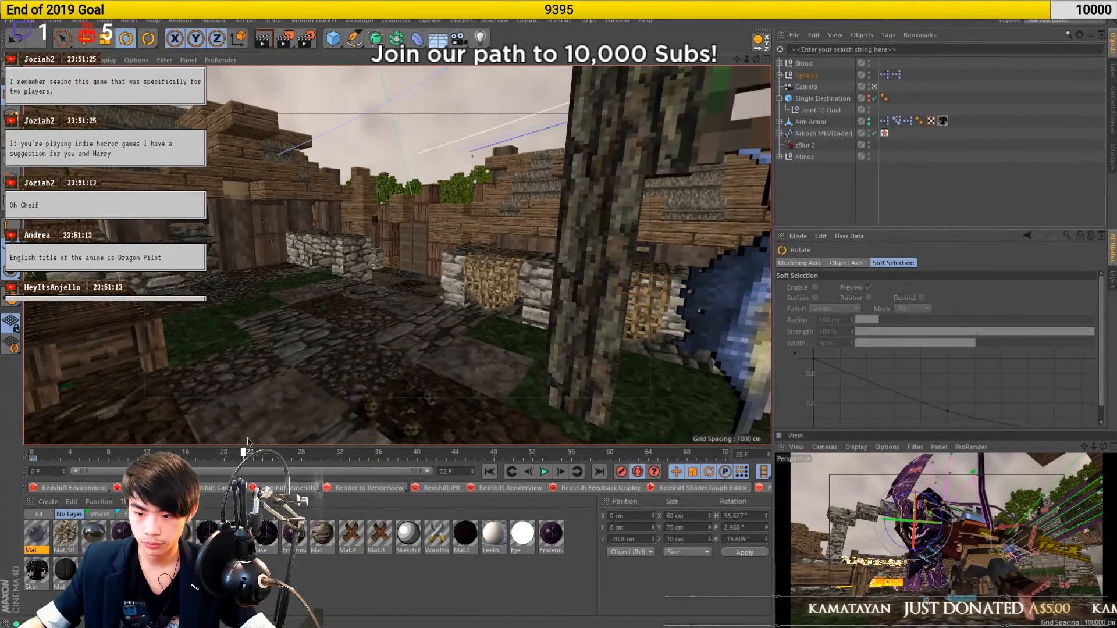
left_click_drag(301, 380, 274, 367, "alt")
left_click_drag(125, 358, 335, 339, "alt")
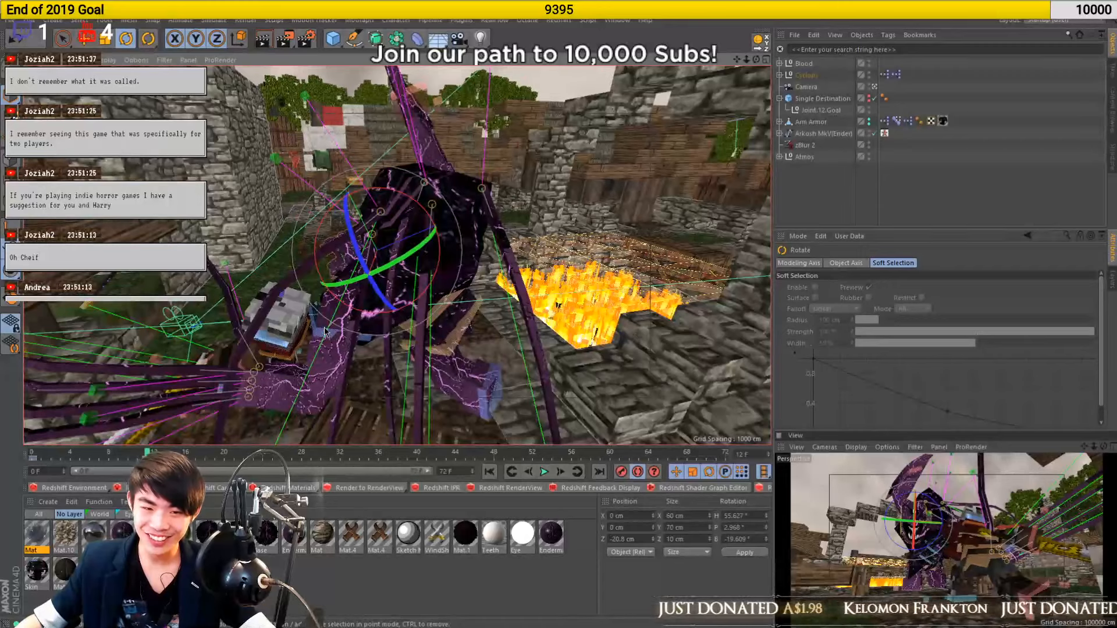
scroll(325, 332, "up", 3)
left_click(314, 332)
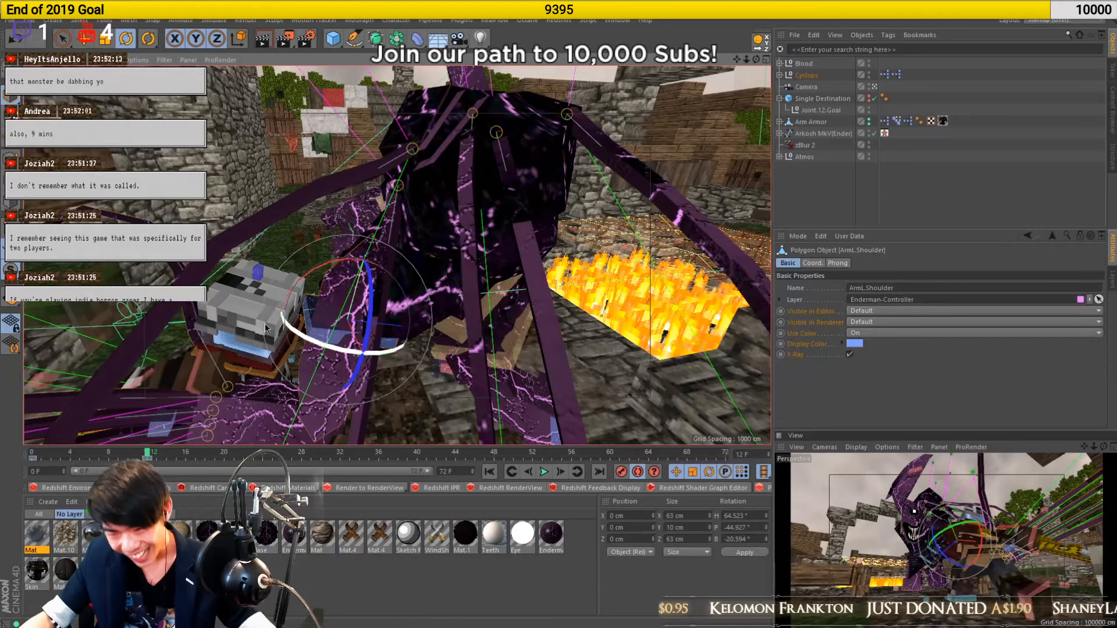
left_click_drag(428, 372, 448, 205, "alt")
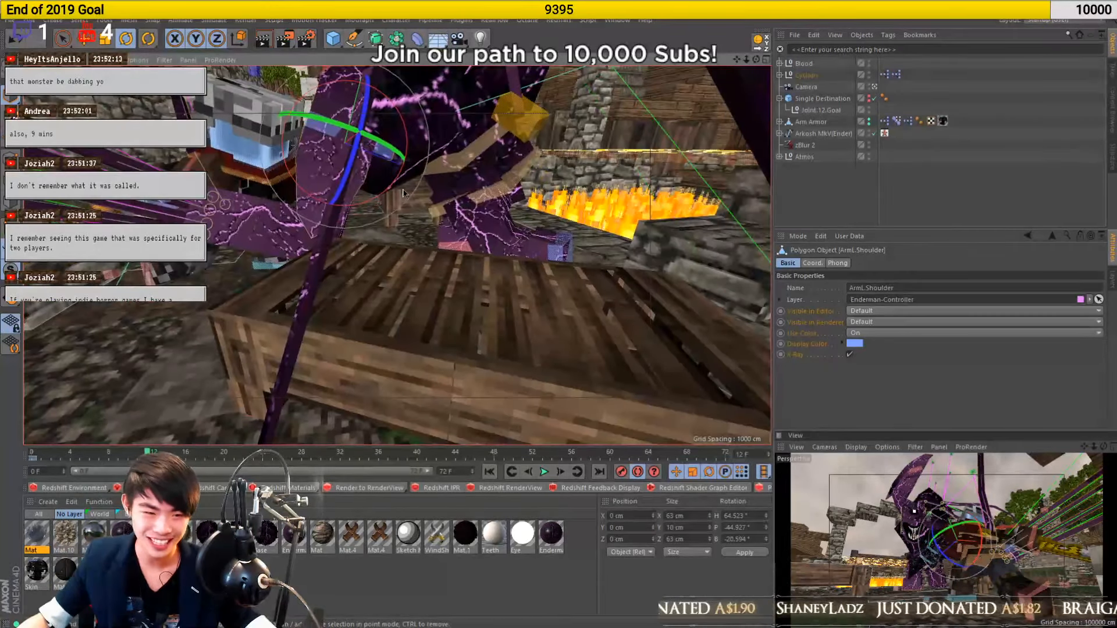
left_click_drag(453, 166, 361, 153, "alt")
left_click_drag(308, 272, 438, 222, "alt")
left_click(265, 318)
left_click_drag(265, 318, 304, 275, "alt")
key("e")
left_click_drag(338, 223, 348, 300)
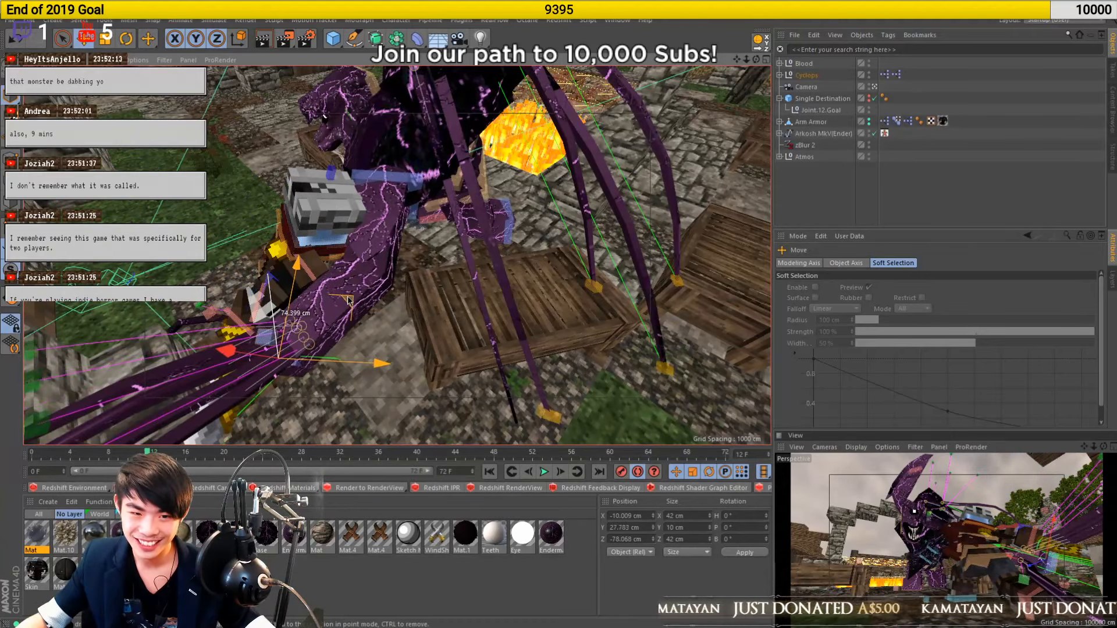
Toggle the Enderman-Mesh layer's lock and select the blade of the creature's raised right arm
left_click_drag(378, 210, 471, 259, "alt")
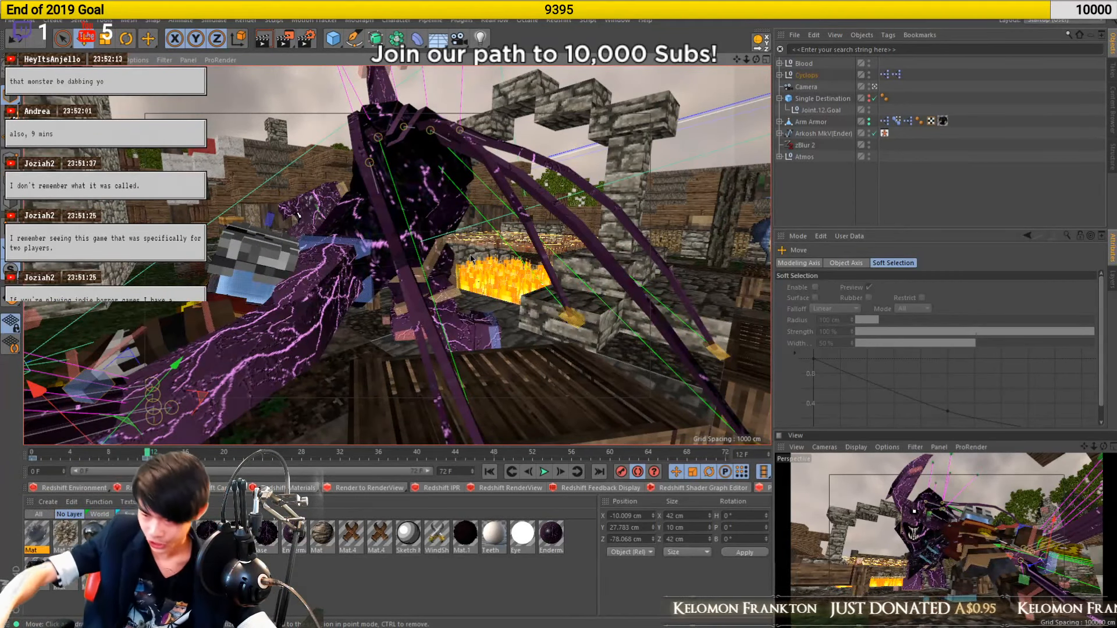
left_click_drag(471, 258, 519, 256, "alt")
left_click(377, 368)
left_click_drag(377, 368, 308, 366, "alt")
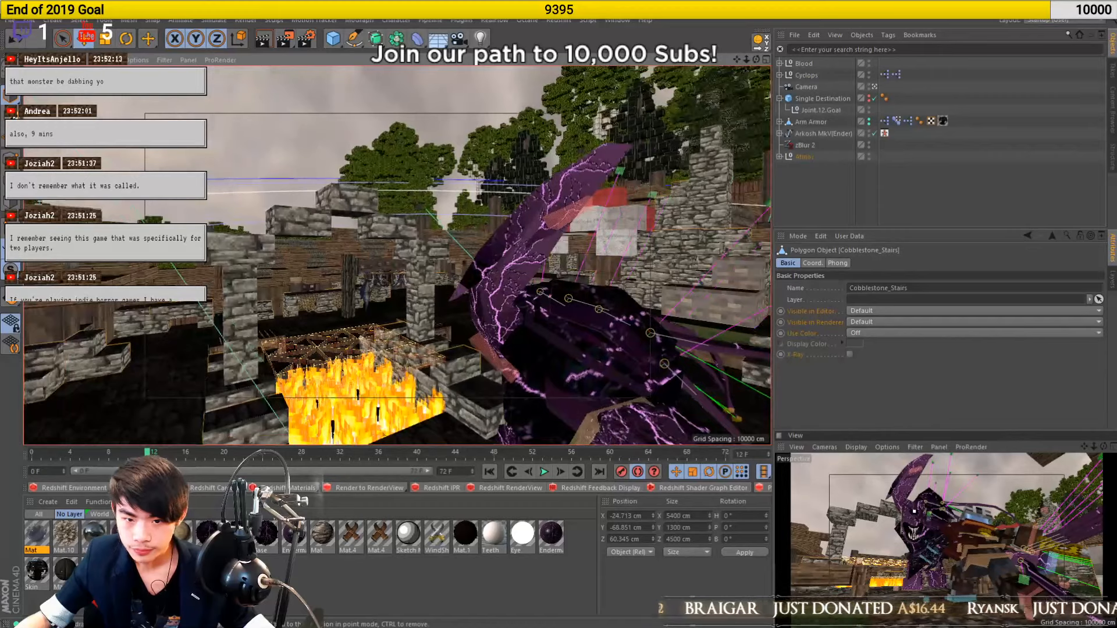
left_click(1113, 275)
left_click(915, 398)
left_click(531, 251)
middle_click_drag(530, 251, 355, 291, "alt")
Rotate the raised right arm's blade at frame 12 to about H 10°, P 0°, B -89°
left_click(36, 453)
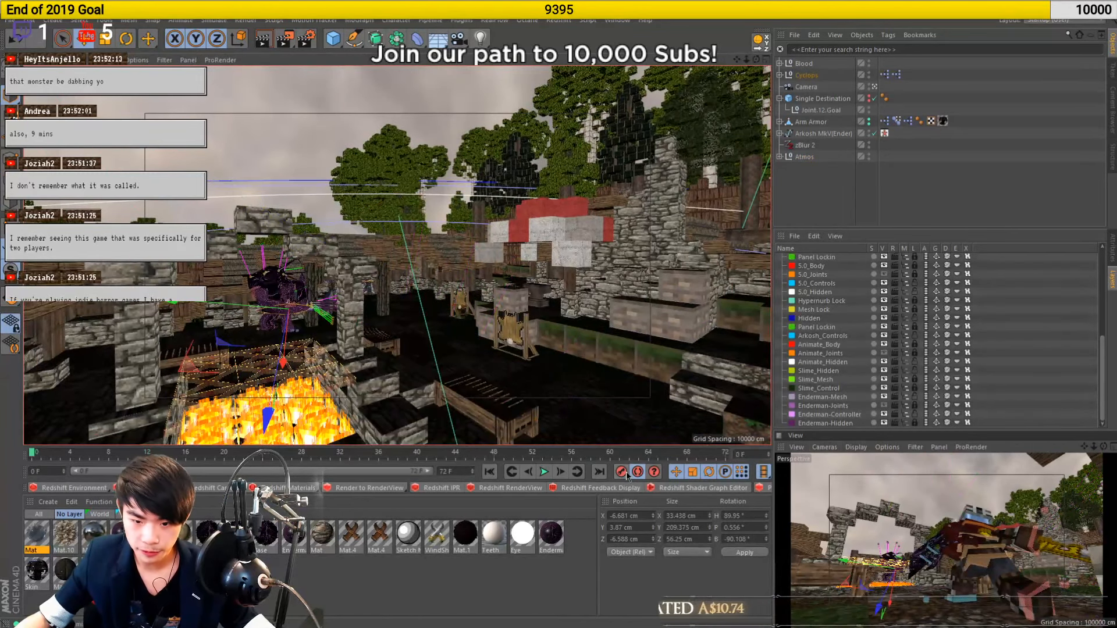
left_click(148, 453)
key("r")
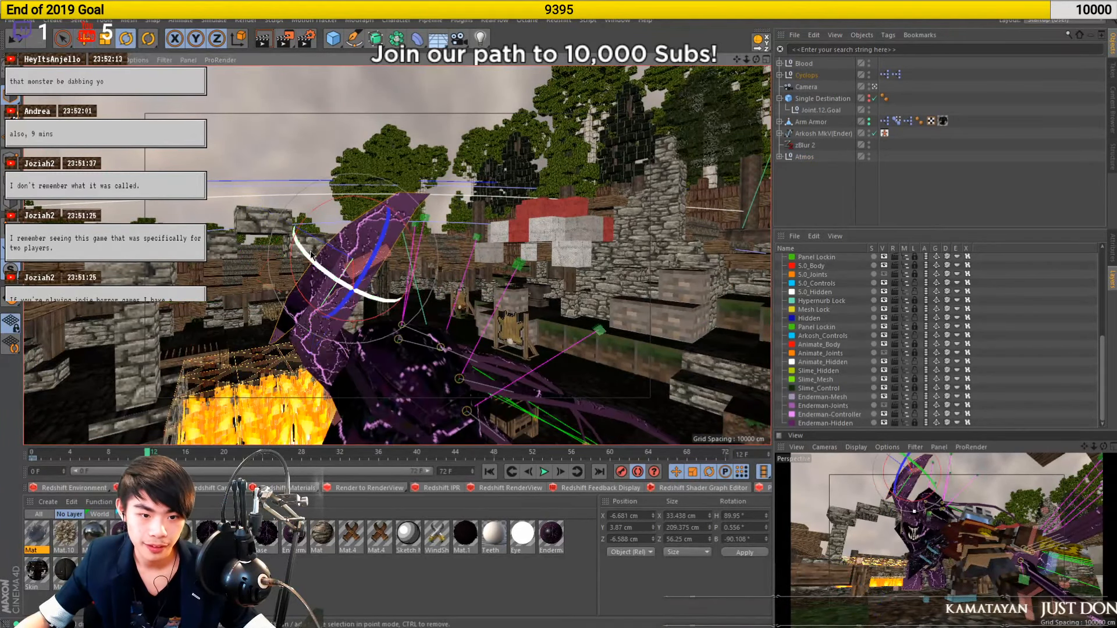
left_click_drag(309, 220, 412, 192)
left_click_drag(244, 369, 533, 364, "alt")
key("e")
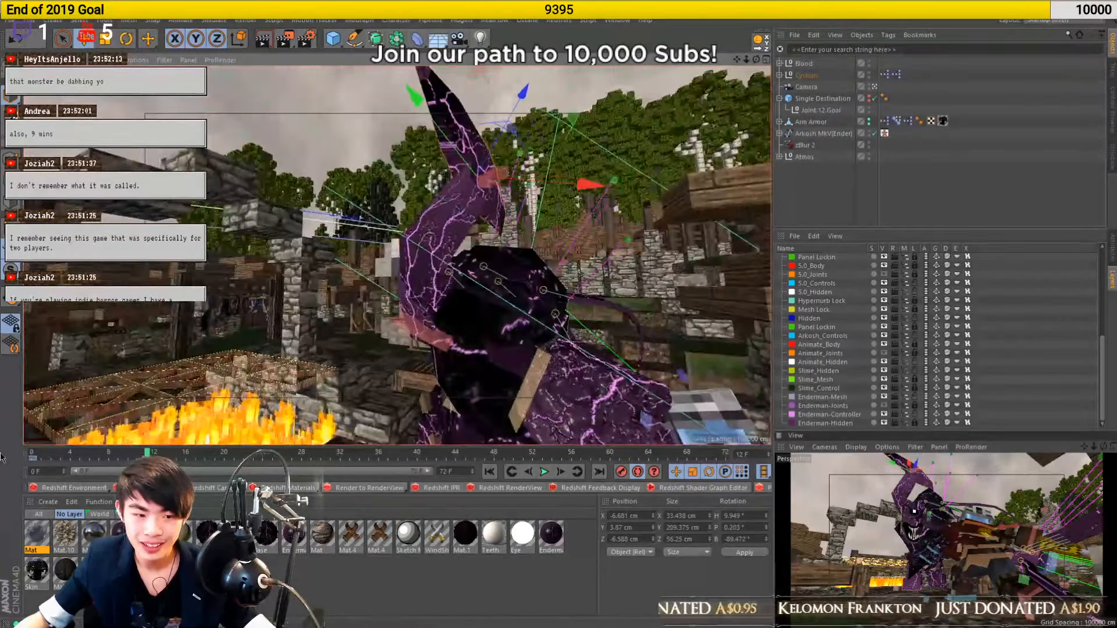
Scrub the lunge up to frame 19 to check the pose from several sides, and save the project
left_click_drag(50, 456, 166, 452)
left_click_drag(64, 465, 214, 452)
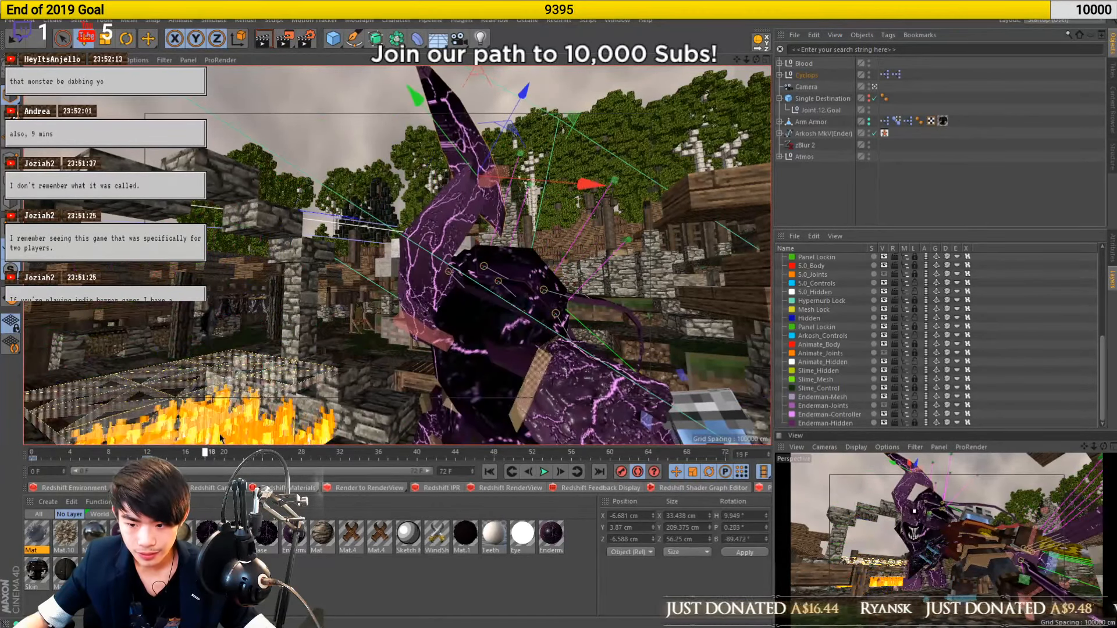
left_click_drag(546, 322, 624, 336, "alt")
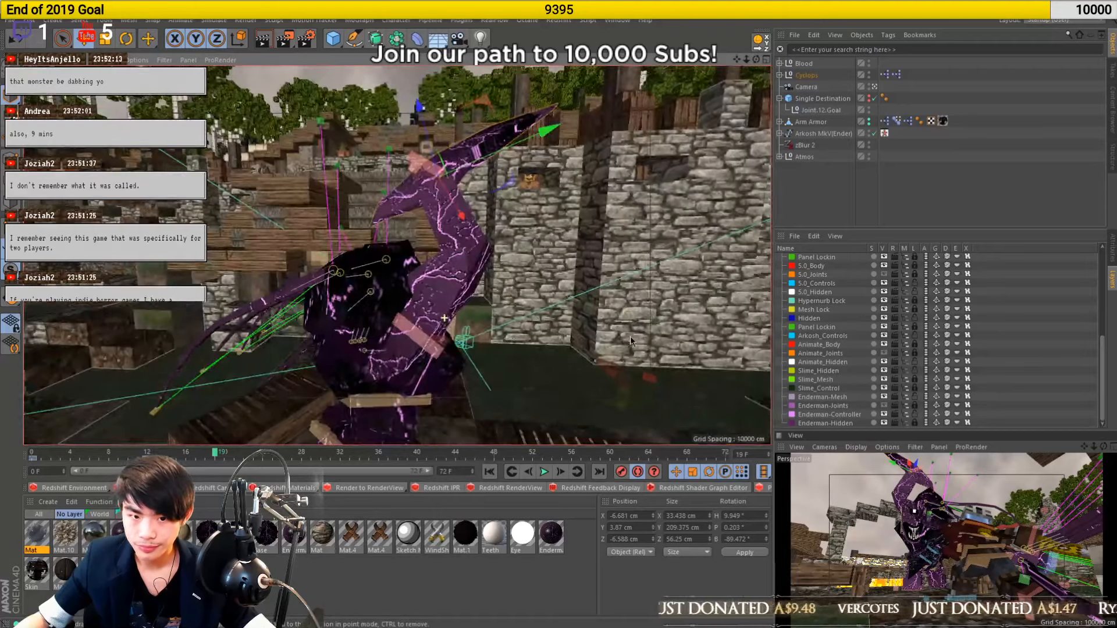
middle_click_drag(420, 383, 407, 320, "alt")
left_click_drag(396, 318, 279, 317, "alt")
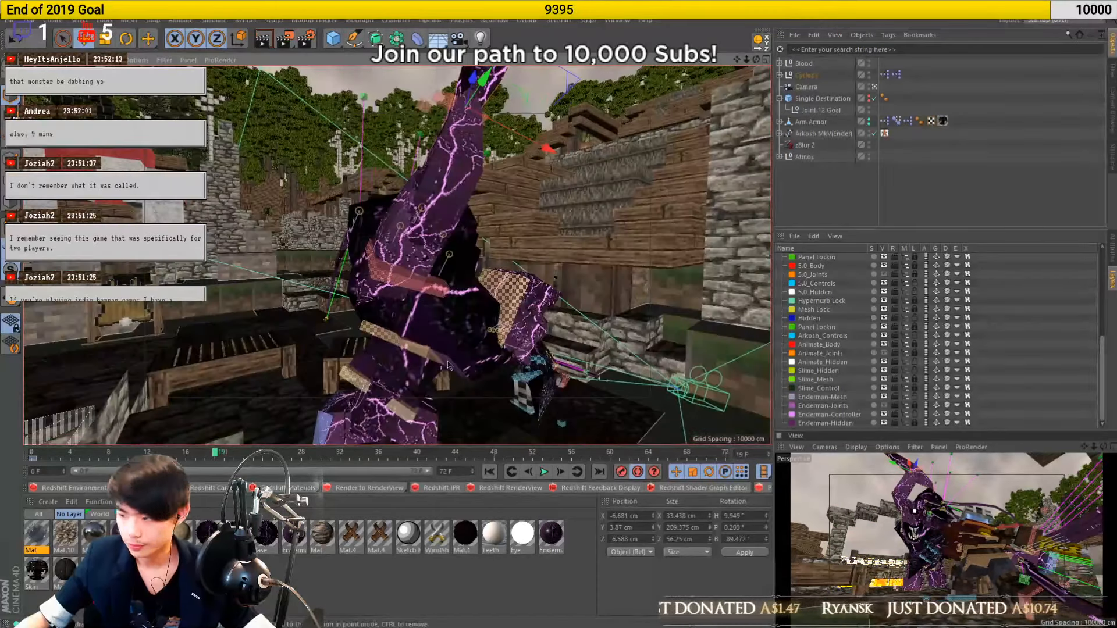
middle_click_drag(448, 360, 435, 342, "alt")
key("ctrl+s")
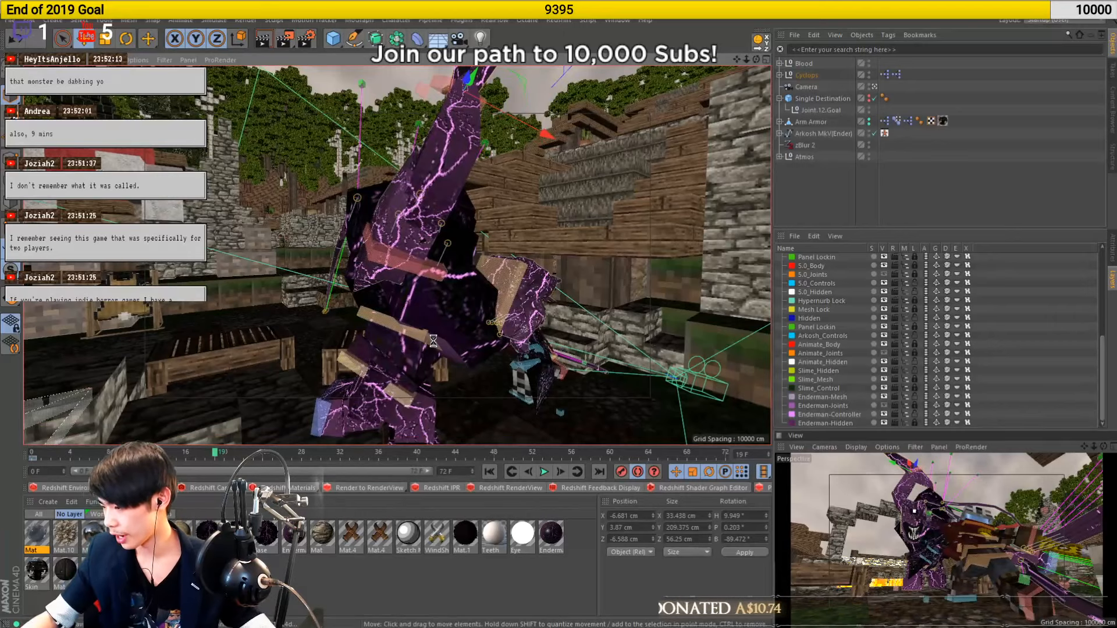
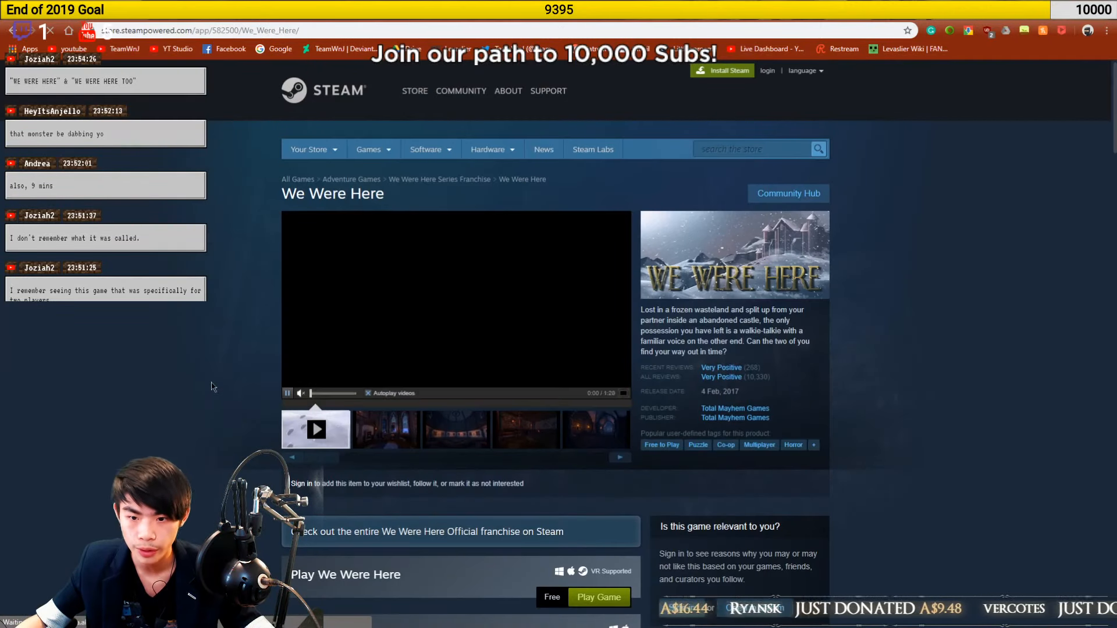
Switch back to Cinema 4D, turn the creature's foot controller to H -40° at frame 12 and move it to about X 121, Z -1118 cm
key("alt+Tab")
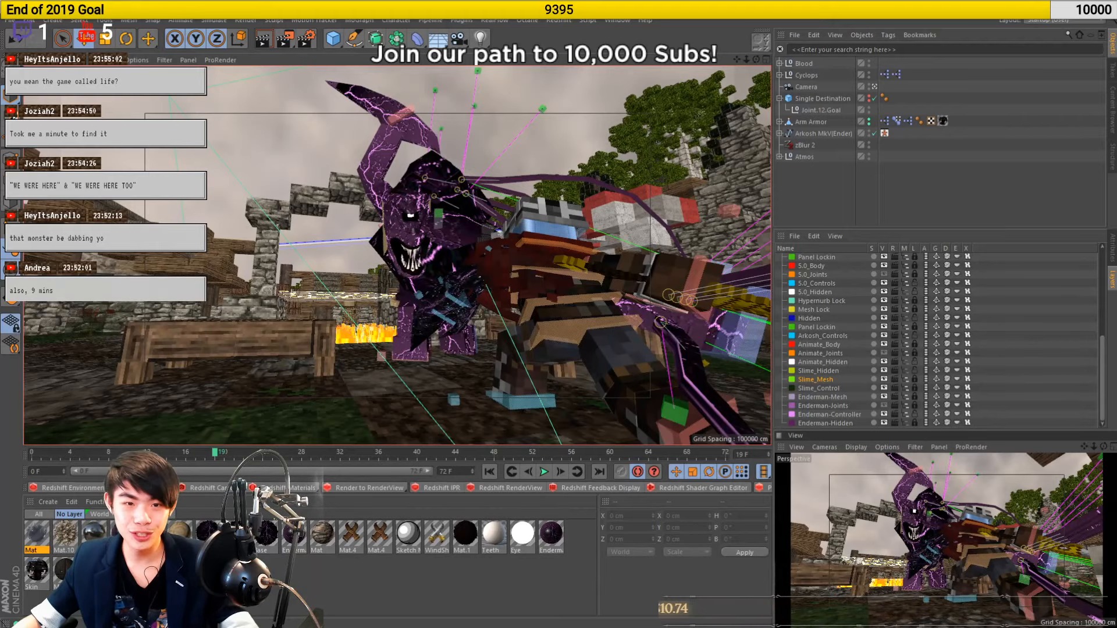
left_click_drag(390, 400, 358, 375, "alt")
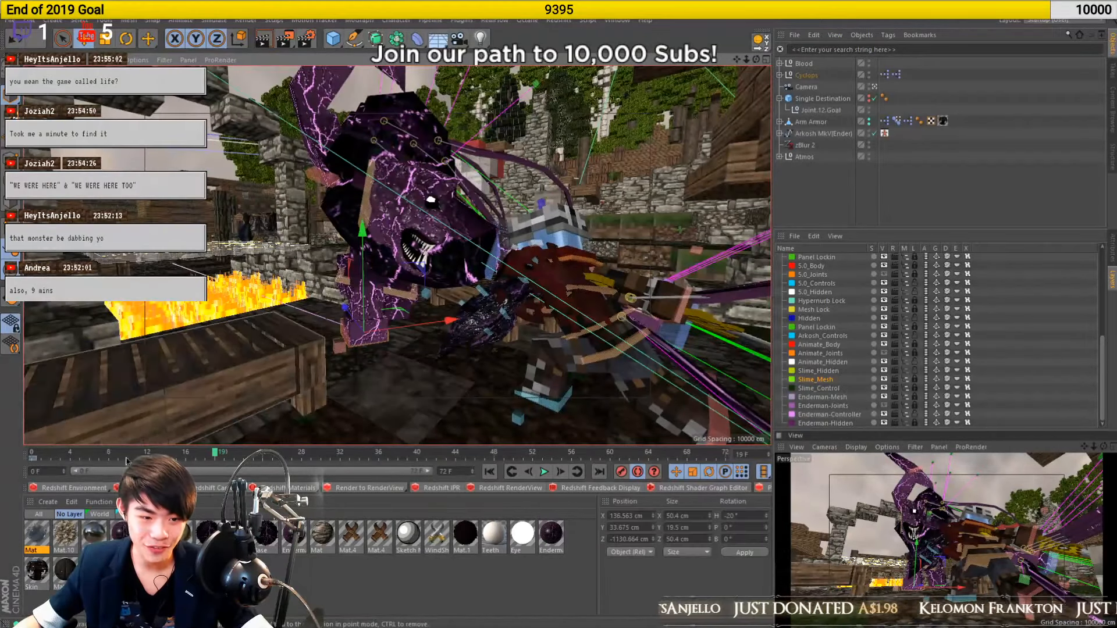
left_click(349, 341)
key("r")
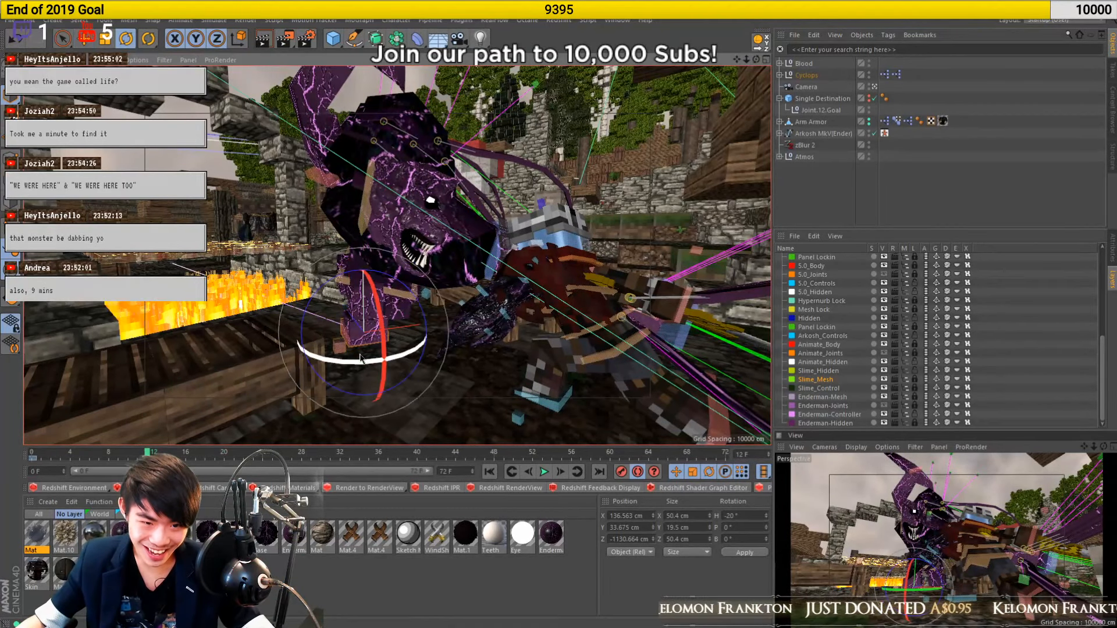
left_click_drag(336, 370, 370, 353)
key("e")
left_click_drag(440, 333, 423, 334)
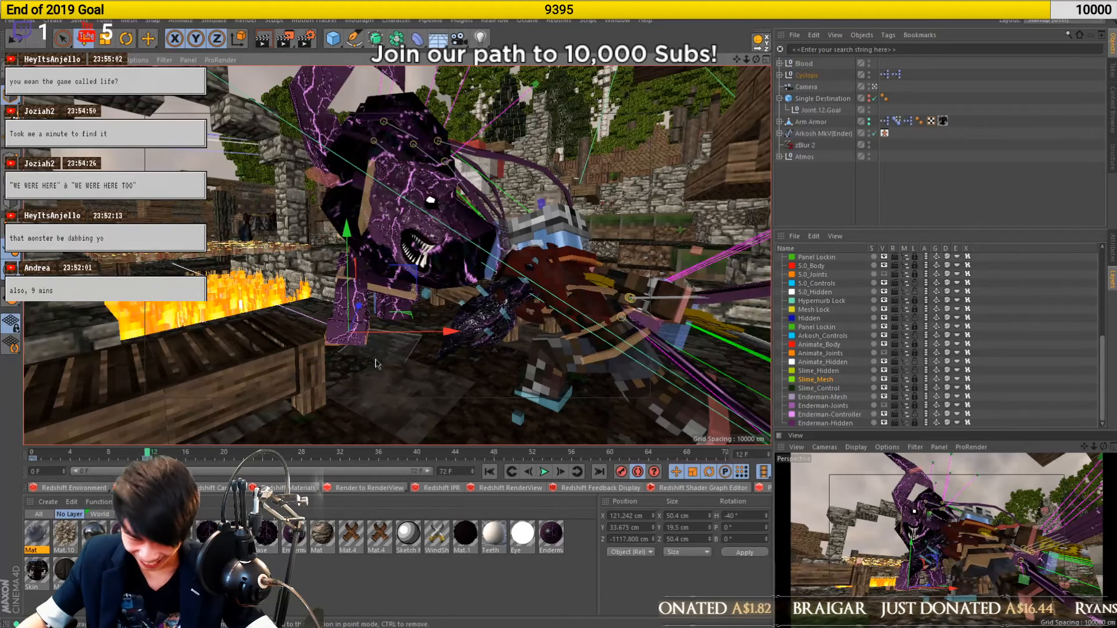
left_click_drag(43, 453, 147, 453)
left_click(959, 198)
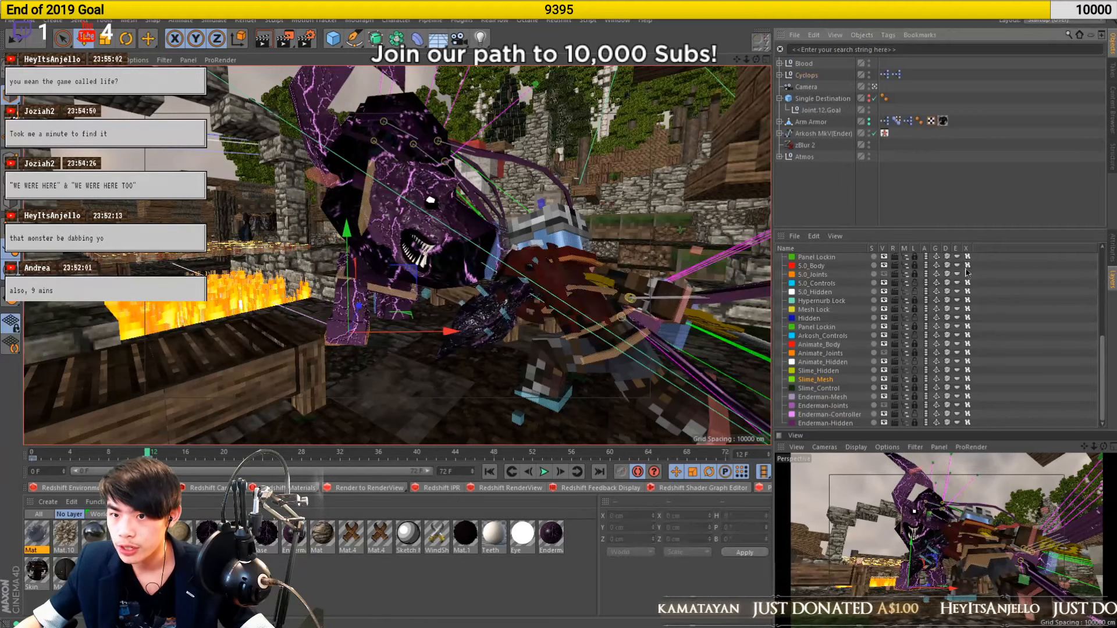
left_click_drag(942, 512, 816, 131, "alt")
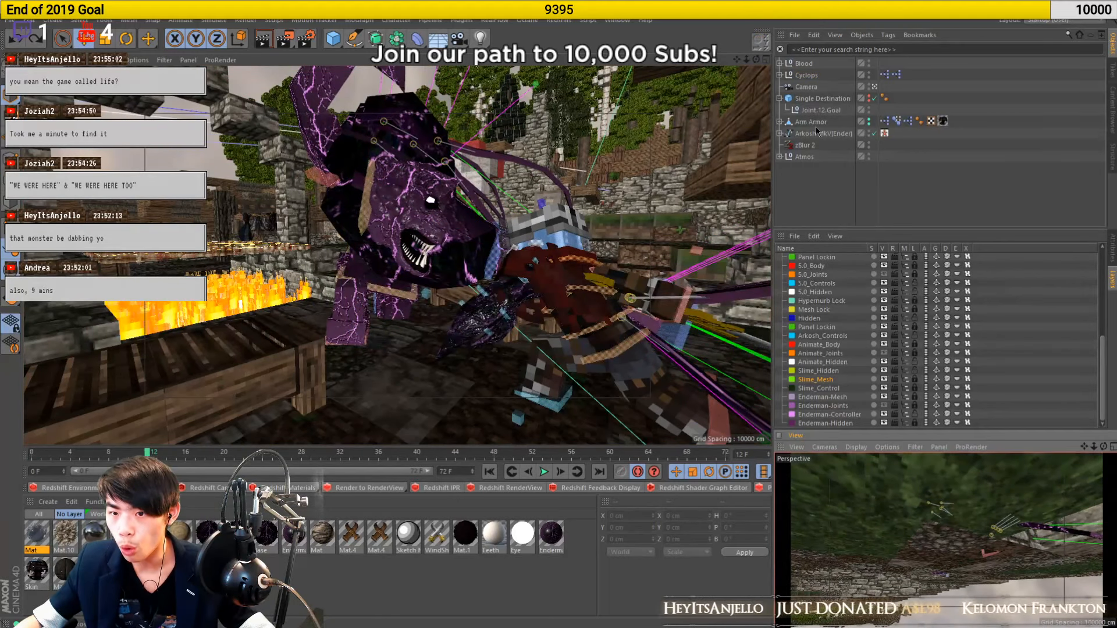
key("ctrl+shift+z")
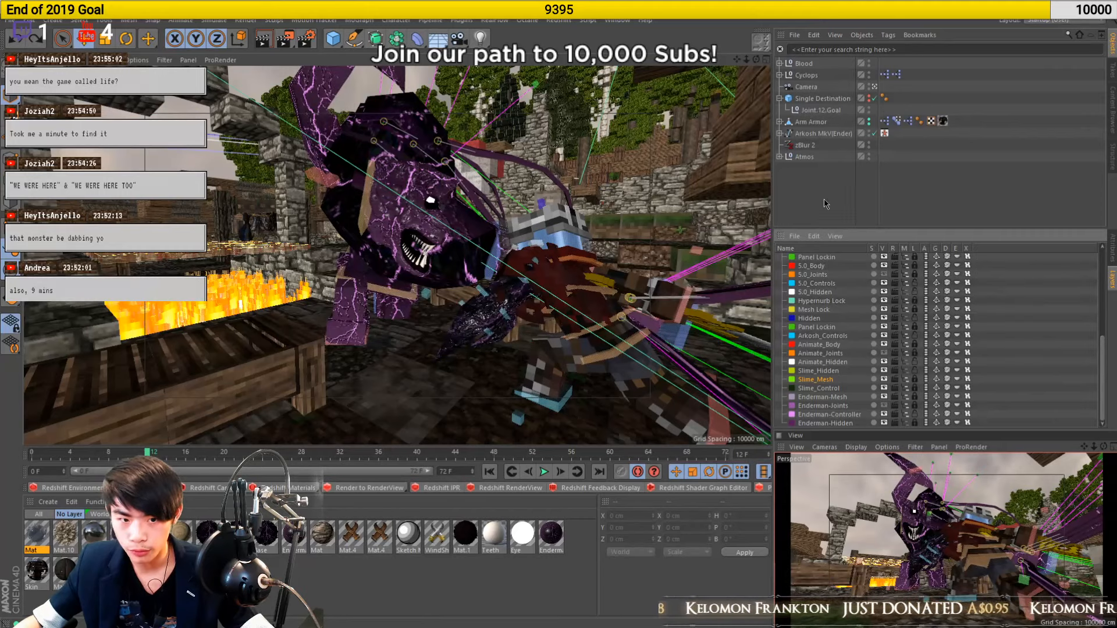
Rotate the scene's Camera at frame 12 to about H 60°, P 27°, B 4.5°
left_click(806, 87)
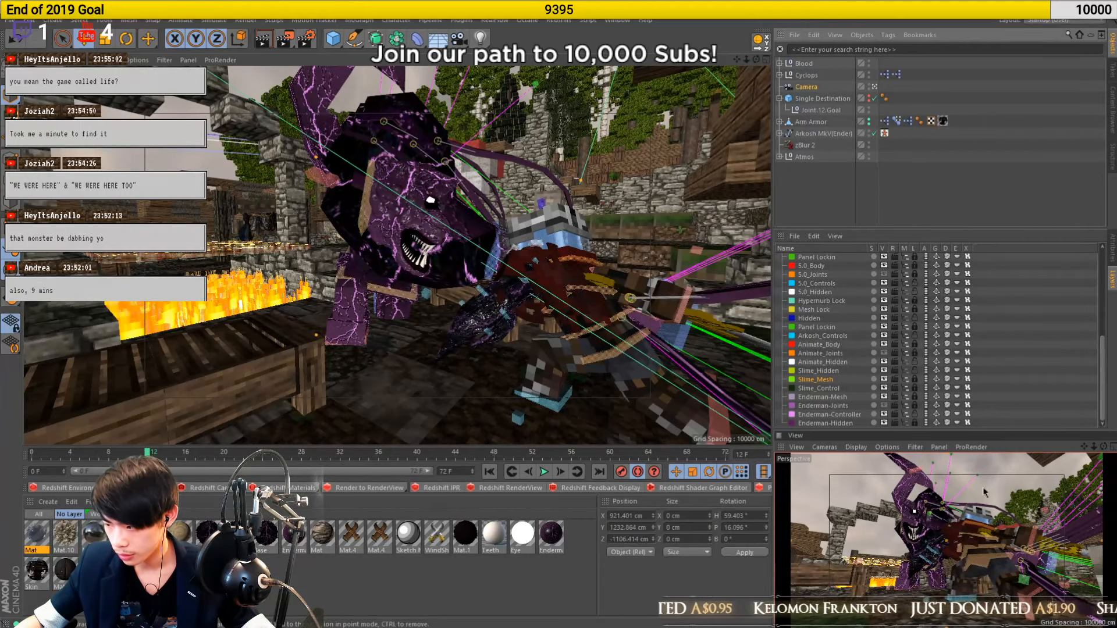
left_click_drag(955, 535, 937, 531, "alt")
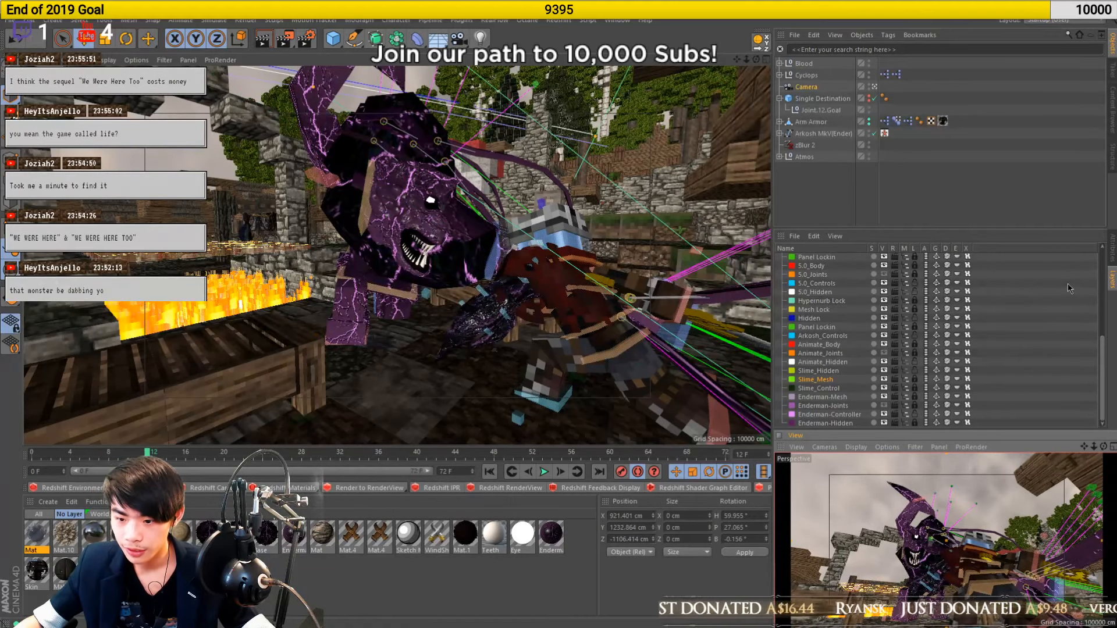
left_click_drag(442, 372, 508, 350, "alt")
left_click_drag(491, 406, 567, 384, "alt")
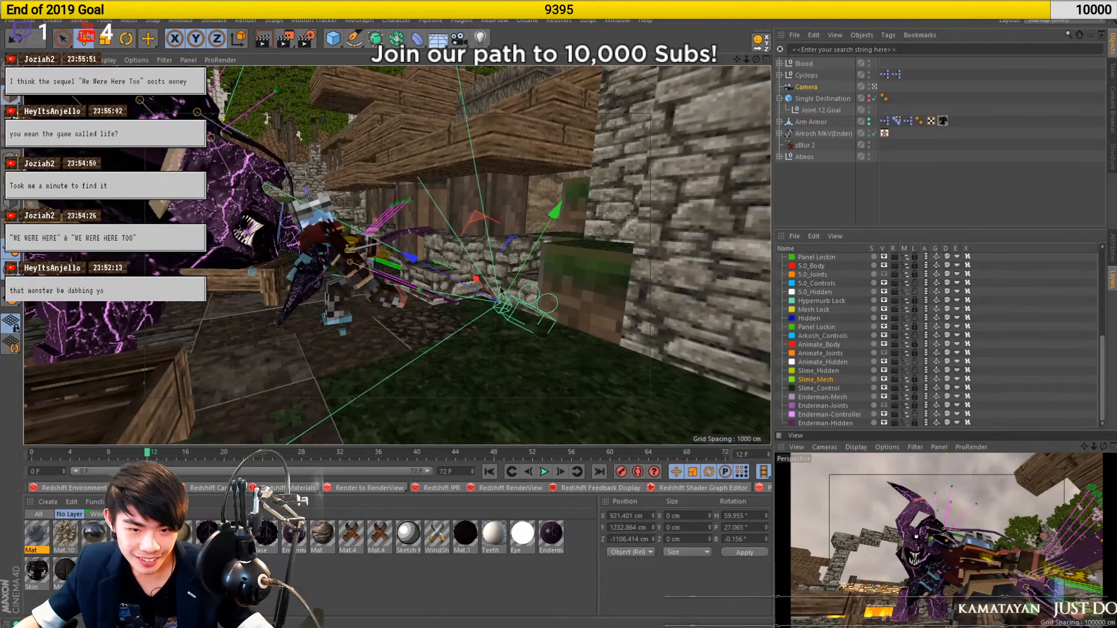
key("r")
left_click_drag(539, 292, 539, 311)
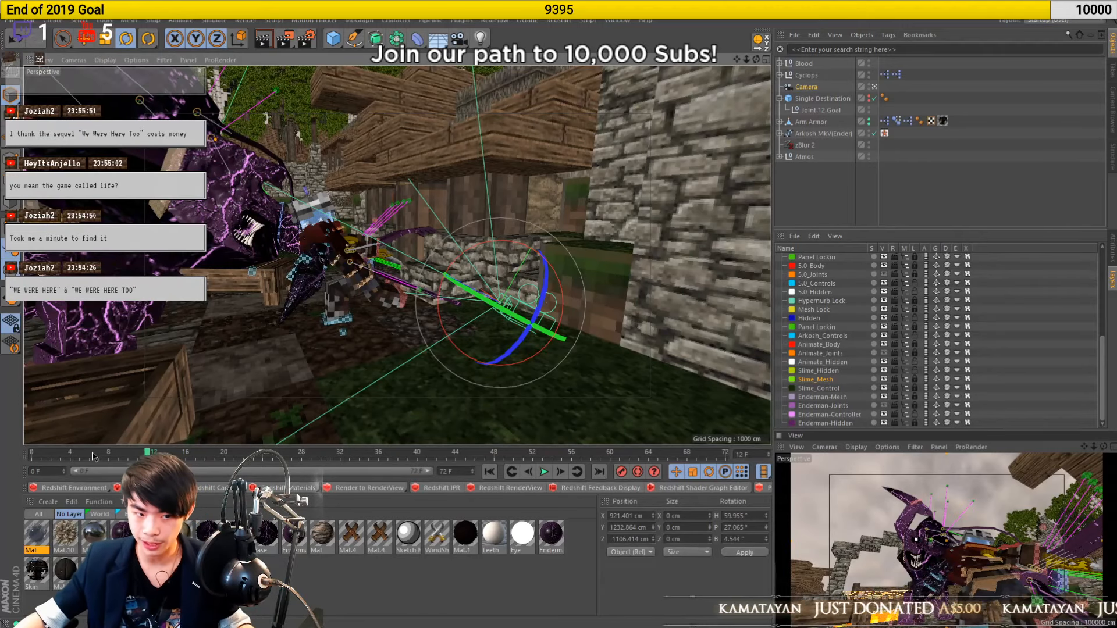
Scrub between frames 0 and 15 to check the lunge through the re-angled camera
left_click_drag(40, 456, 18, 481)
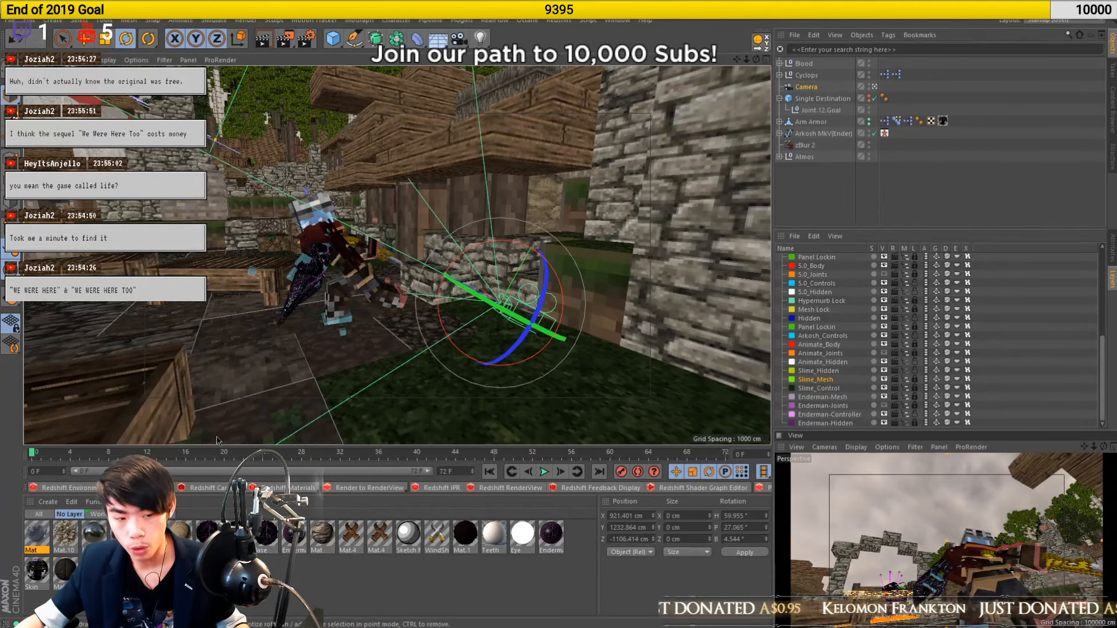
left_click_drag(52, 458, 156, 437)
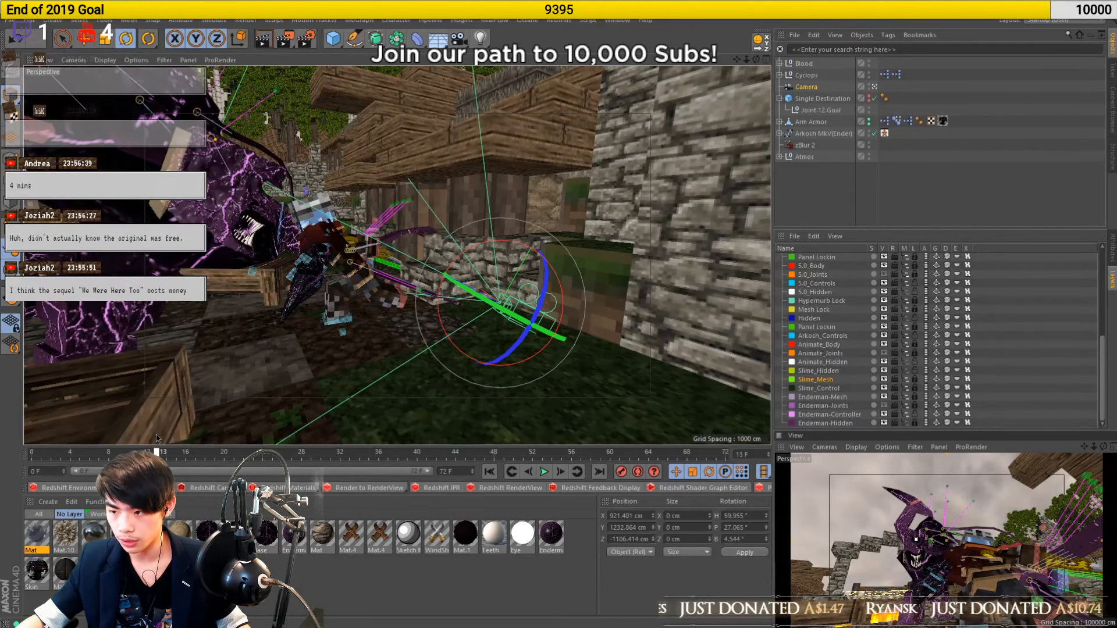
left_click_drag(156, 436, 148, 447)
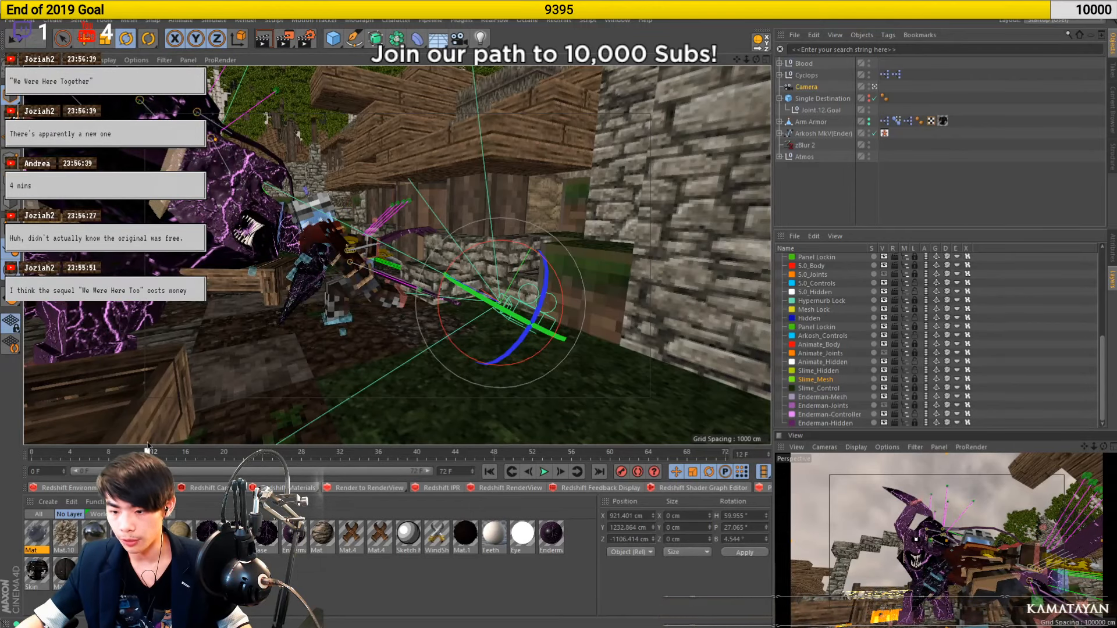
left_click_drag(148, 447, 22, 445)
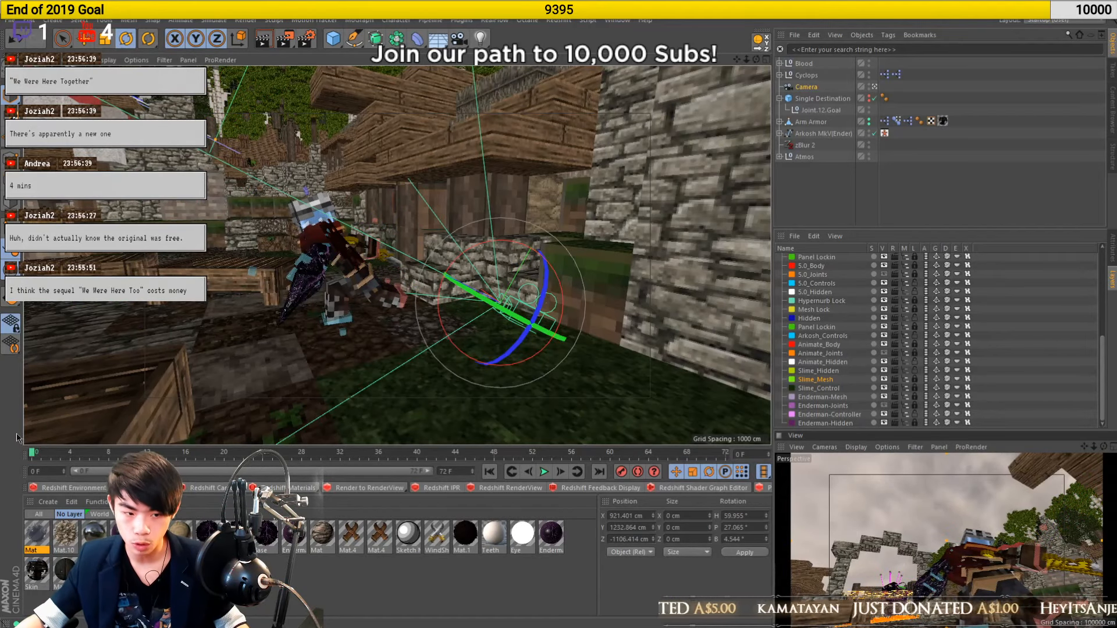
left_click_drag(32, 452, 173, 458)
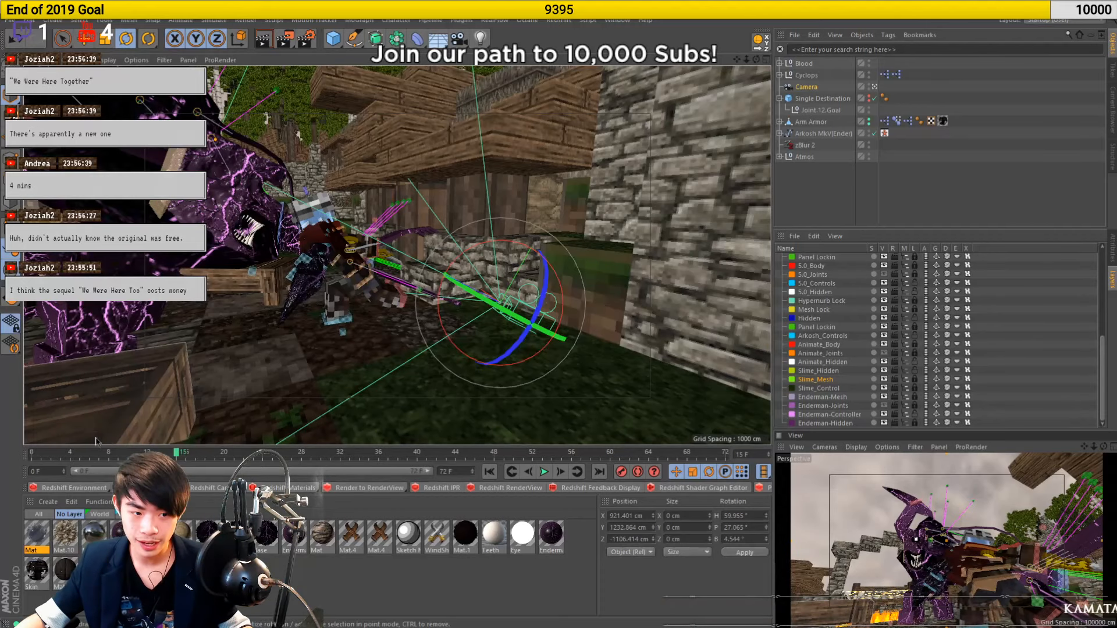
left_click_drag(42, 458, 4, 462)
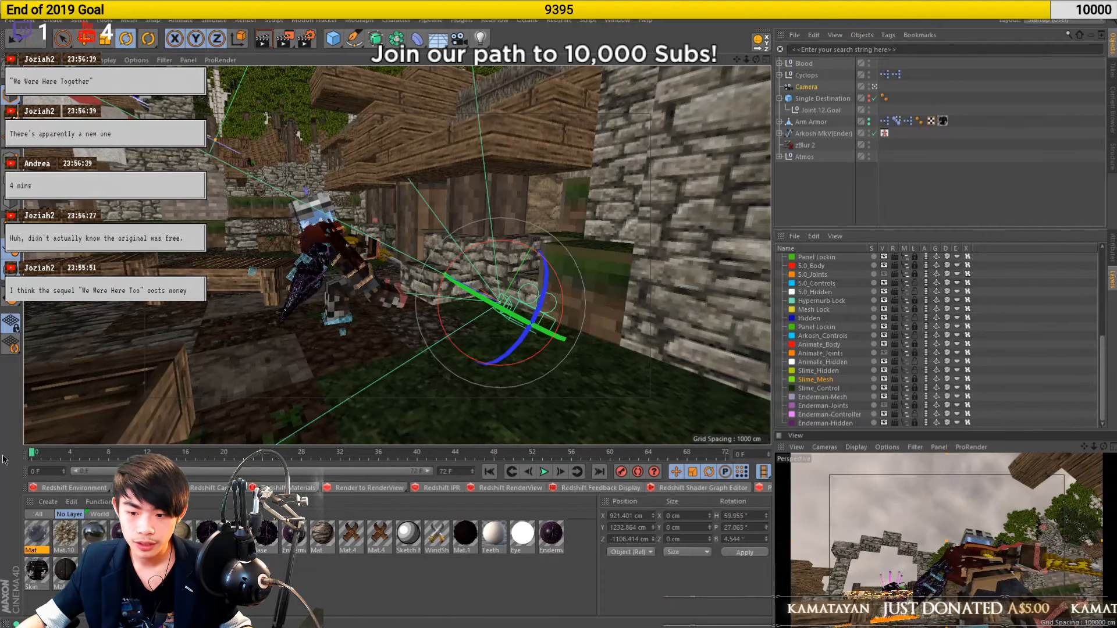